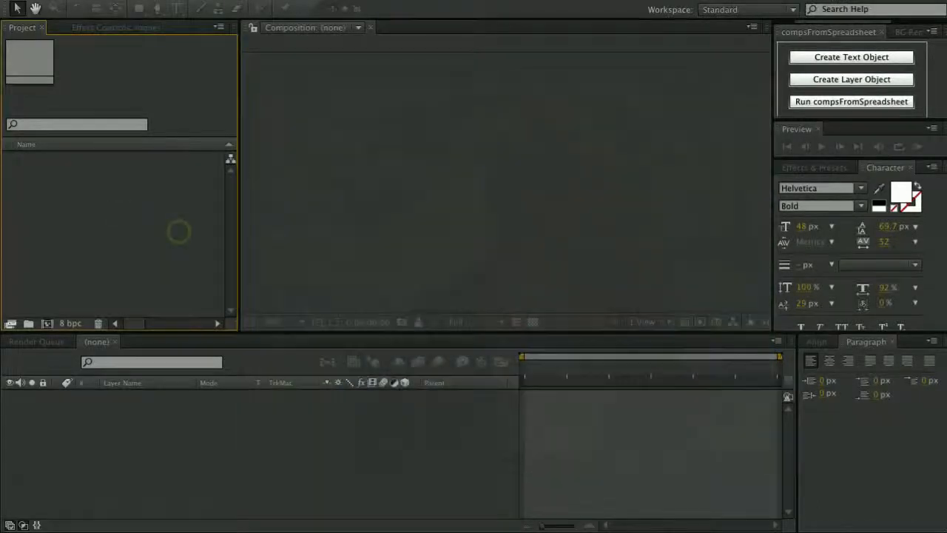
Create a new composition Comp 1 with the default 1280×720 settings.
right_click(119, 197)
left_click(145, 210)
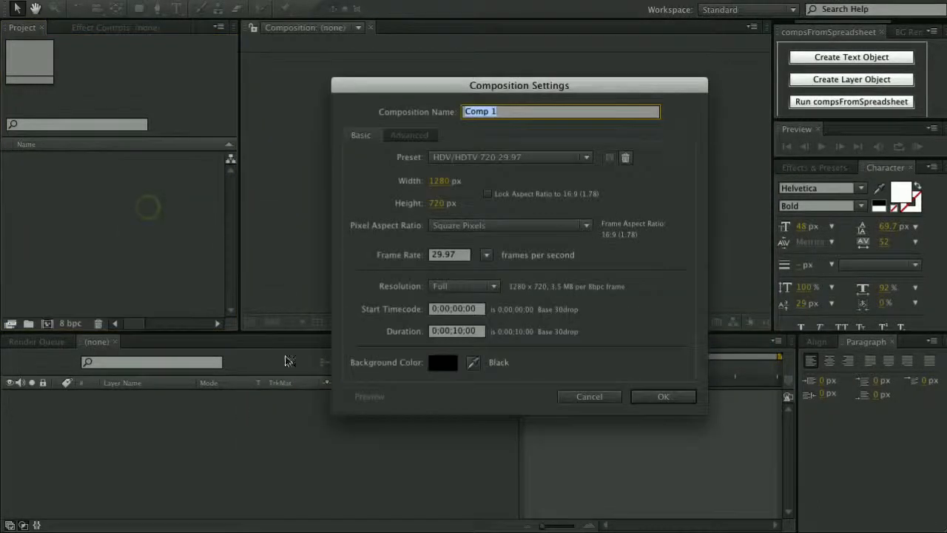
left_click(662, 397)
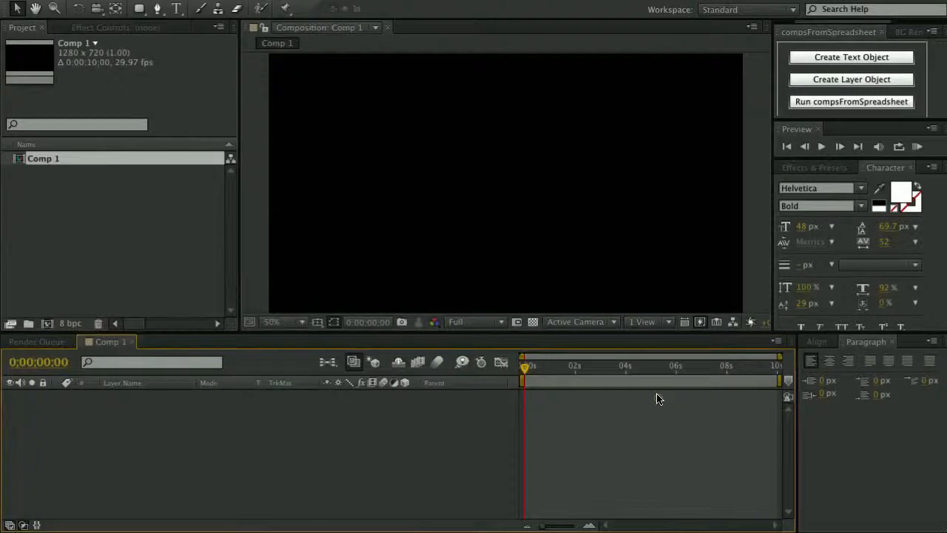
Add a full-frame white solid layer named 'Outer Bar' to Comp 1.
right_click(178, 418)
mouse_move(249, 418)
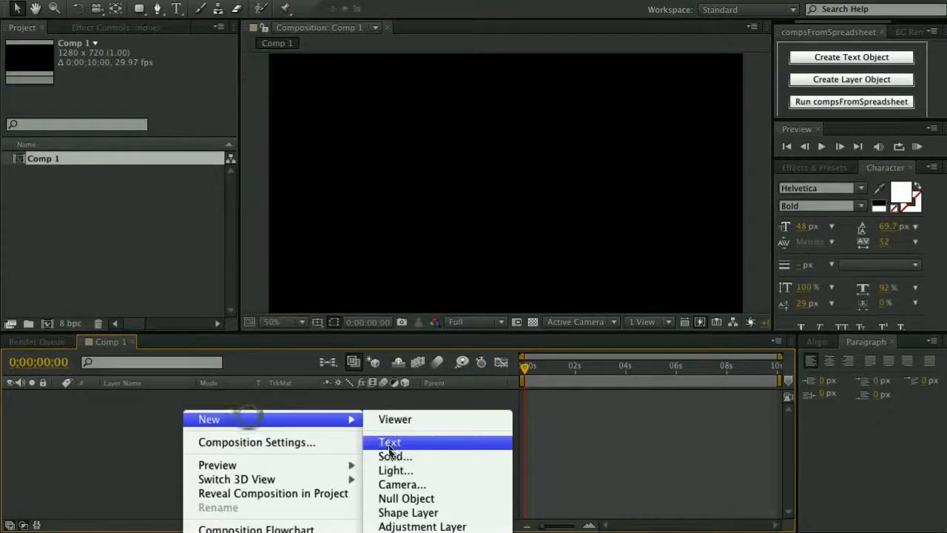
left_click(390, 454)
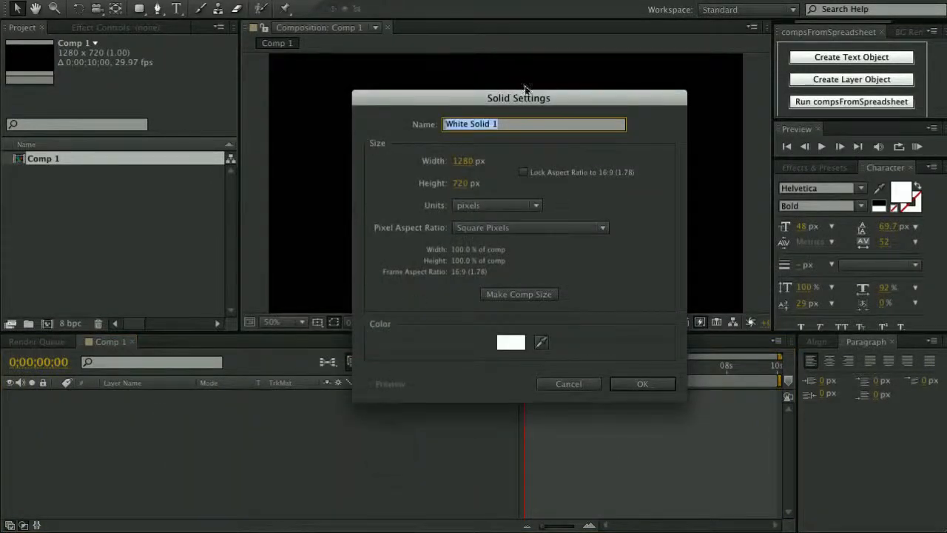
left_click_drag(526, 98, 519, 72)
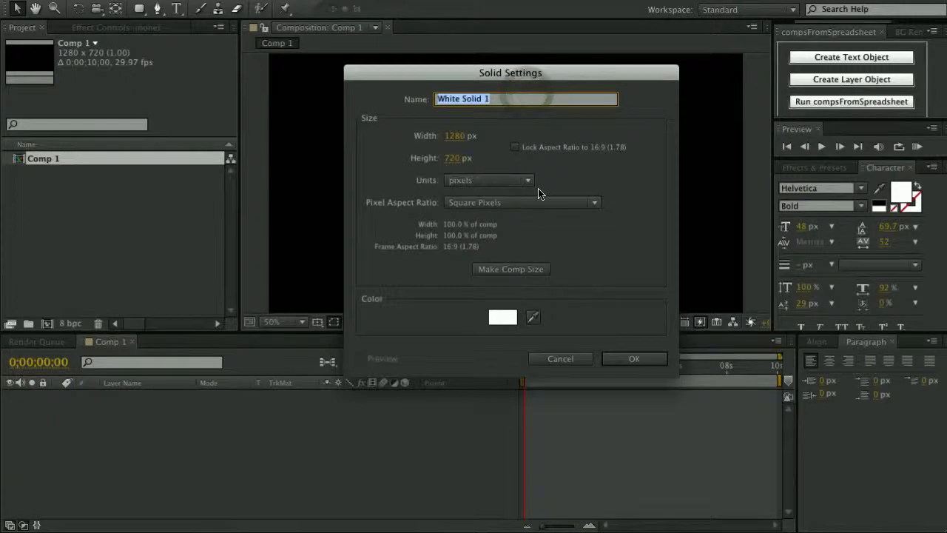
type("OUter")
key("BackSpace")
key("BackSpace")
key("BackSpace")
key("BackSpace")
type("ut")
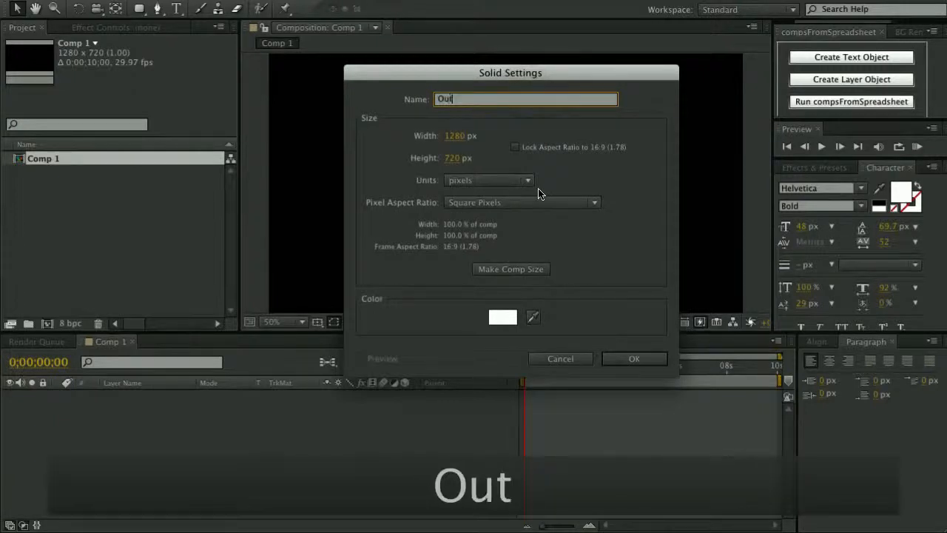
type("er Bar")
key("Return")
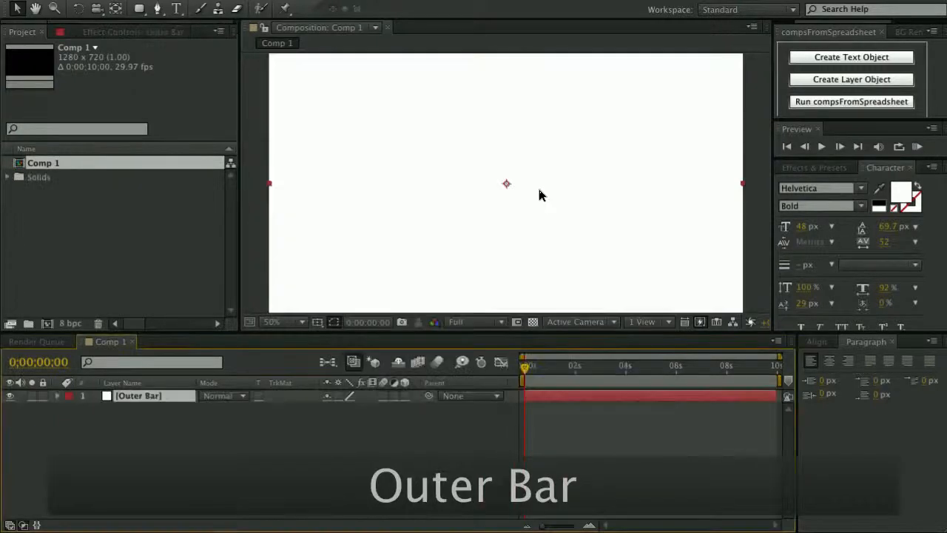
left_click(339, 451)
Enable Title/Action Safe from the viewer's grid and guide options, keeping the view at 50%.
left_click(141, 397)
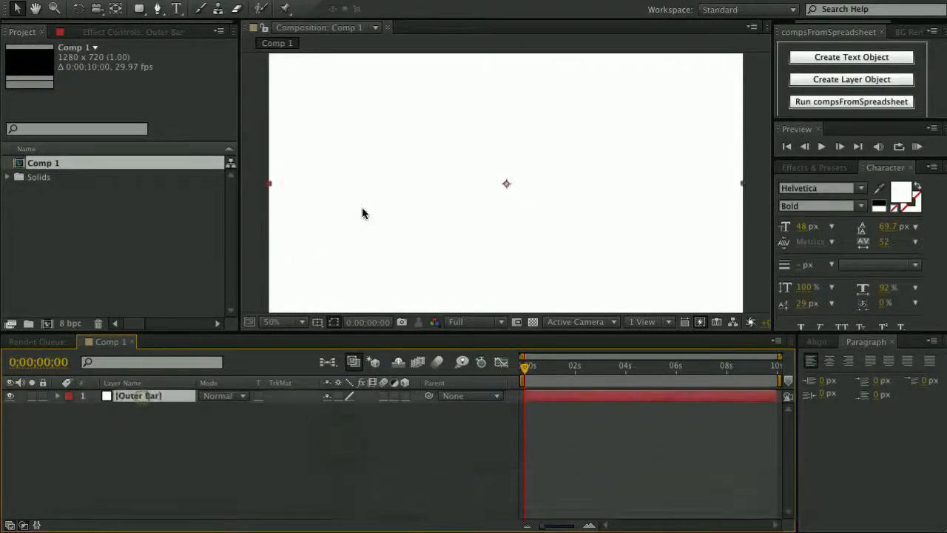
scroll(498, 201, "down", 1)
scroll(499, 202, "up", 1)
key("space")
left_click_drag(486, 215, 500, 177)
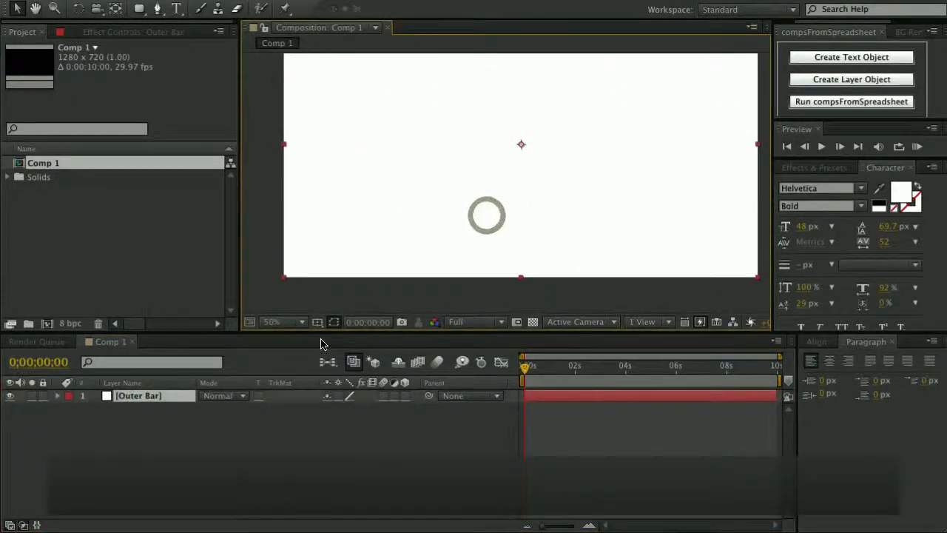
left_click(315, 323)
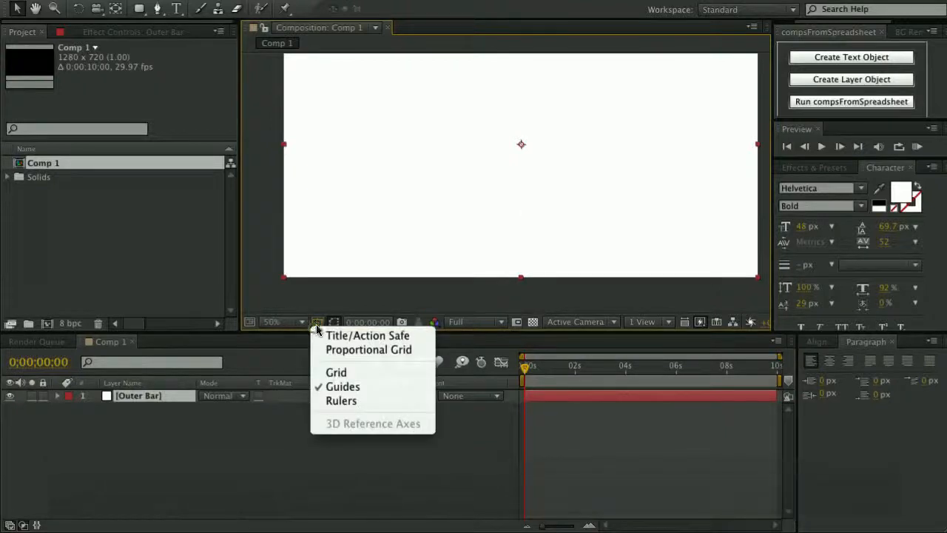
left_click(322, 333)
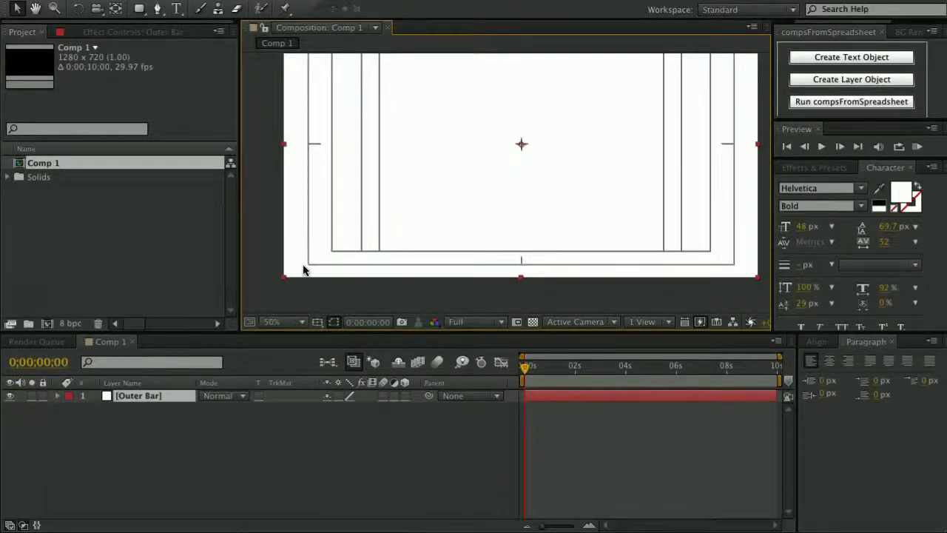
key("comma")
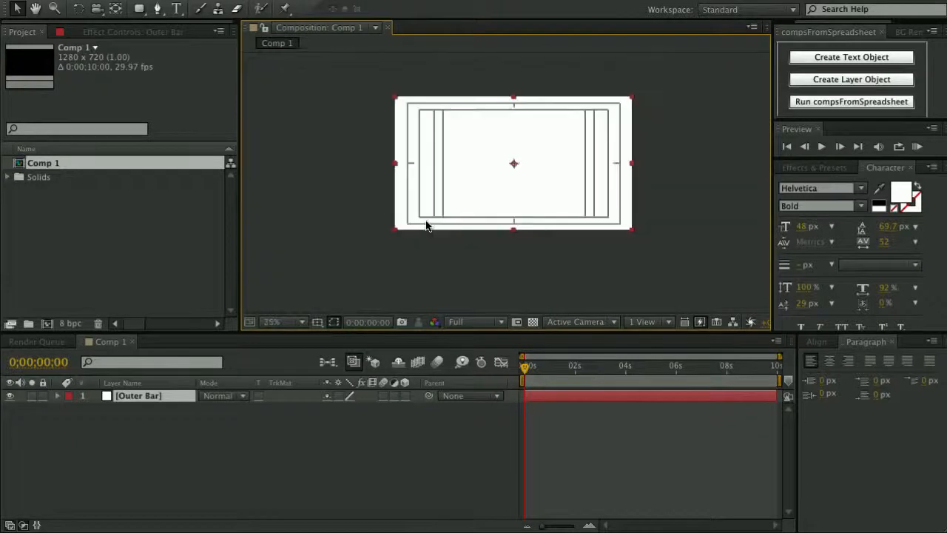
key("period")
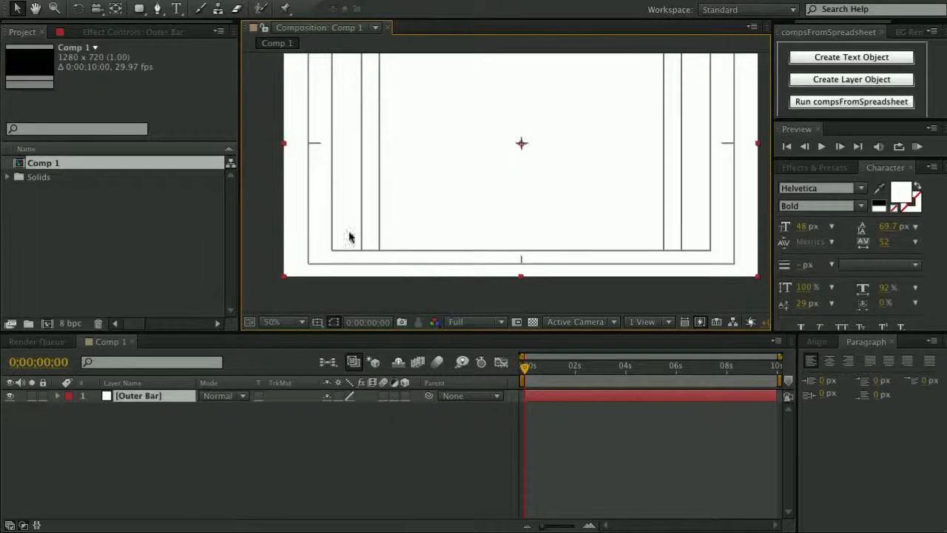
Draw a rounded-rectangle mask across the lower third of the Outer Bar solid.
left_click(139, 9)
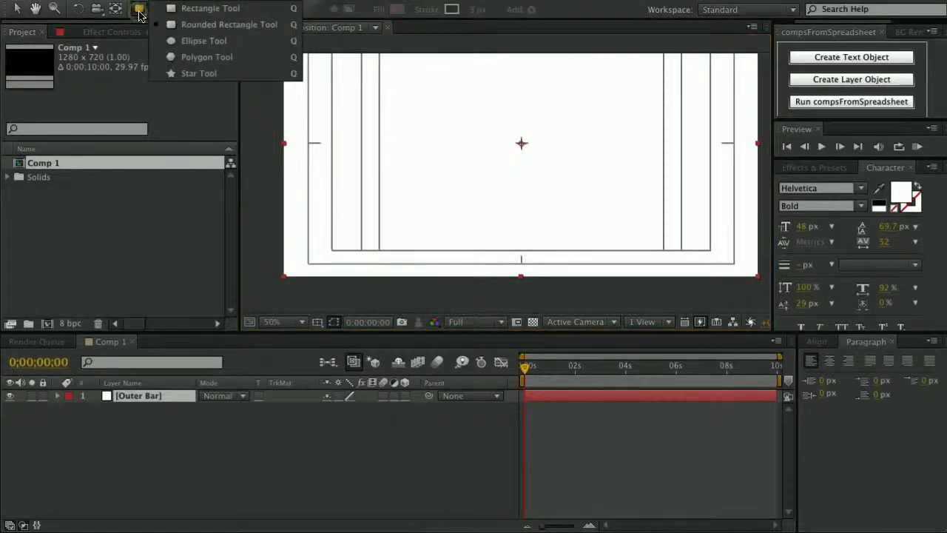
left_click(220, 27)
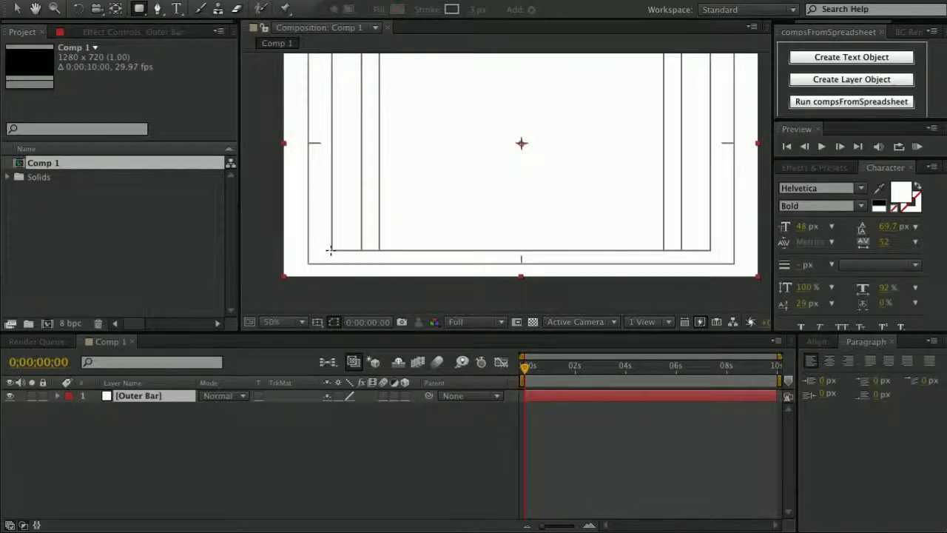
left_click_drag(330, 250, 766, 198)
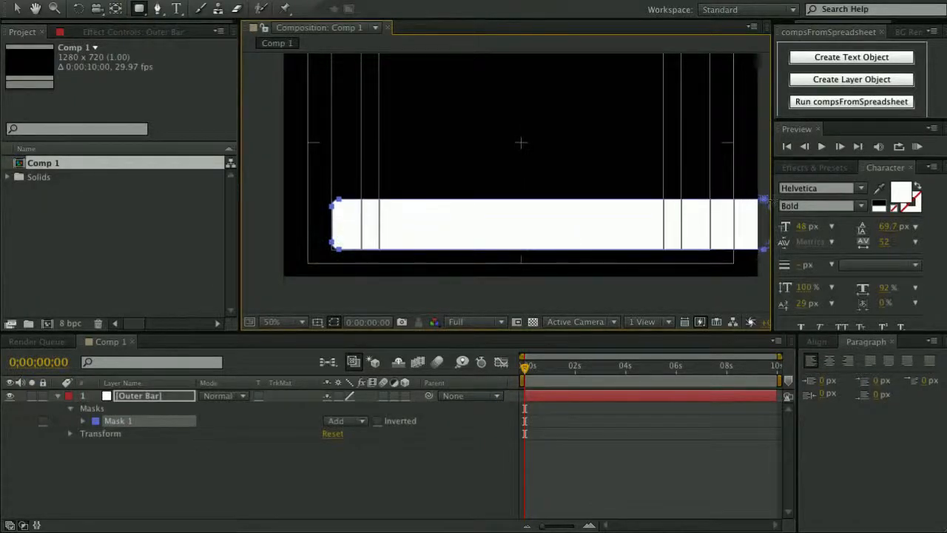
left_click(213, 447)
left_click(144, 396)
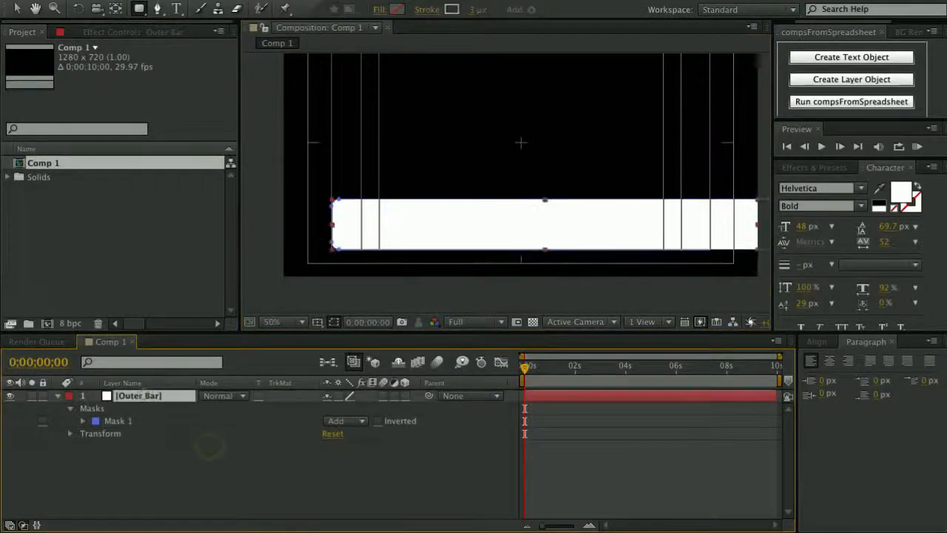
Zoom to 200% on the bar's left end and reveal Mask 1's properties.
key("period")
key("space")
left_click_drag(327, 240, 507, 177)
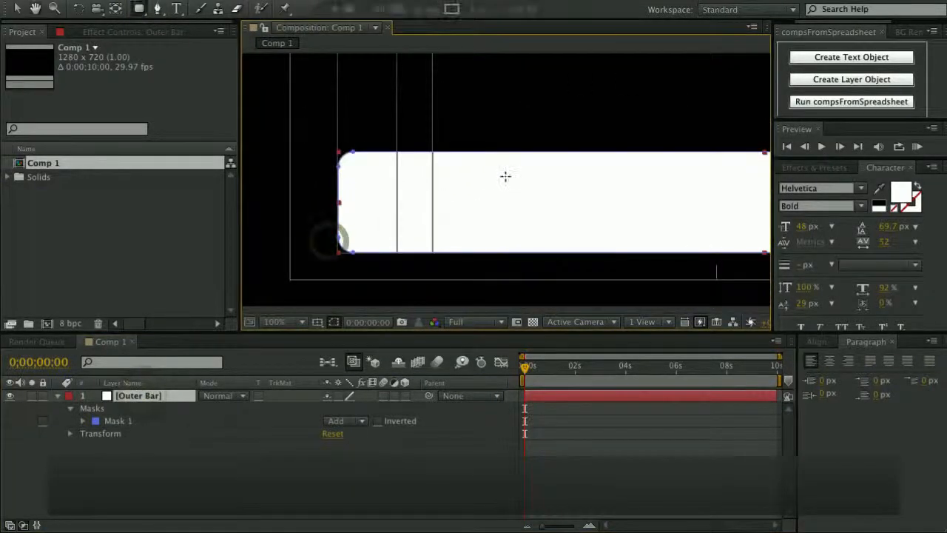
key("period")
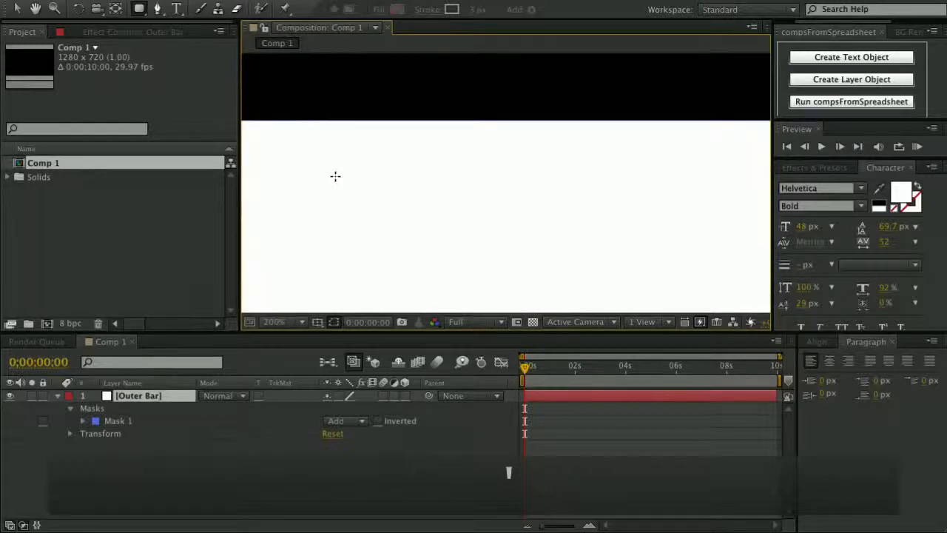
key("space")
left_click_drag(355, 175, 603, 175)
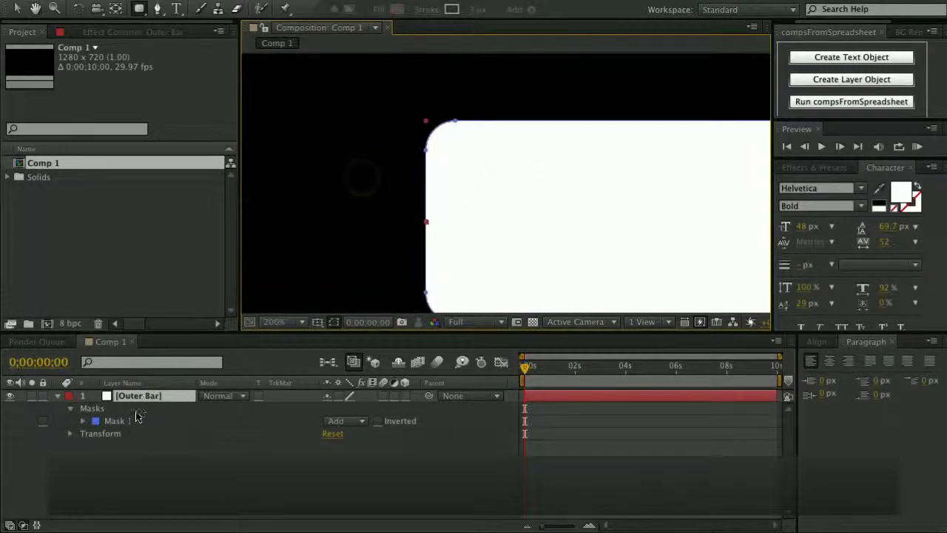
left_click(136, 397)
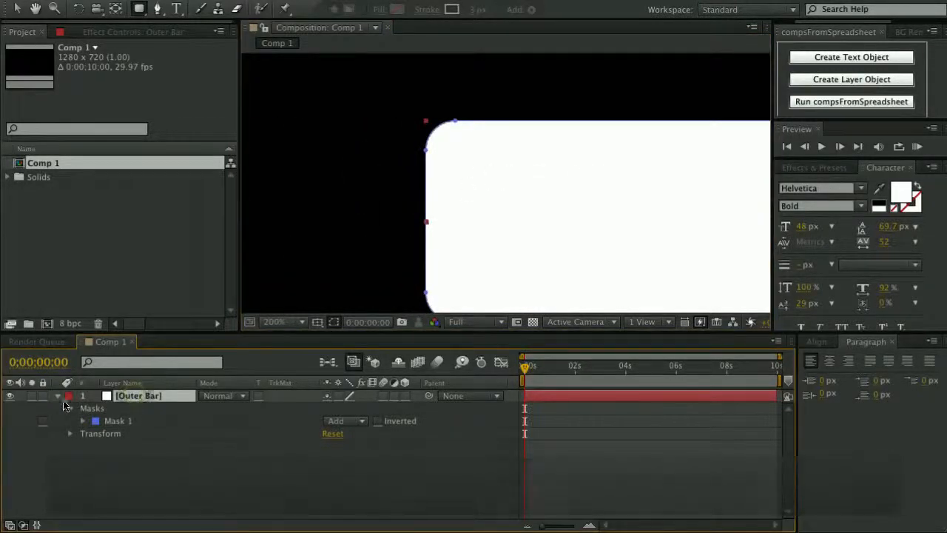
left_click(83, 421)
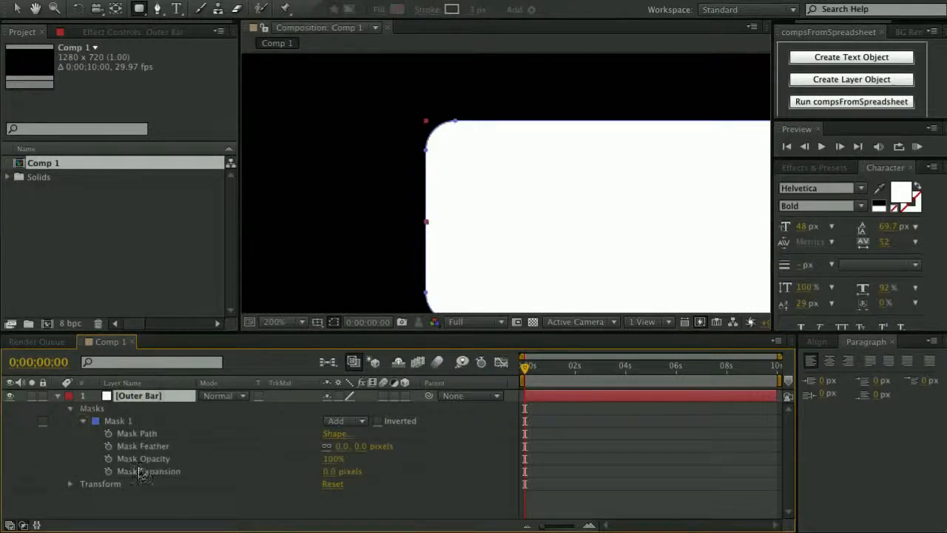
Set Mask 1's expansion to 33 pixels and zoom back out to 50%.
mouse_move(329, 471)
left_mouse_down()
mouse_move(351, 469)
mouse_move(312, 471)
mouse_move(358, 467)
mouse_move(321, 481)
mouse_move(334, 482)
left_mouse_up()
key("comma")
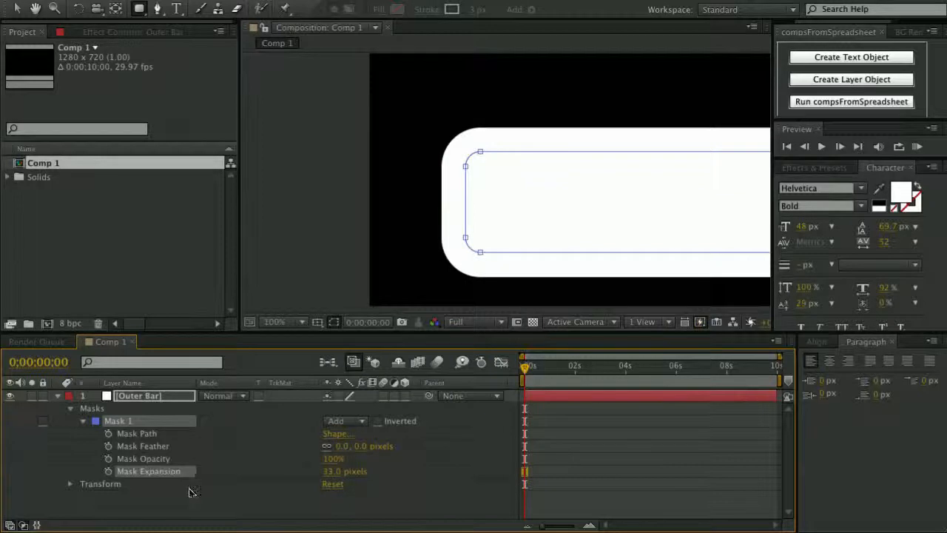
key("comma")
key("h")
left_click_drag(607, 190, 435, 253)
Select the mask's top vertices and nudge them down to thin the bar.
key("q")
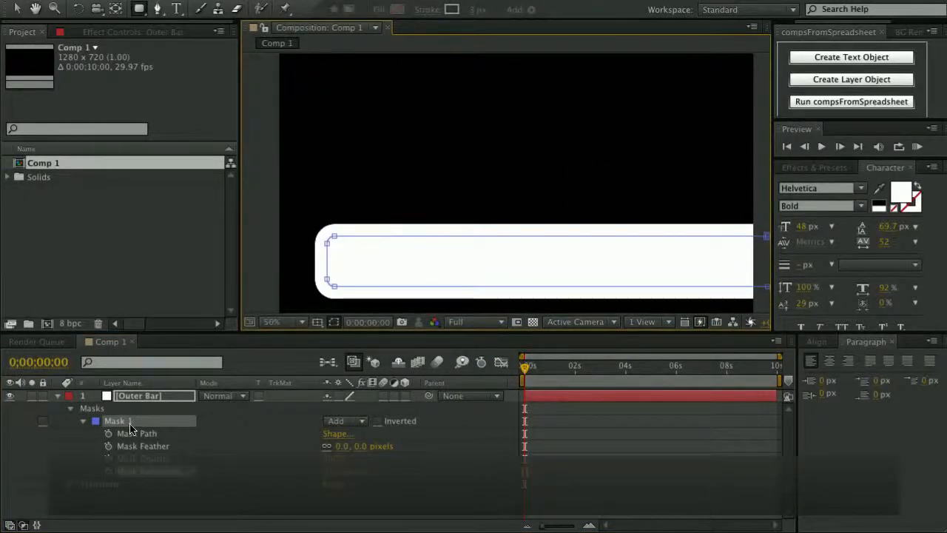
key("v")
left_click(327, 244)
left_click(334, 236, "shift")
key("space")
left_click_drag(563, 219, 462, 216)
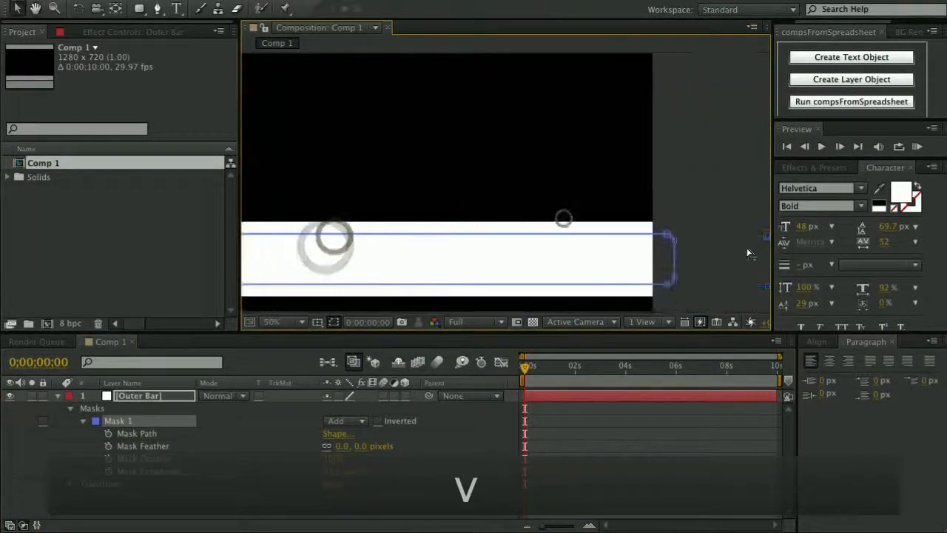
left_click(667, 234, "shift")
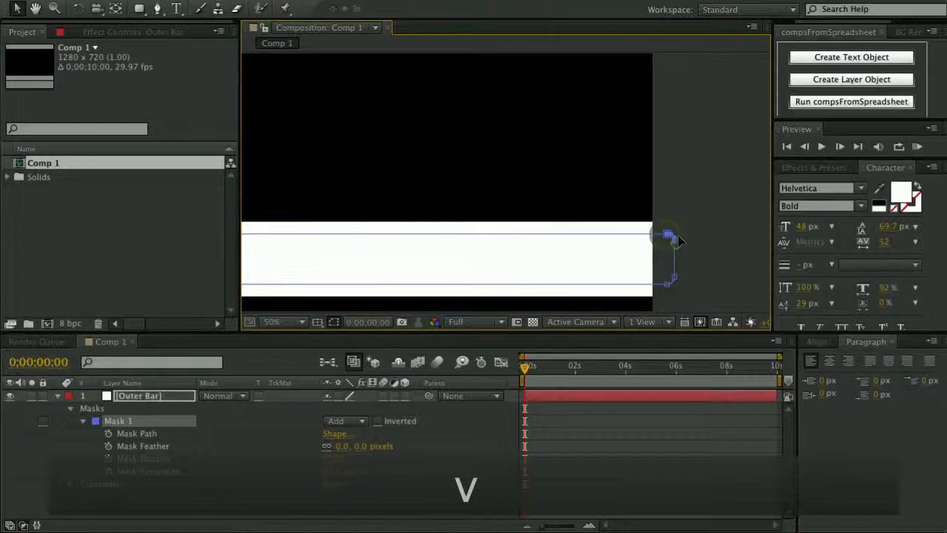
key("Down")
key("Down")
key("space")
left_click_drag(573, 203, 633, 219)
left_click(217, 508)
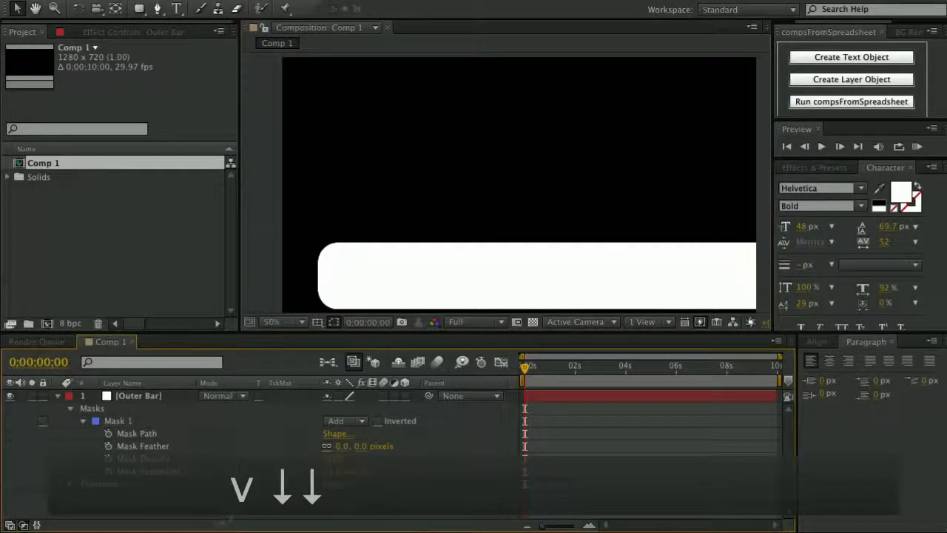
left_click(58, 395)
Duplicate the Outer Bar layer and rename the copy 'Inner Bar'.
left_click(127, 396)
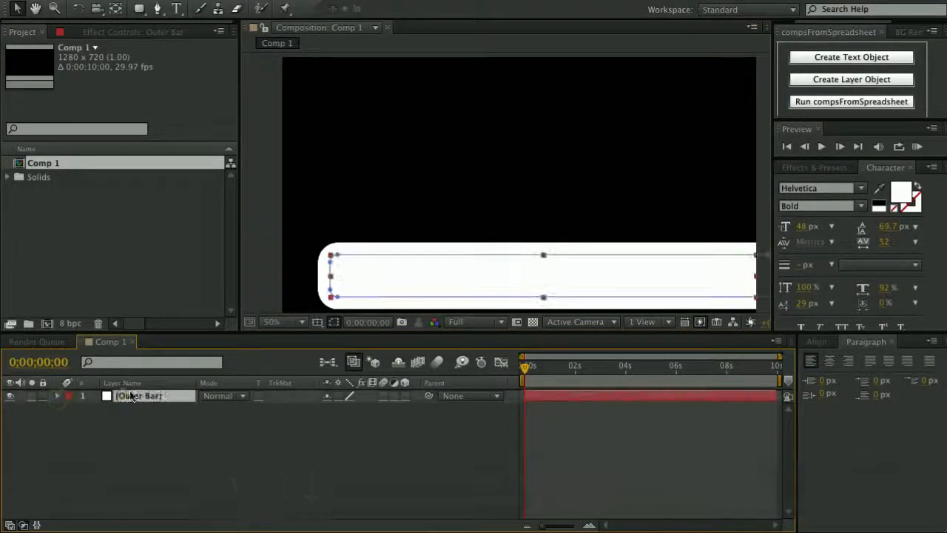
key("ctrl+d")
key("Return")
type("Inner Rin")
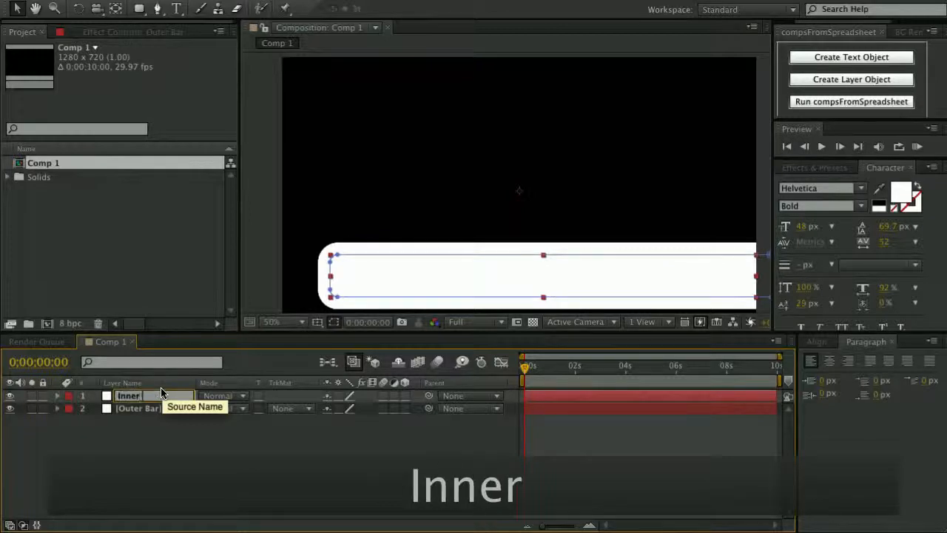
key("BackSpace")
key("BackSpace")
key("BackSpace")
type("Bar")
key("BackSpace")
key("BackSpace")
type("ar")
key("Return")
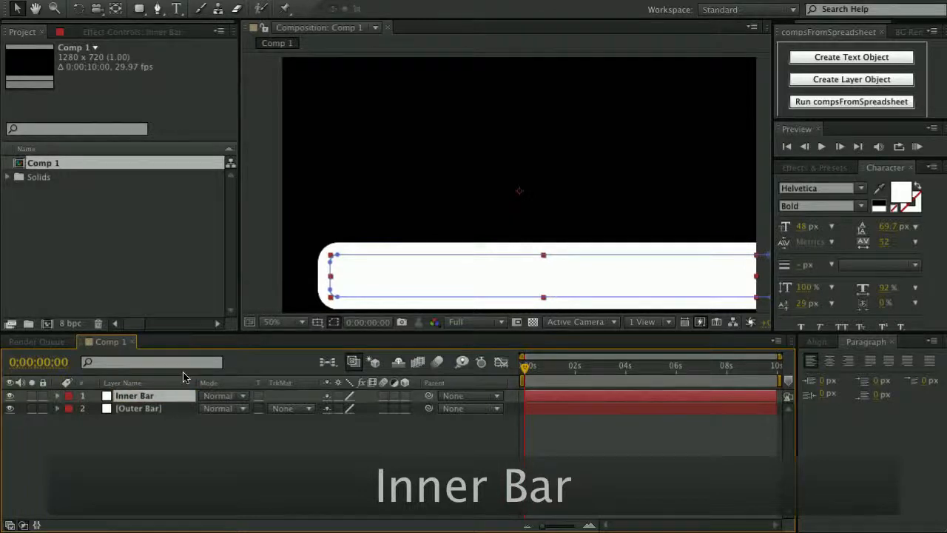
left_click(112, 457)
left_click(132, 396)
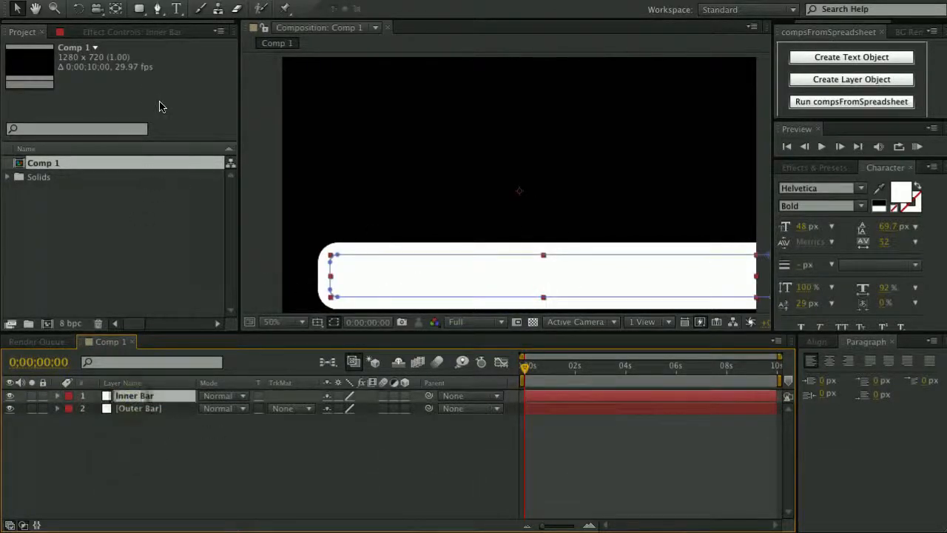
Change the Inner Bar solid's colour to dark red in Solid Settings.
key("super+shift+y")
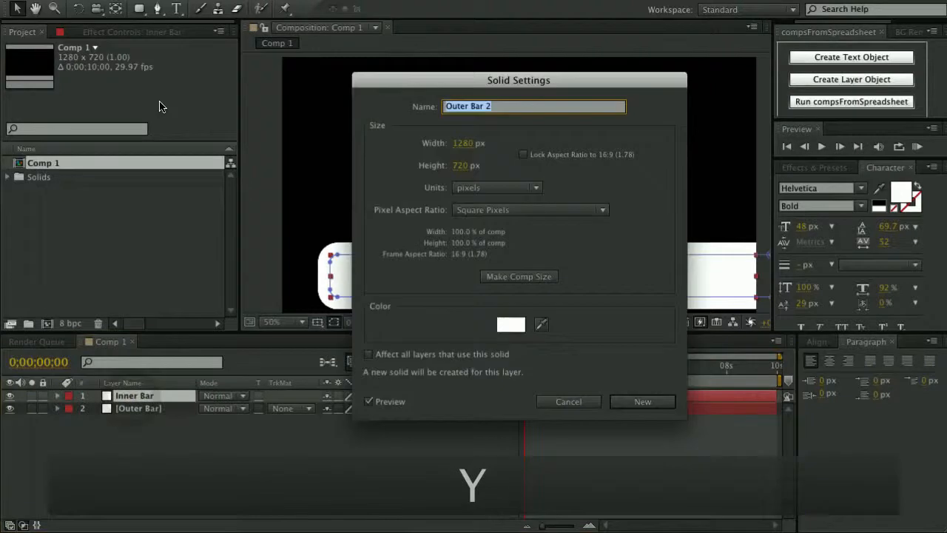
left_click(512, 325)
left_click_drag(704, 338, 744, 416)
left_click(871, 304)
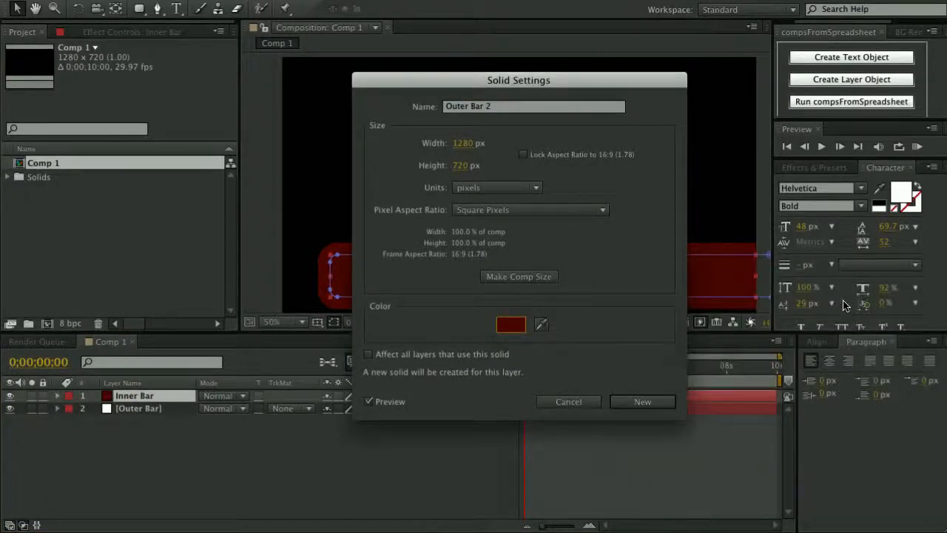
left_click(627, 402)
Reduce Inner Bar's Mask 1 expansion from 33 to -19 pixels, revealing a white border.
left_click(57, 395)
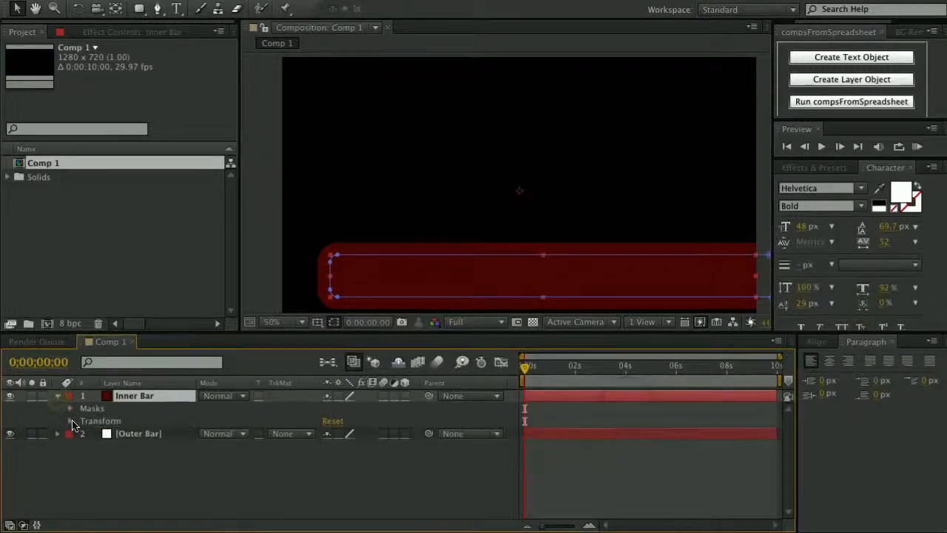
left_click(70, 408)
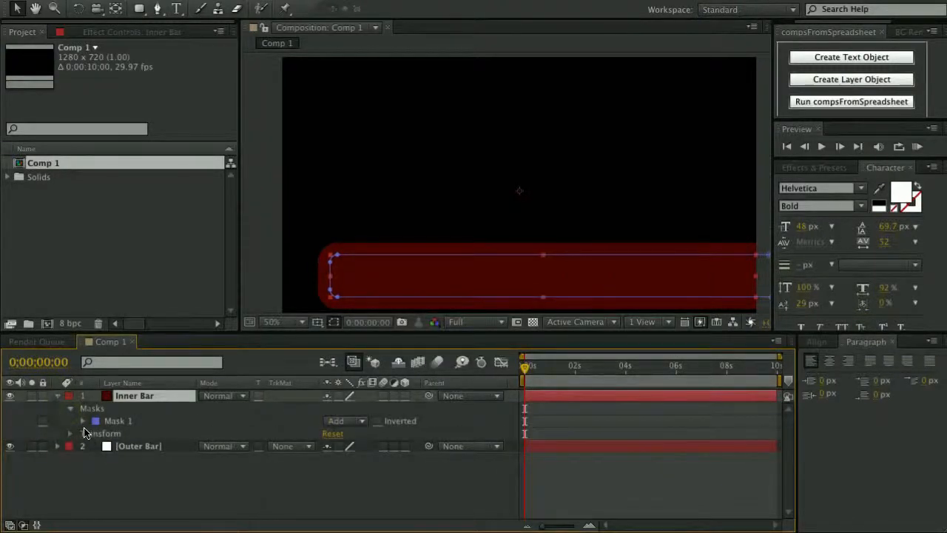
left_click(84, 432)
left_click(83, 420)
left_click_drag(340, 476, 318, 472)
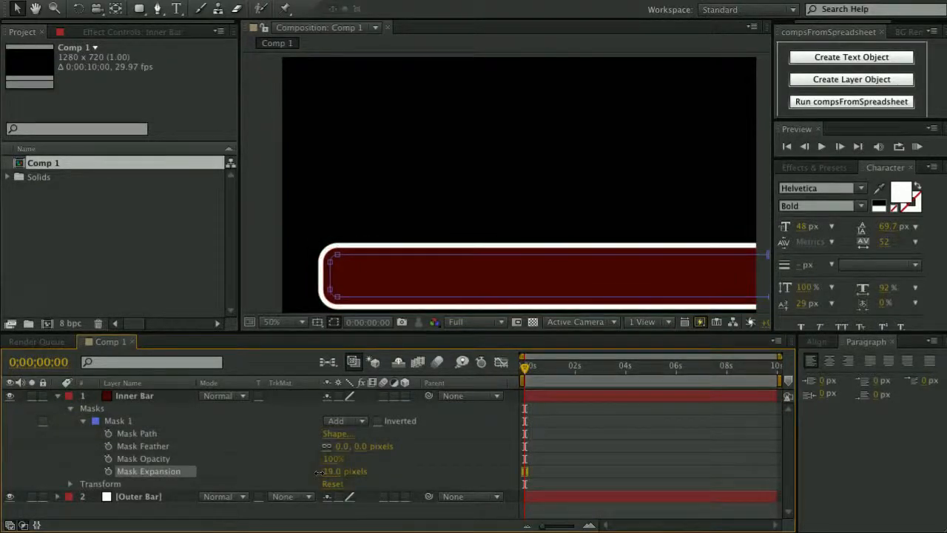
left_click(429, 294)
key("h")
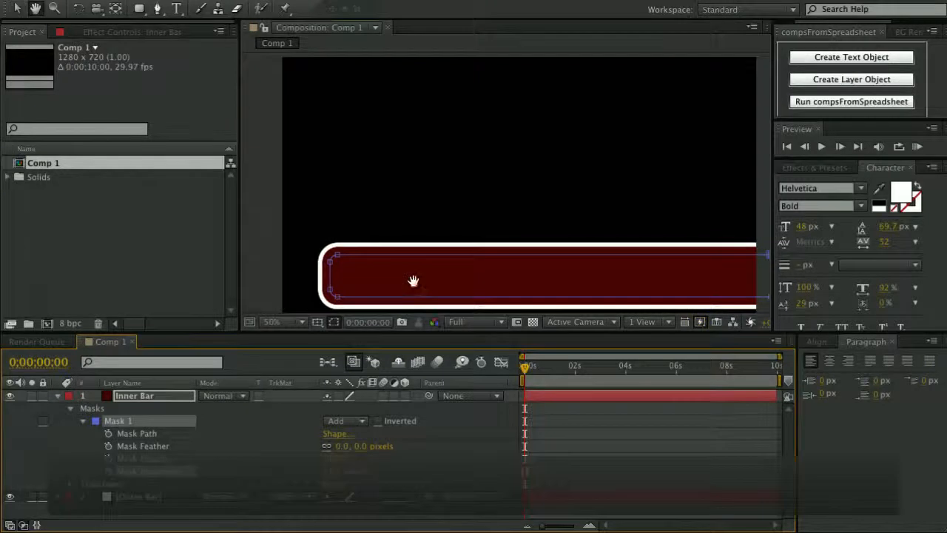
left_click_drag(413, 281, 489, 202)
scroll(438, 220, "up", 1)
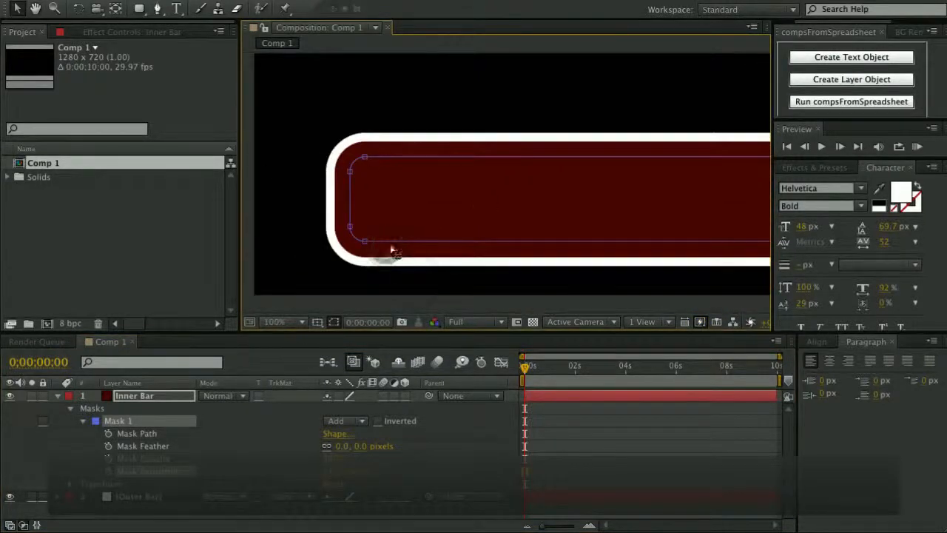
left_click(59, 396)
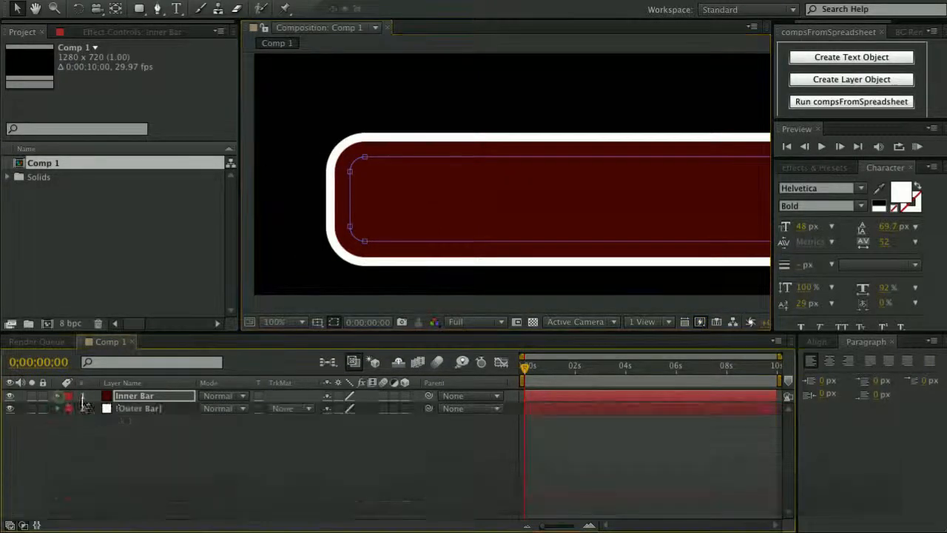
scroll(358, 251, "up", 1)
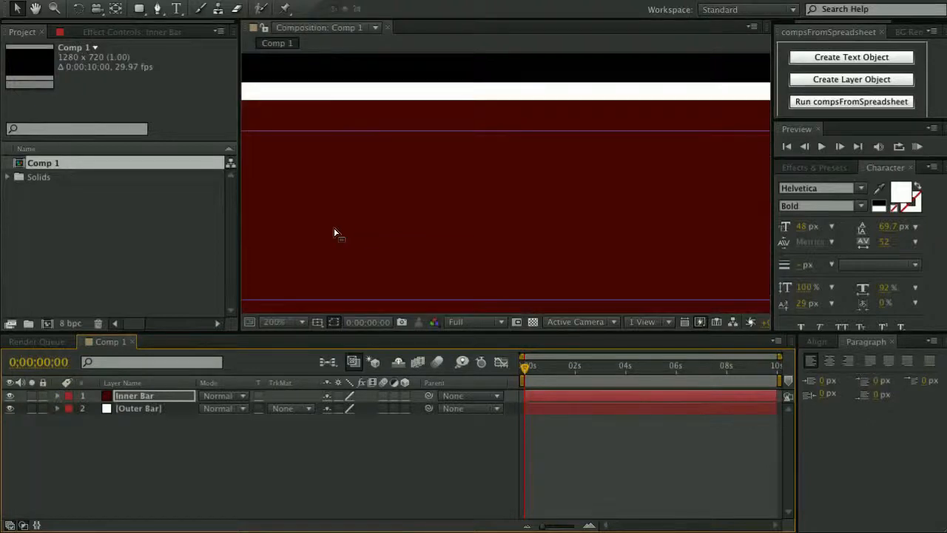
left_click_drag(332, 240, 571, 201)
Apply Layer Styles > Inner Shadow to the Inner Bar layer.
right_click(169, 401)
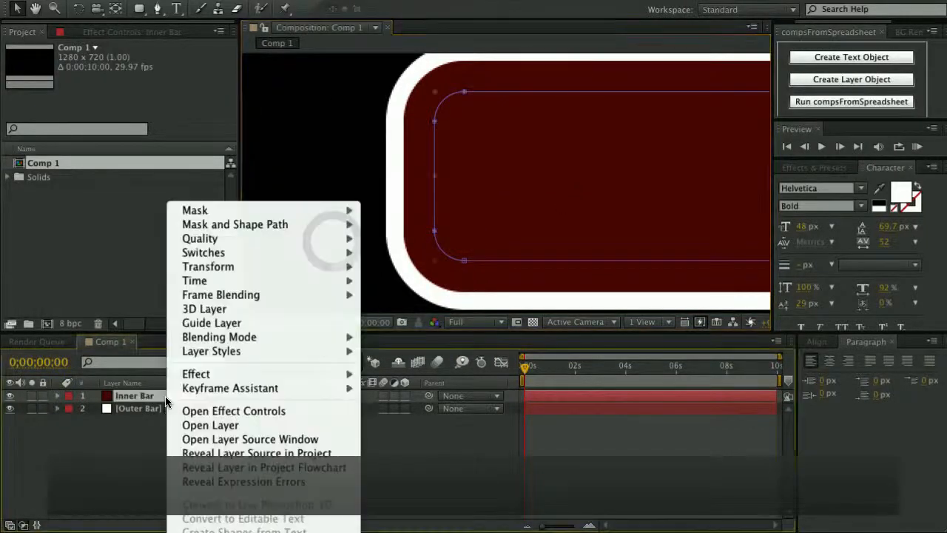
mouse_move(226, 356)
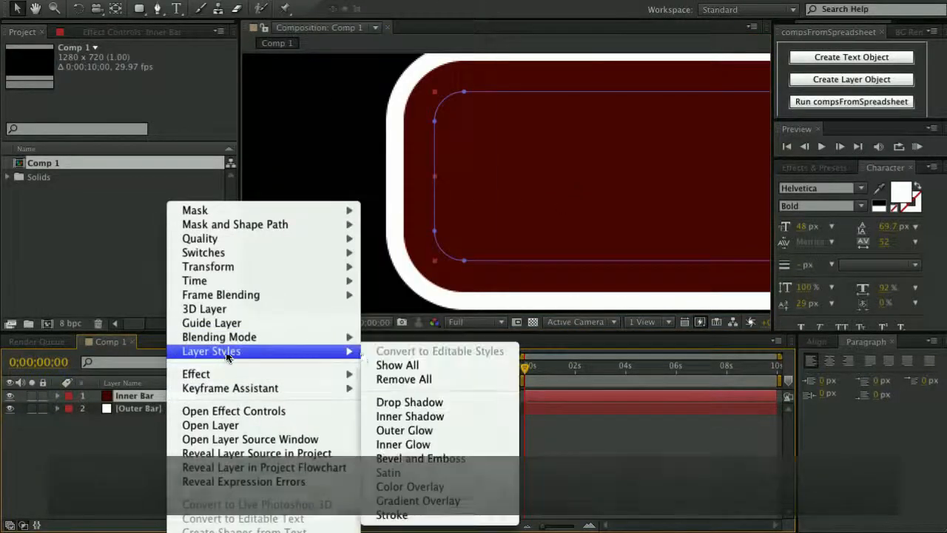
left_click(408, 415)
left_click_drag(487, 169, 475, 202)
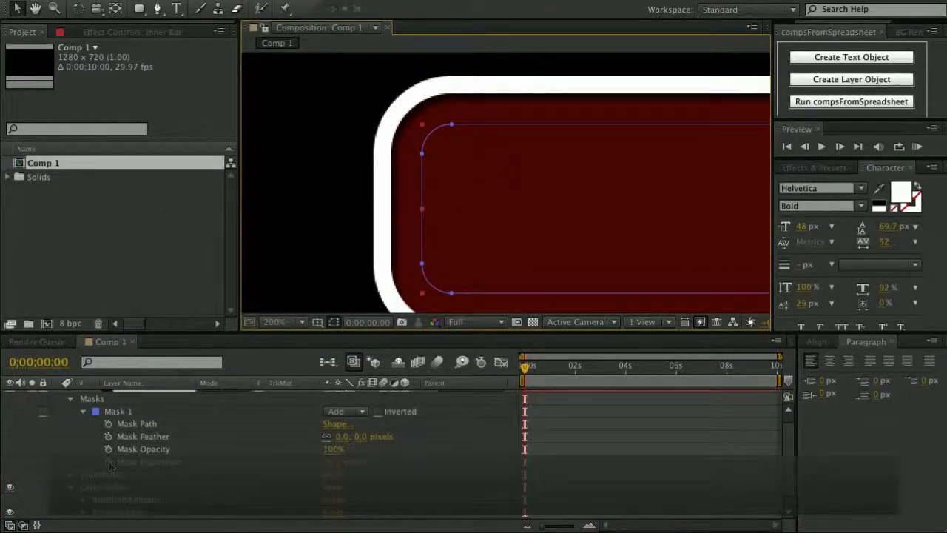
scroll(101, 443, "down", 1)
Set Inner Bar's inner shadow Size to 26 and Opacity to 50%.
left_click(82, 500)
scroll(85, 502, "down", 5)
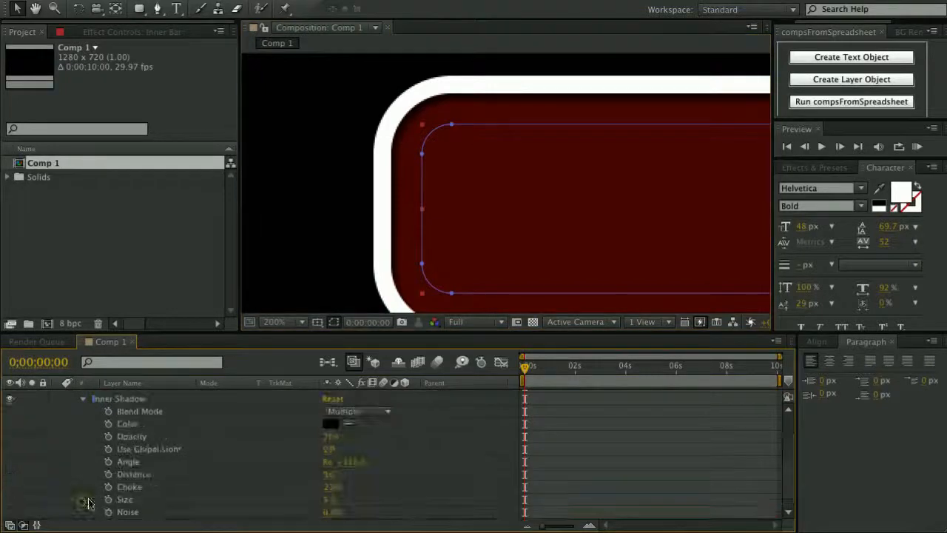
left_click_drag(329, 487, 319, 461)
left_click(329, 425)
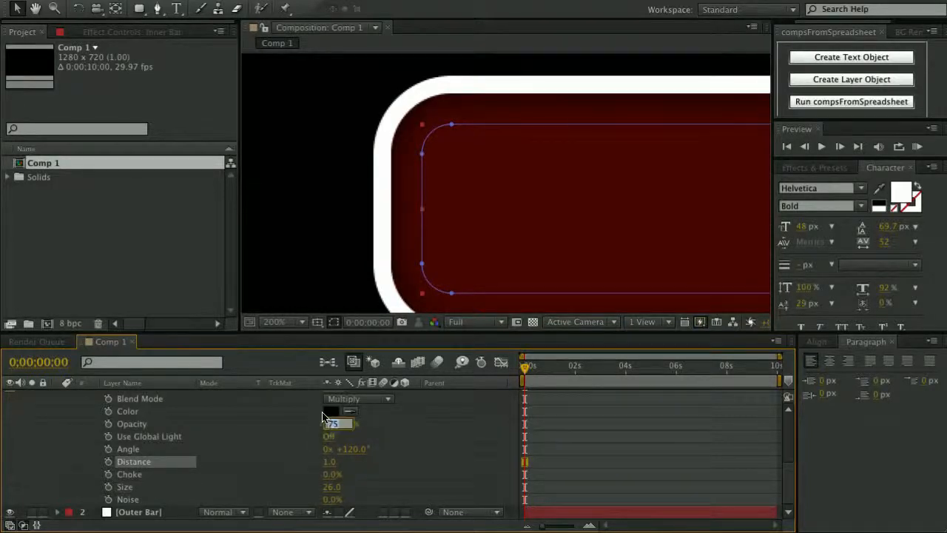
type("50")
key("Return")
scroll(458, 222, "down", 2)
key("space")
left_click_drag(517, 210, 471, 181)
scroll(513, 199, "up", 1)
key("space")
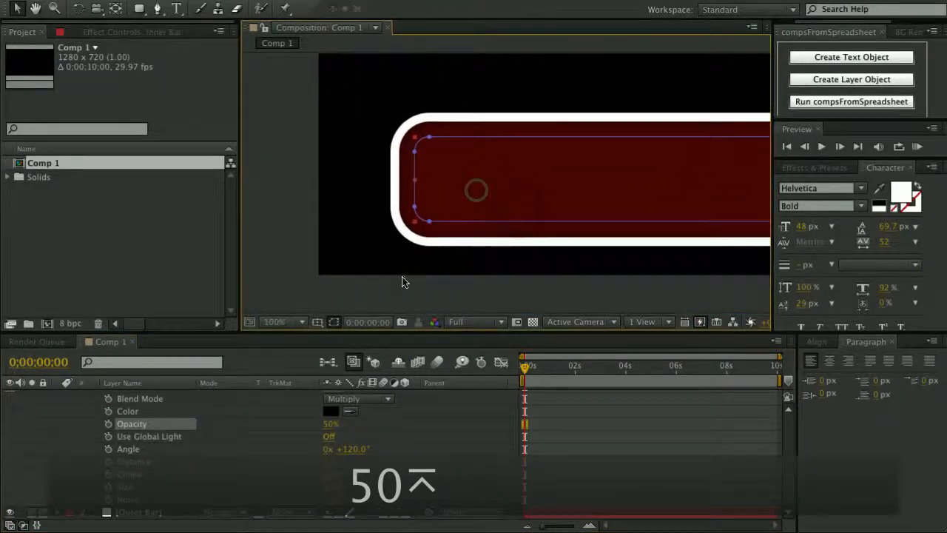
scroll(73, 425, "up", 8)
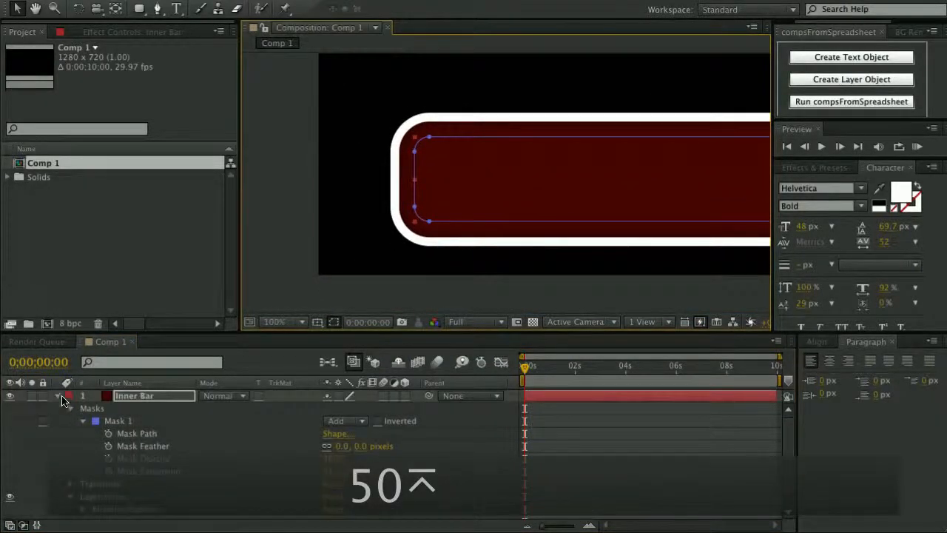
left_click(60, 397)
Add a Bevel and Emboss layer style to the Outer Bar layer.
right_click(131, 409)
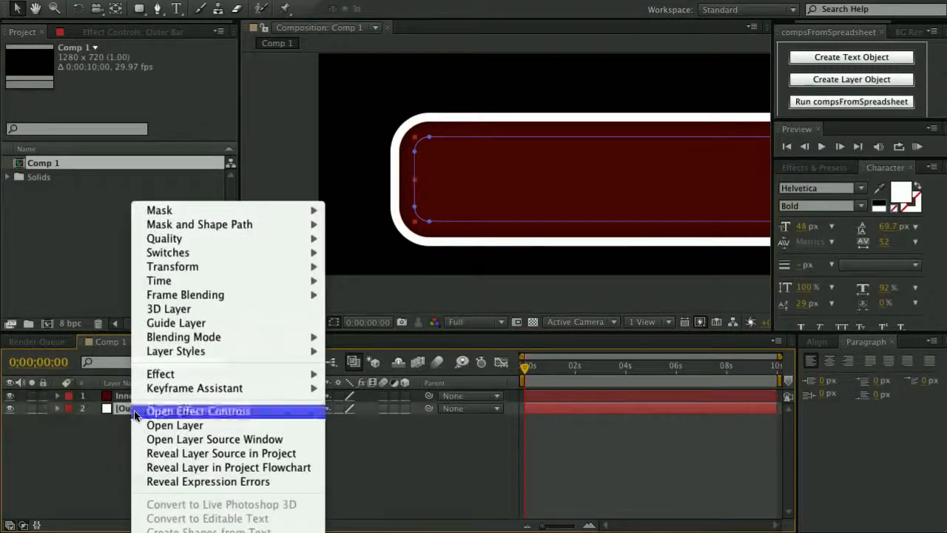
mouse_move(181, 352)
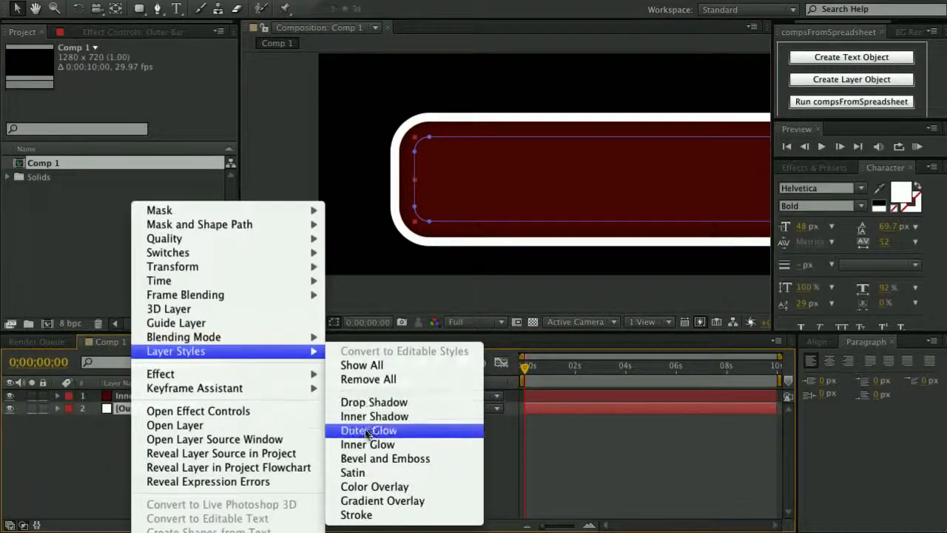
left_click(371, 464)
scroll(438, 269, "up", 3)
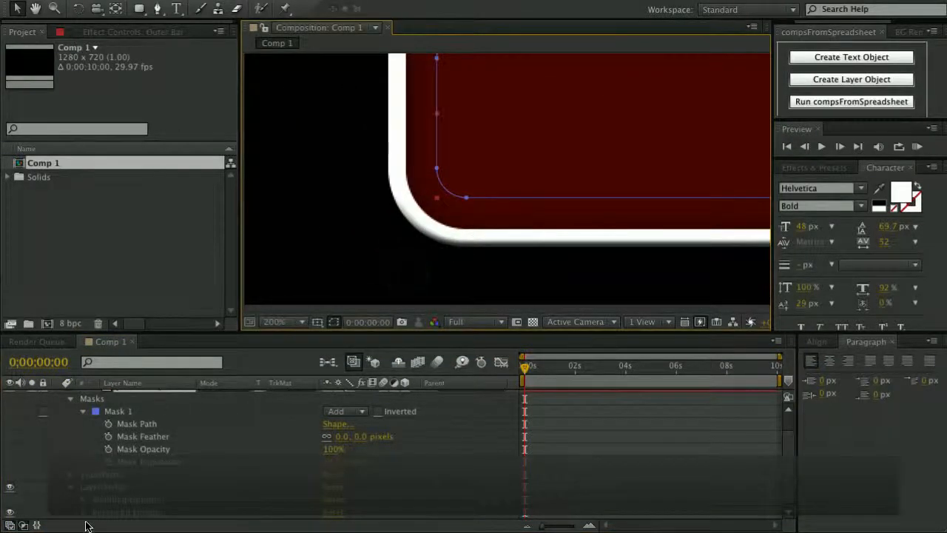
left_click(83, 513)
scroll(84, 514, "down", 4)
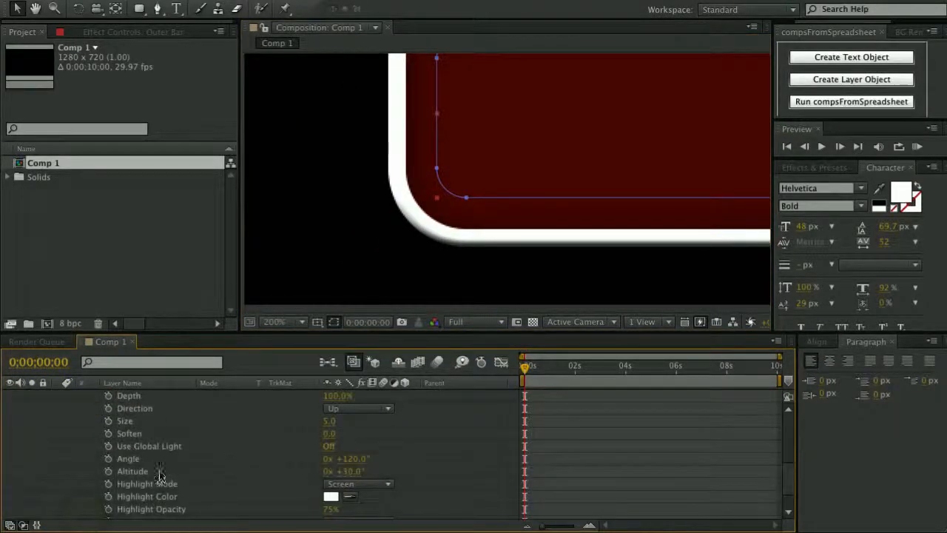
Set the bevel's Angle to 68°, Size 9, Soften 2.5 and Highlight Opacity 50%.
left_click_drag(354, 458, 322, 462)
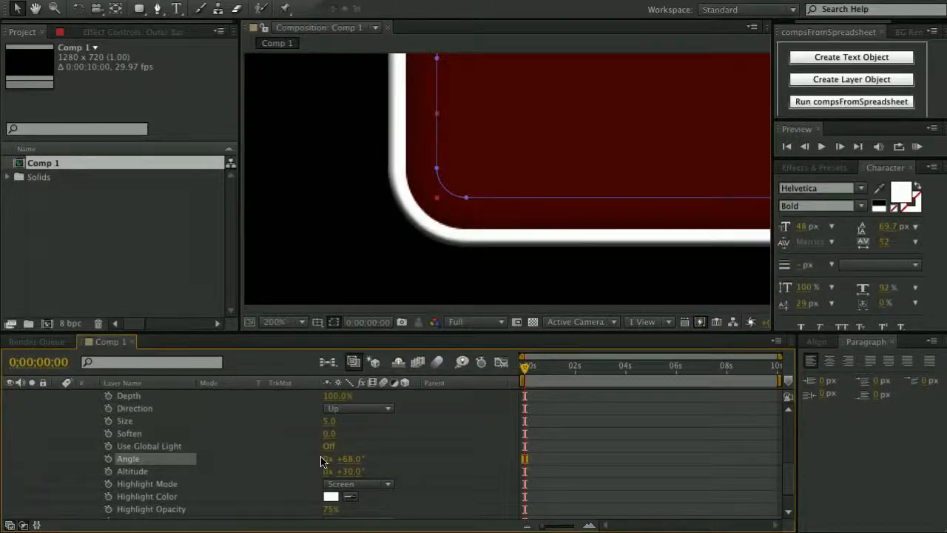
left_click_drag(326, 420, 340, 433)
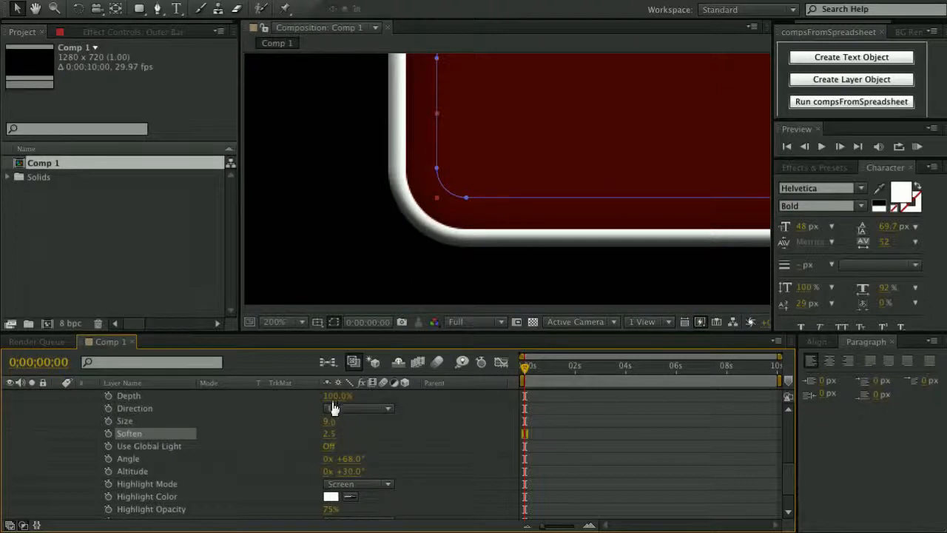
scroll(332, 408, "up", 1)
scroll(342, 420, "down", 3)
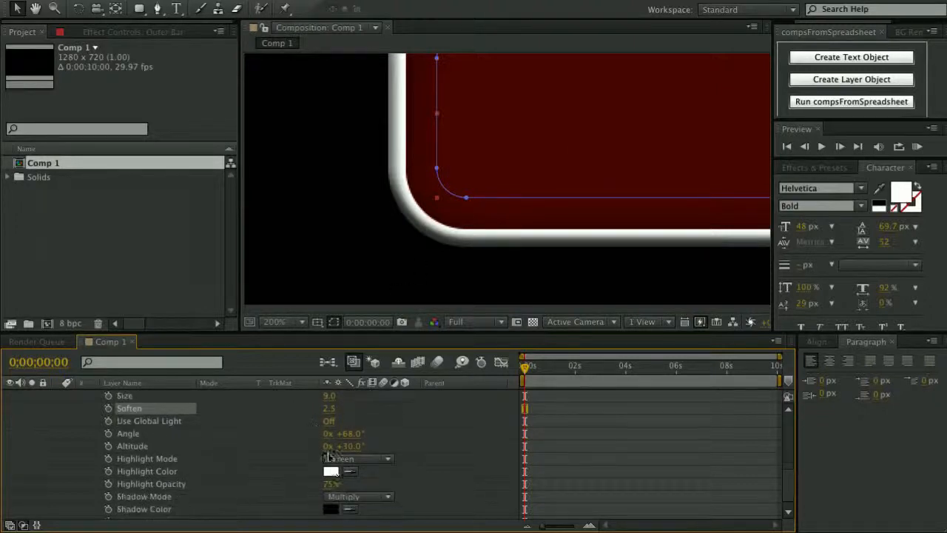
left_click(330, 484)
type("50")
key("Return")
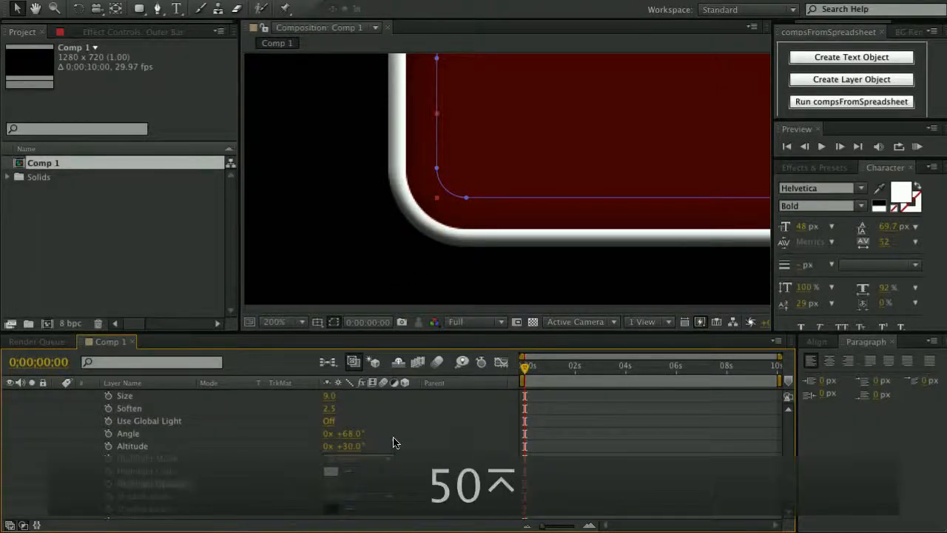
scroll(503, 193, "down", 2)
scroll(567, 183, "up", 1)
key("space")
left_click_drag(587, 158, 401, 188)
scroll(397, 185, "down", 1)
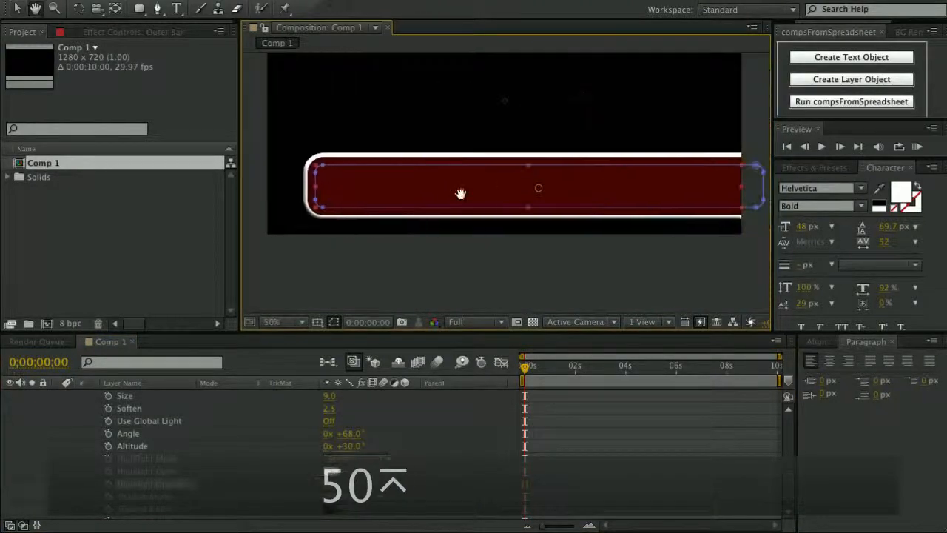
Lower the Outer Bar bevel's Shadow Opacity to 50%.
left_click_drag(461, 195, 465, 184)
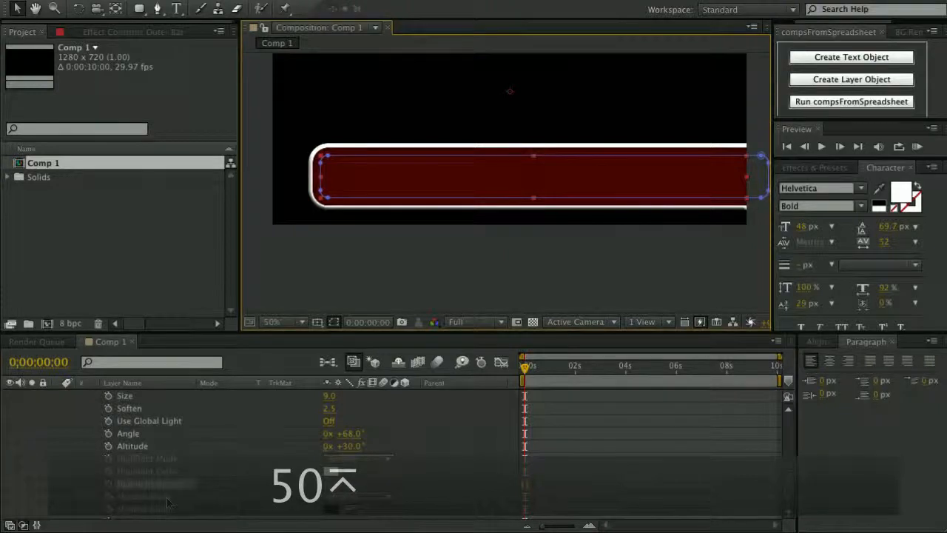
scroll(168, 503, "down", 1)
left_click(331, 512)
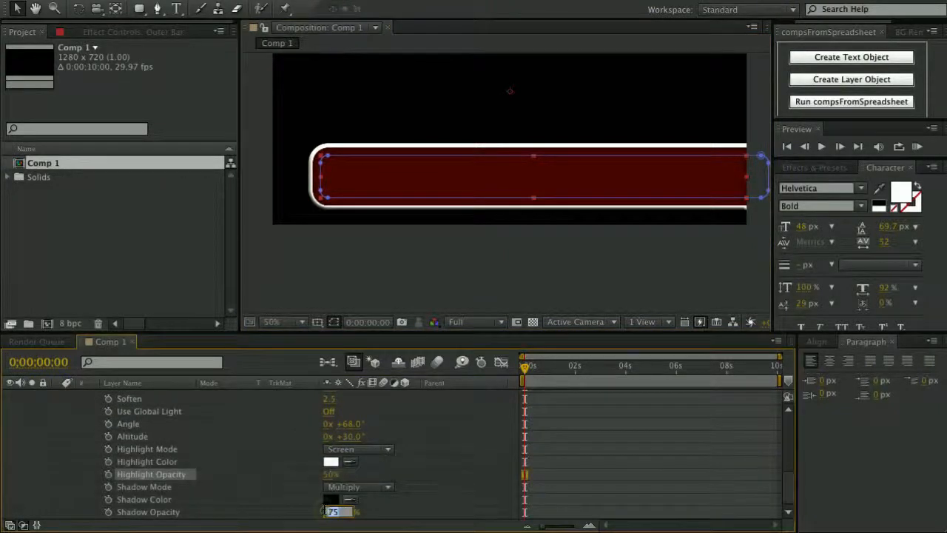
type("50")
key("Return")
scroll(352, 200, "up", 1)
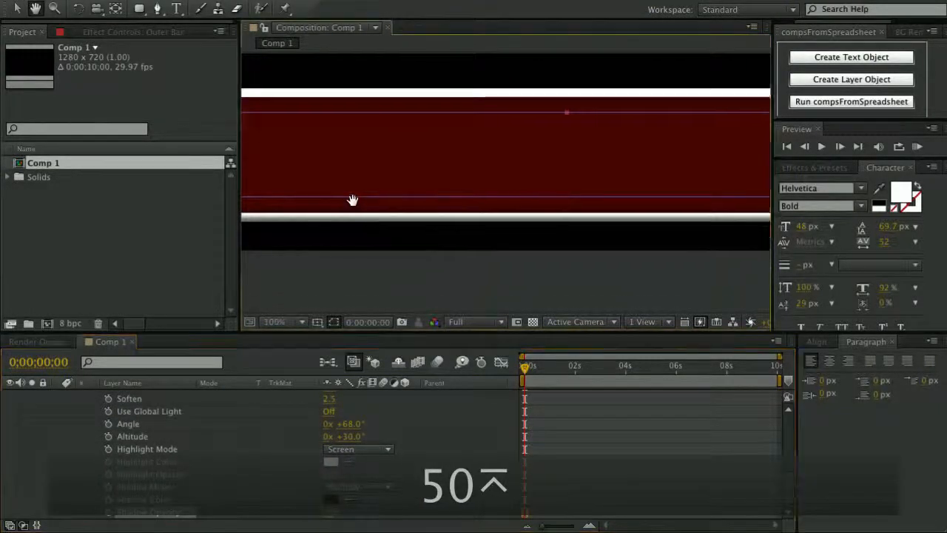
left_click_drag(352, 200, 423, 174)
scroll(394, 180, "up", 1)
scroll(317, 156, "down", 1)
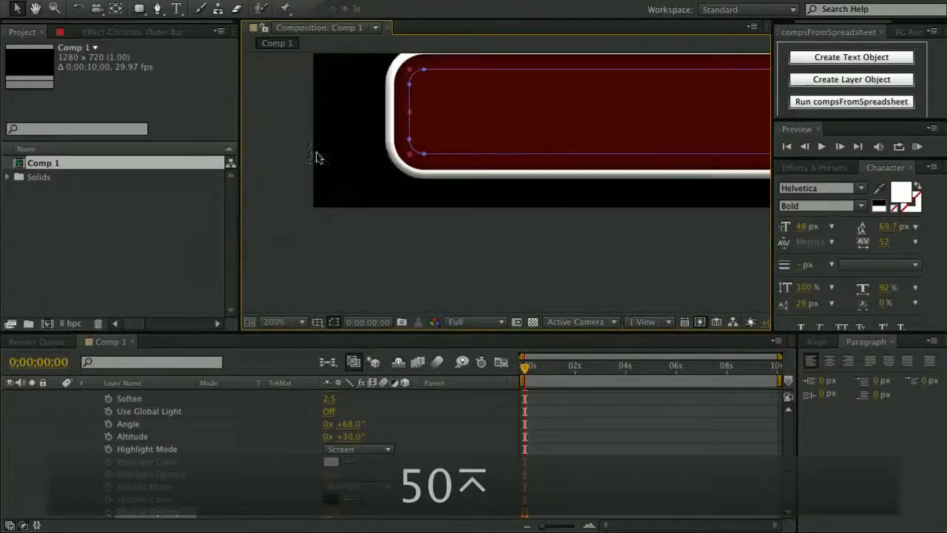
scroll(469, 154, "down", 1)
left_click_drag(492, 148, 353, 251)
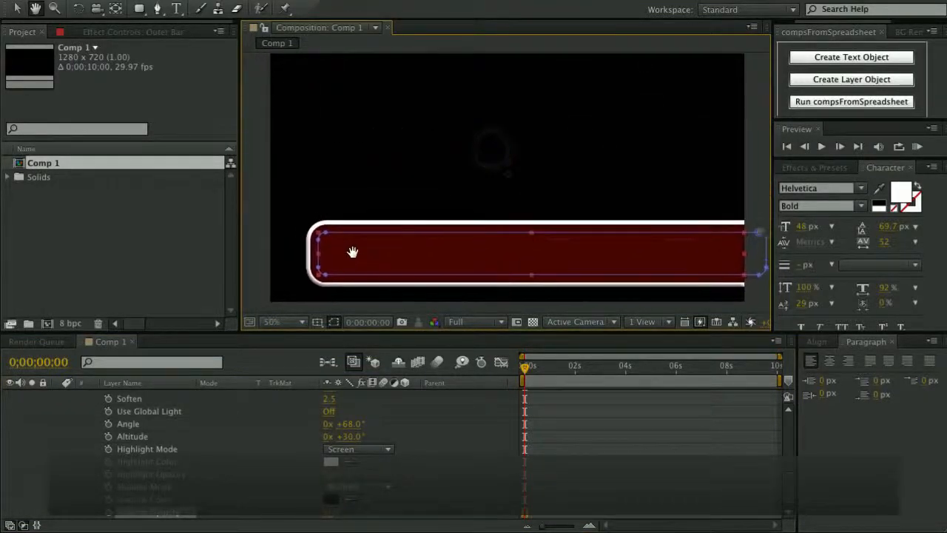
scroll(366, 253, "down", 1)
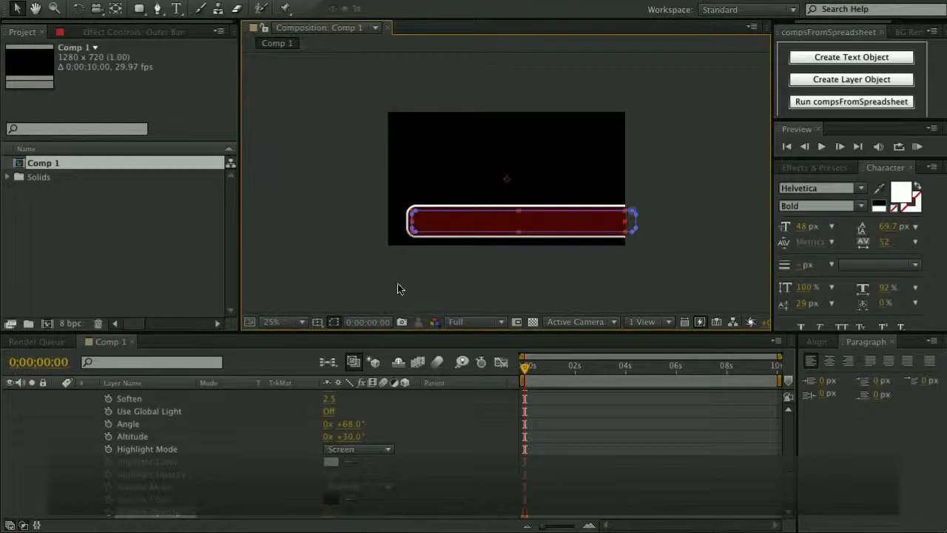
scroll(189, 426, "up", 10)
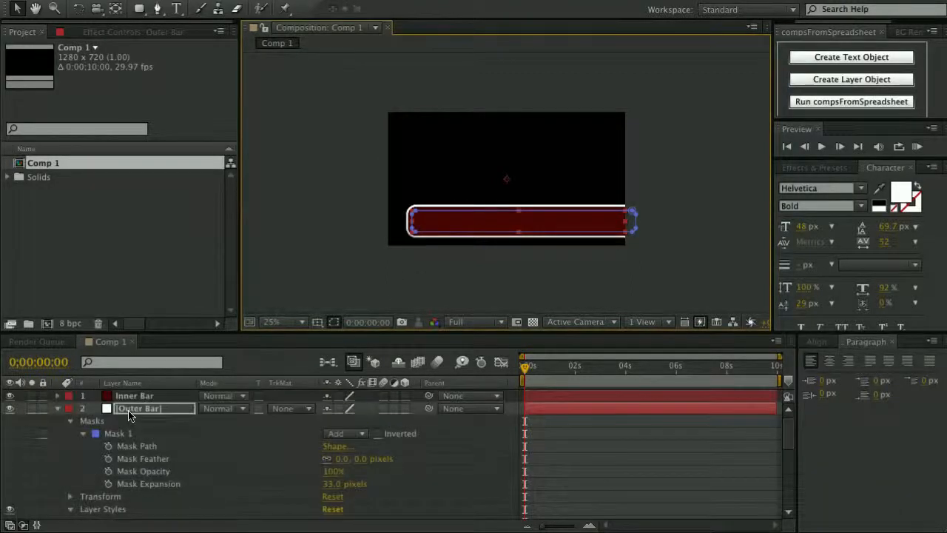
Hide layer properties, deselect the layers, and turn on title/action safe guides.
key("a")
key("a")
key("a")
left_click(138, 439)
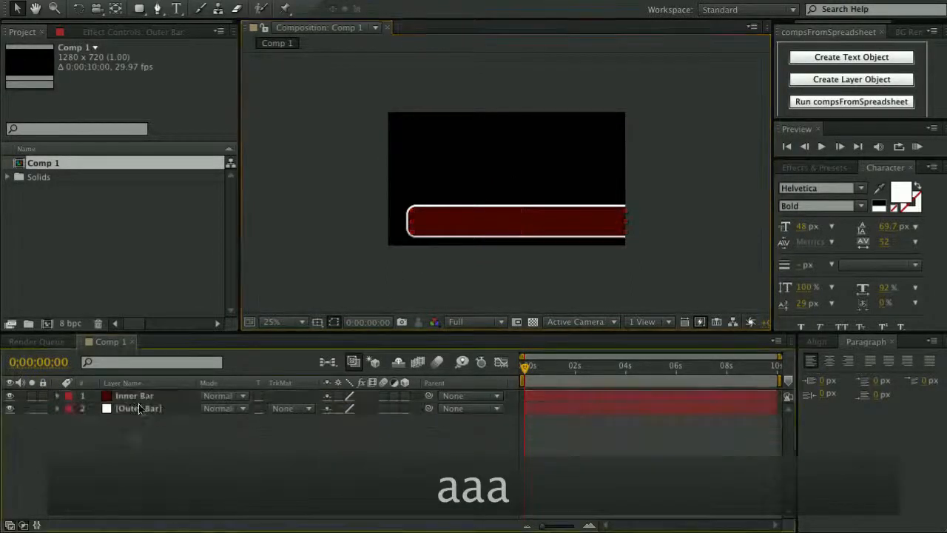
scroll(488, 277, "up", 1)
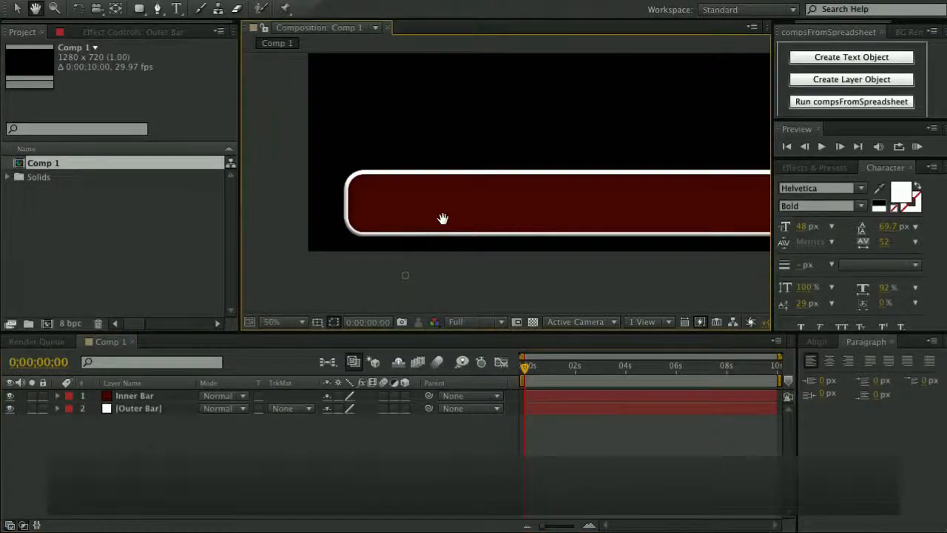
key("apostrophe")
Nudge the Outer Bar and Inner Bar layers together slightly up and to the right.
left_click(133, 407)
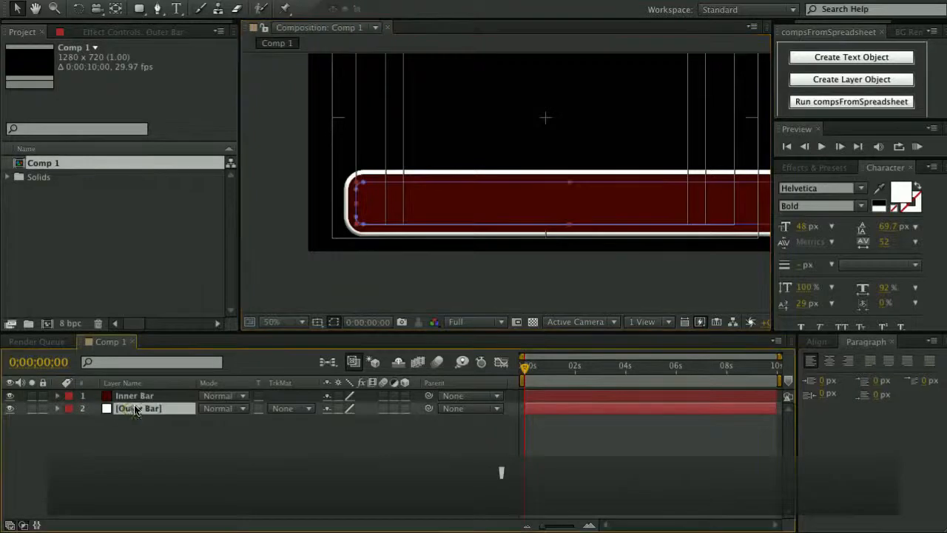
left_click(134, 395, "shift")
key("Up")
key("Up")
key("Up")
key("Up")
key("Up")
key("Up")
key("Up")
key("Up")
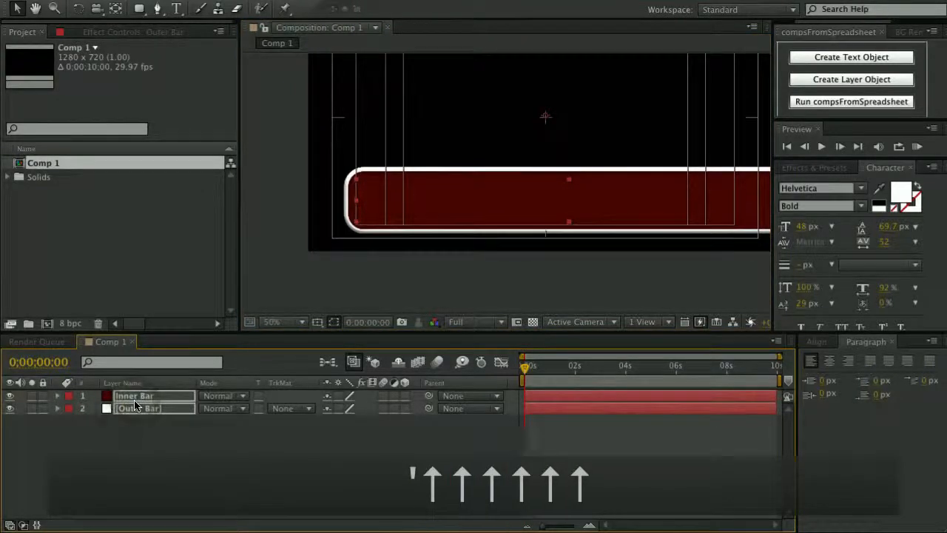
key("Right")
key("Right")
key("Left")
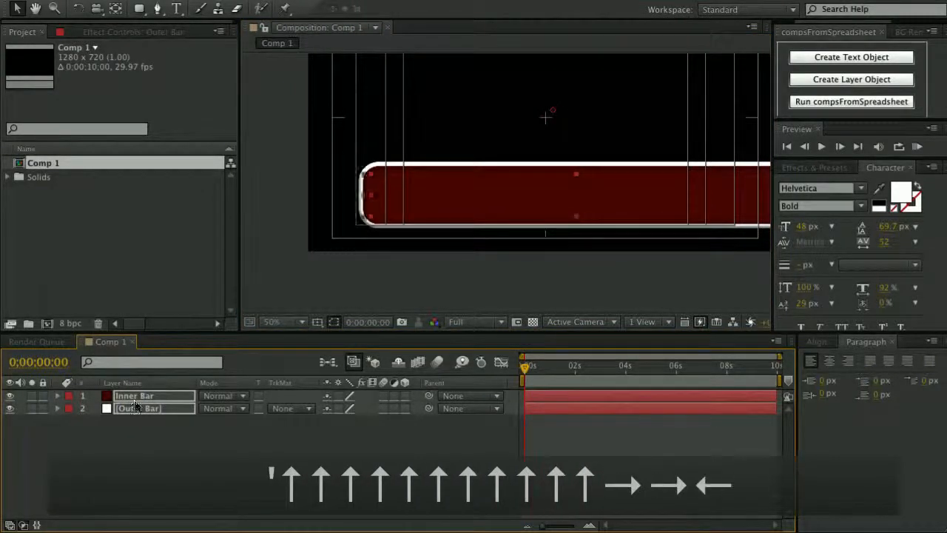
left_click(185, 481)
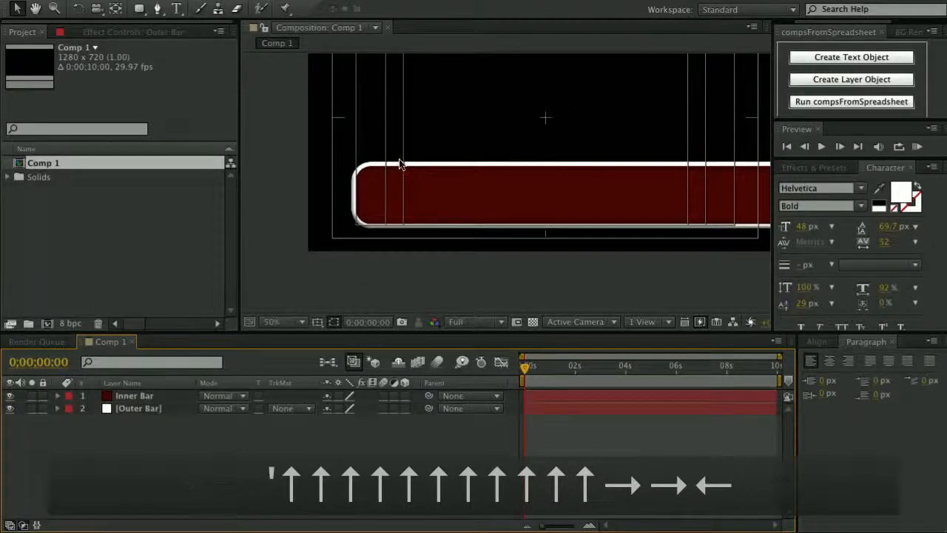
scroll(399, 164, "down", 2)
Save the project as Project.aep, replacing the existing file.
key("super+s")
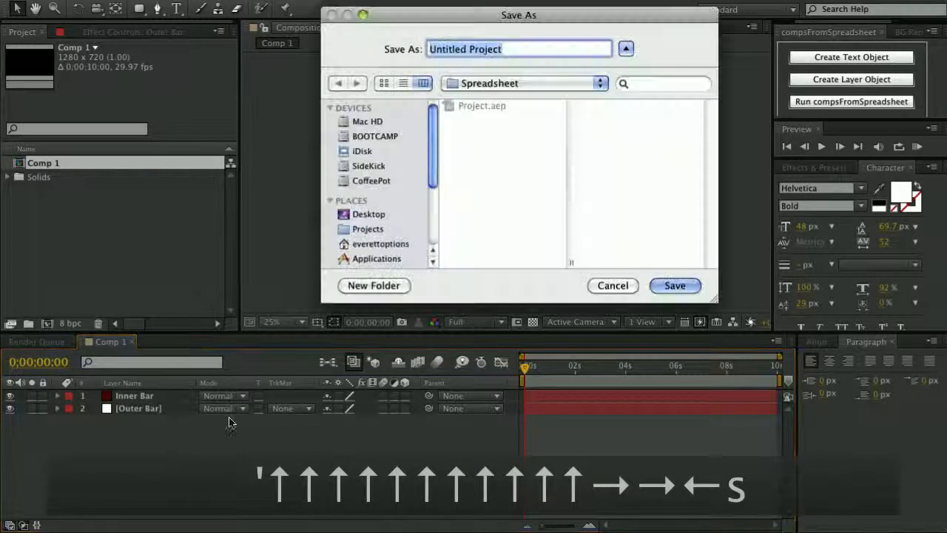
left_click(477, 105)
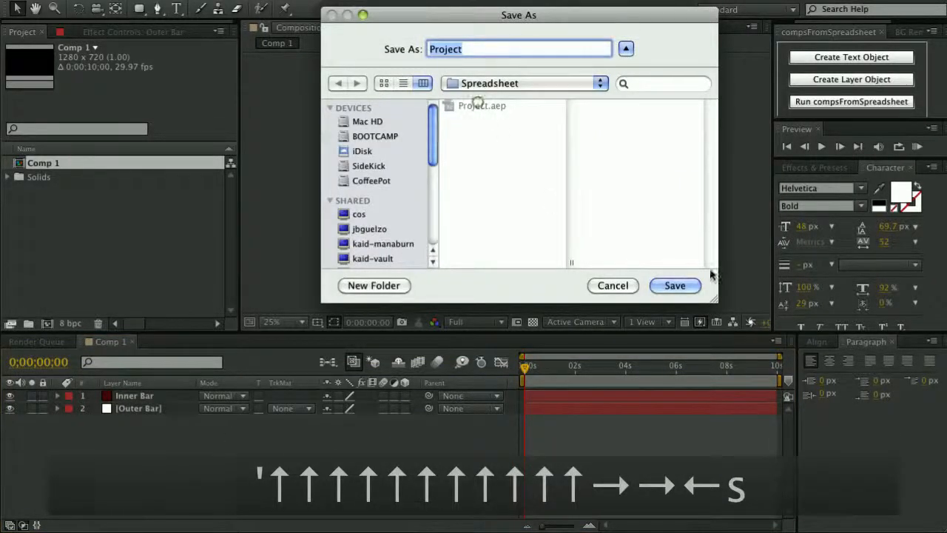
left_click(672, 285)
left_click(637, 110)
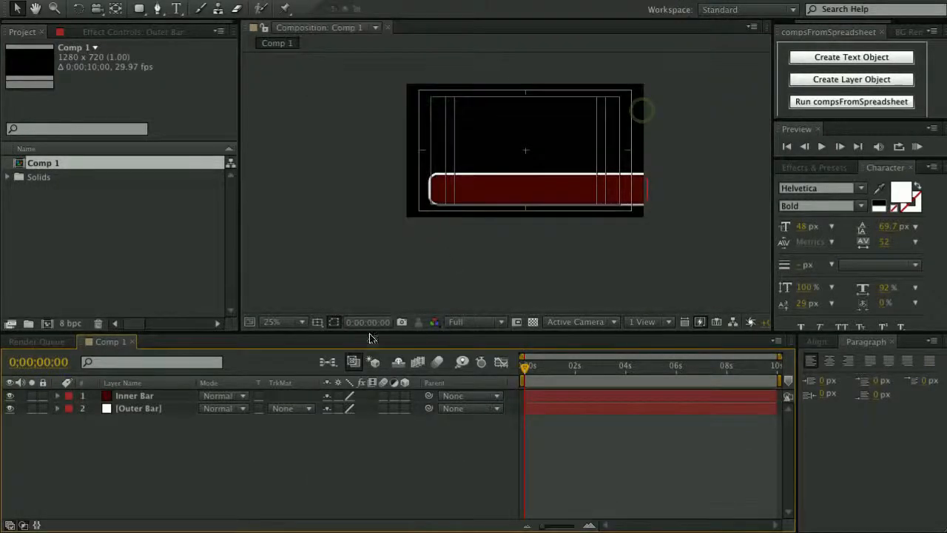
Create a text layer reading 'Enter Name Here' on the red bar.
left_click(178, 14)
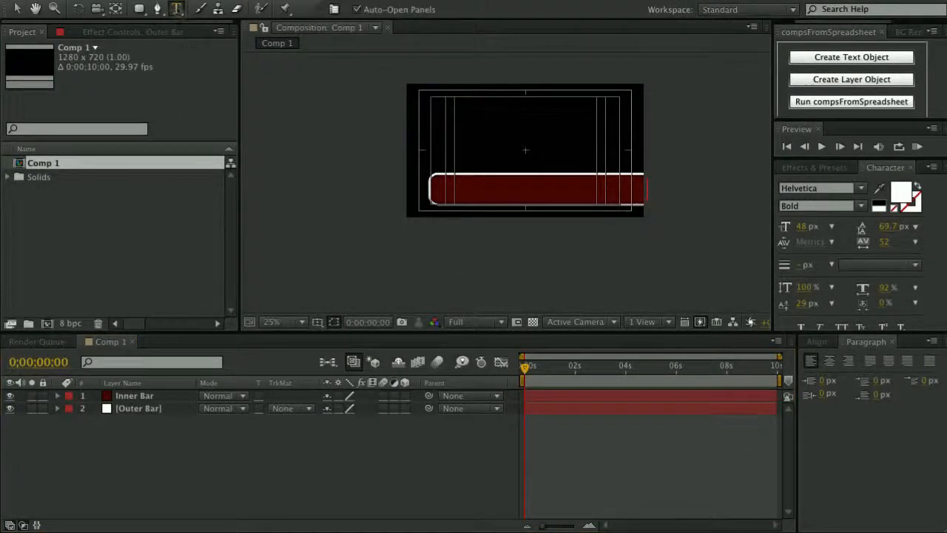
scroll(454, 190, "up", 2)
left_click(360, 207)
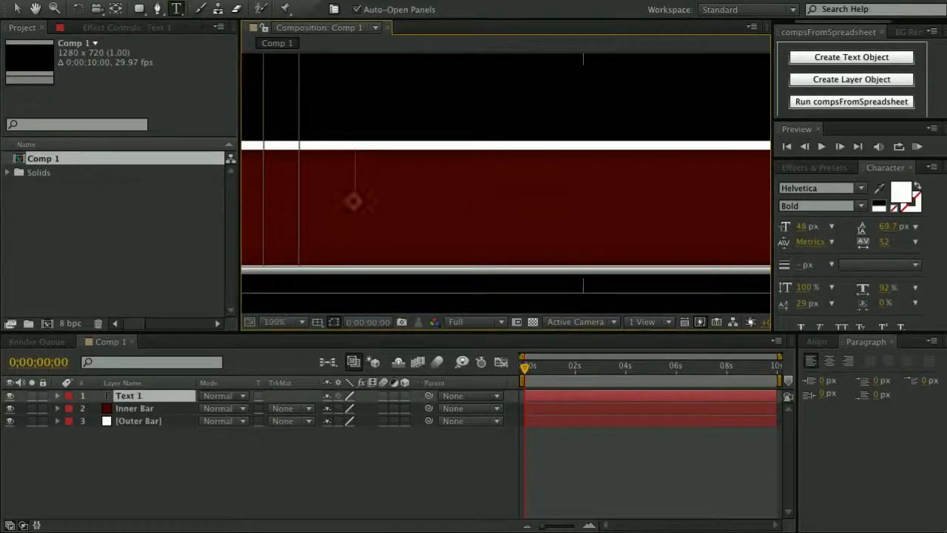
scroll(476, 196, "down", 2)
type("En")
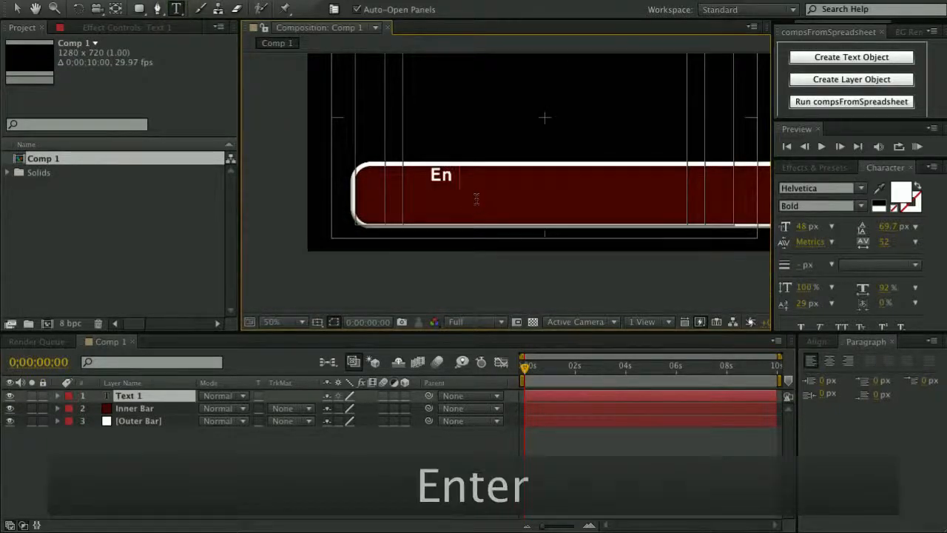
type("ter Nam")
key("BackSpace")
type("ame")
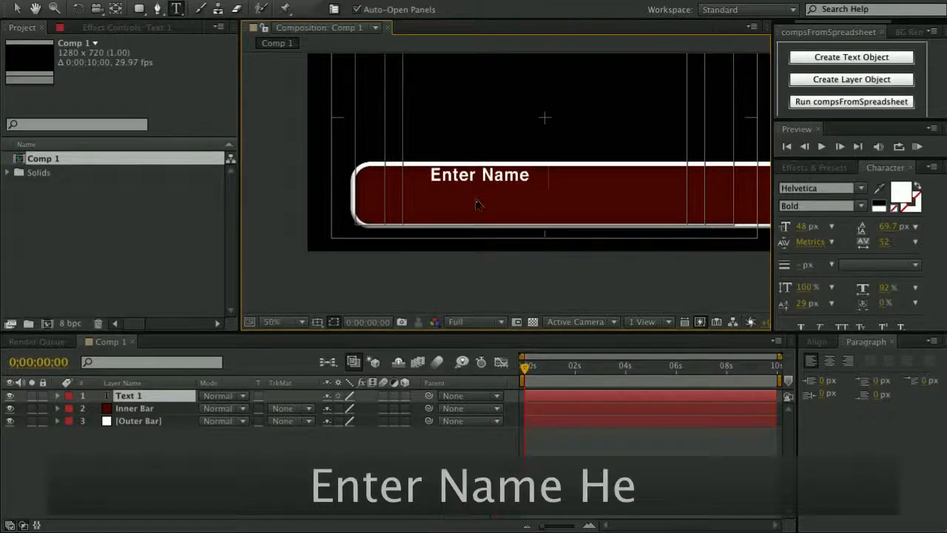
type(" Here")
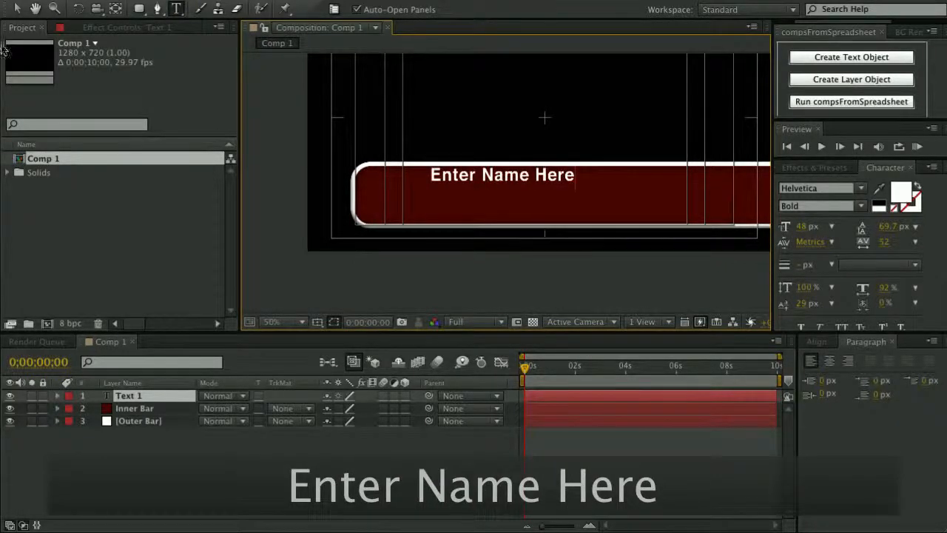
left_click(13, 11)
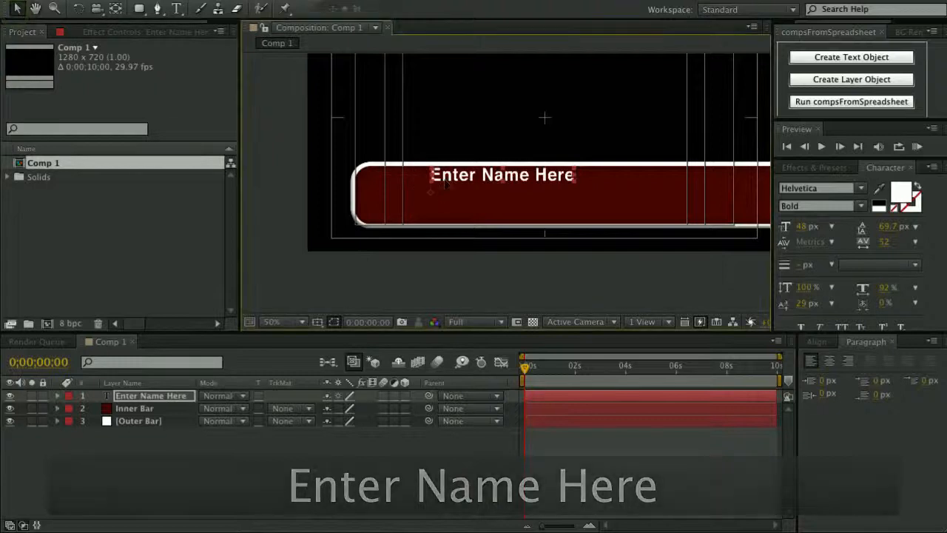
Left-align the name text at the bar's left end and enlarge it to 100 px.
left_click_drag(419, 175, 367, 181)
left_click_drag(492, 194, 481, 194)
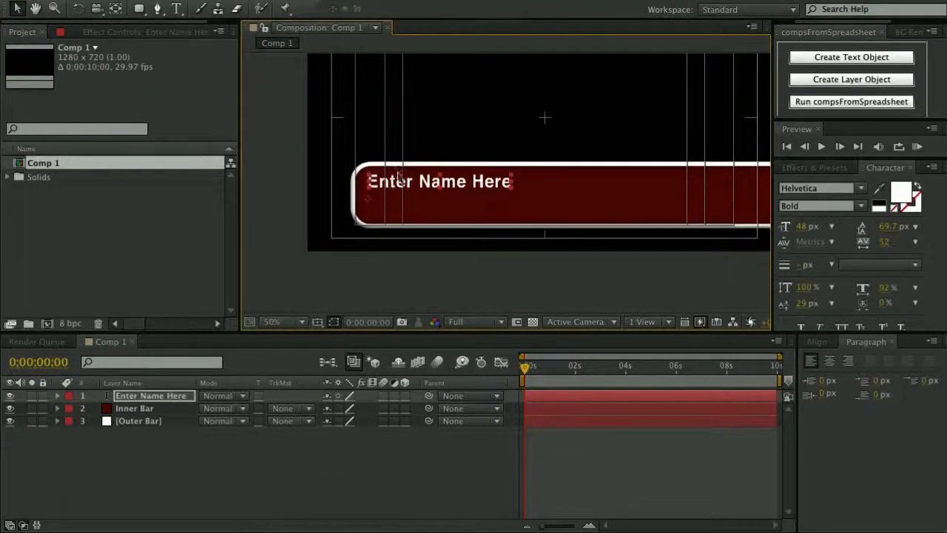
key("y")
key("y")
key("y")
key("y")
key("y")
key("y")
key("y")
key("y")
key("y")
key("y")
key("y")
key("y")
key("y")
key("y")
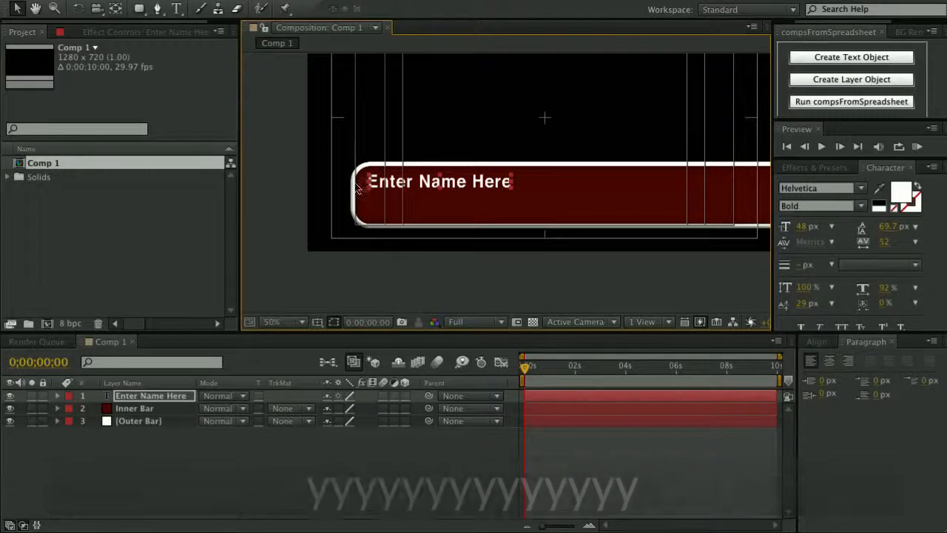
left_click(809, 361)
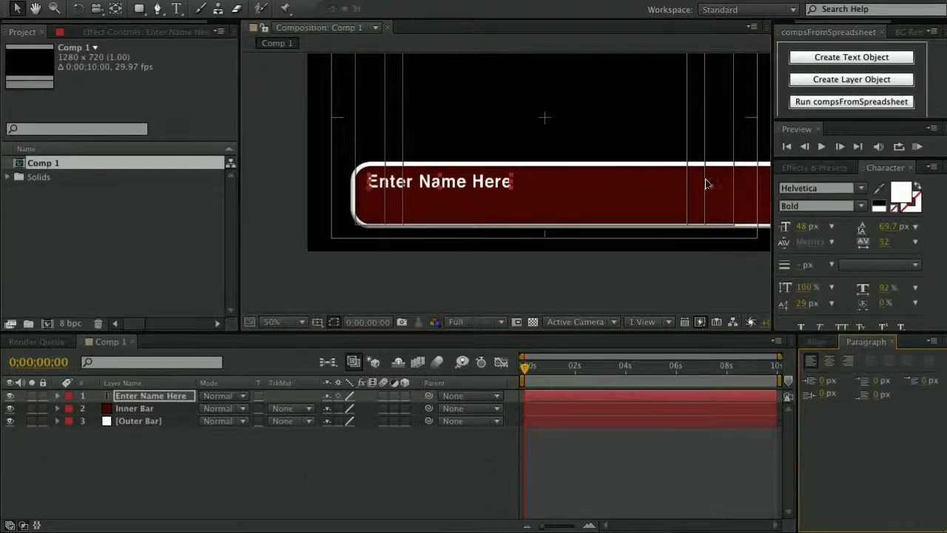
left_click_drag(375, 189, 375, 201)
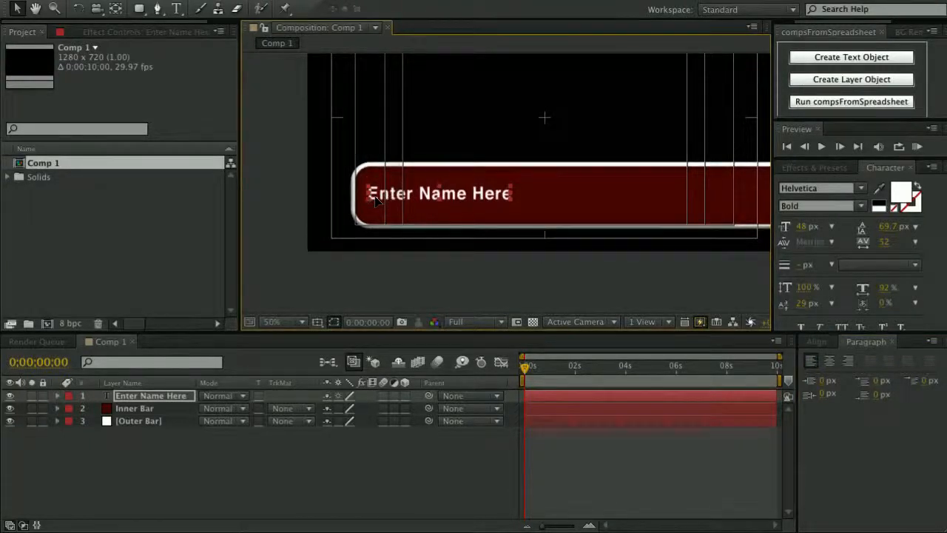
left_click_drag(801, 230, 838, 224)
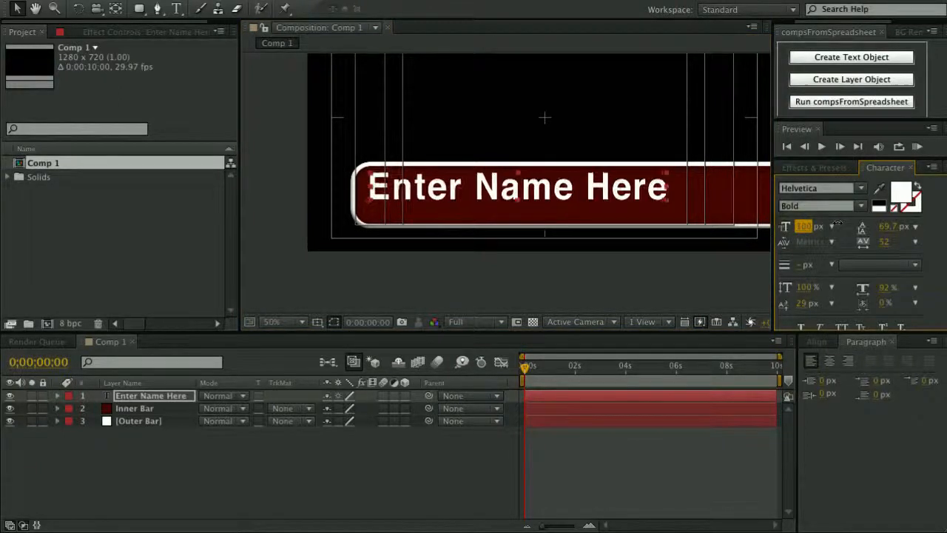
left_click(157, 396)
Duplicate the name text, shrink the copy to 51 px, and position it beneath the name.
key("ctrl+d")
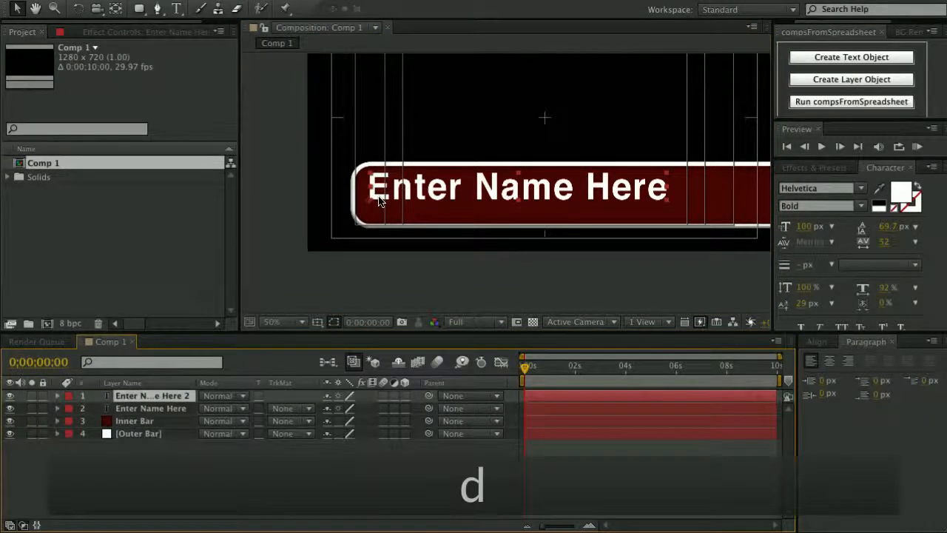
key("Down")
key("Down")
key("Down")
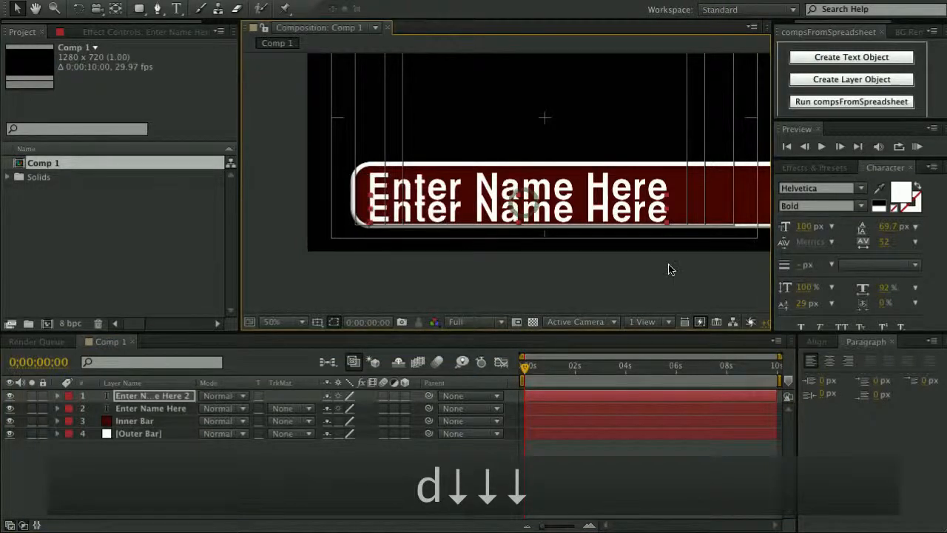
left_click_drag(803, 229, 782, 235)
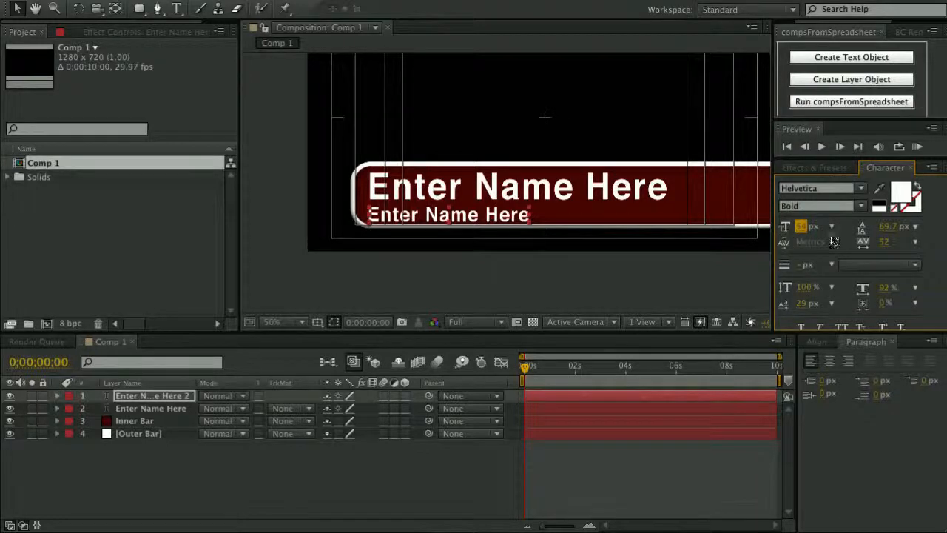
left_click_drag(798, 234, 794, 230)
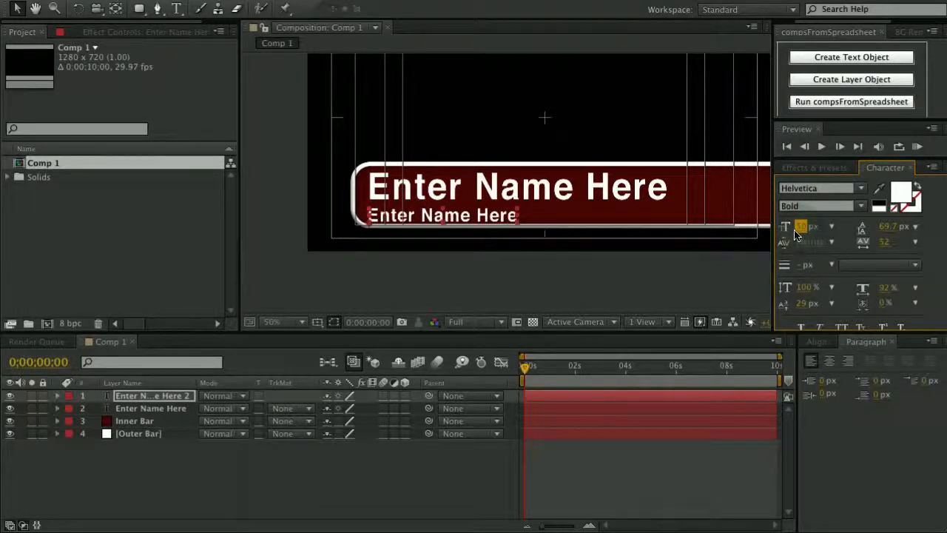
key("Up")
key("Up")
key("Down")
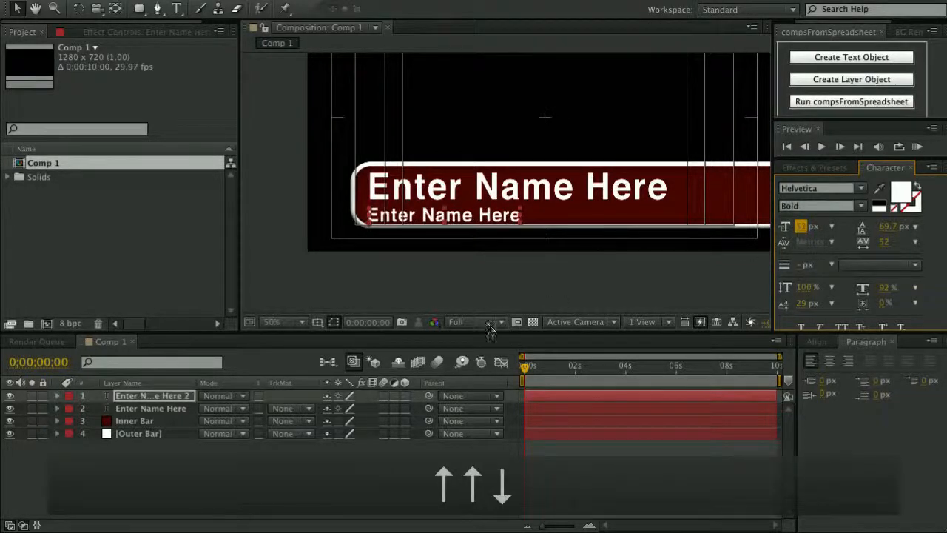
left_click(172, 397)
key("Up")
key("Up")
key("Up")
key("Up")
key("Up")
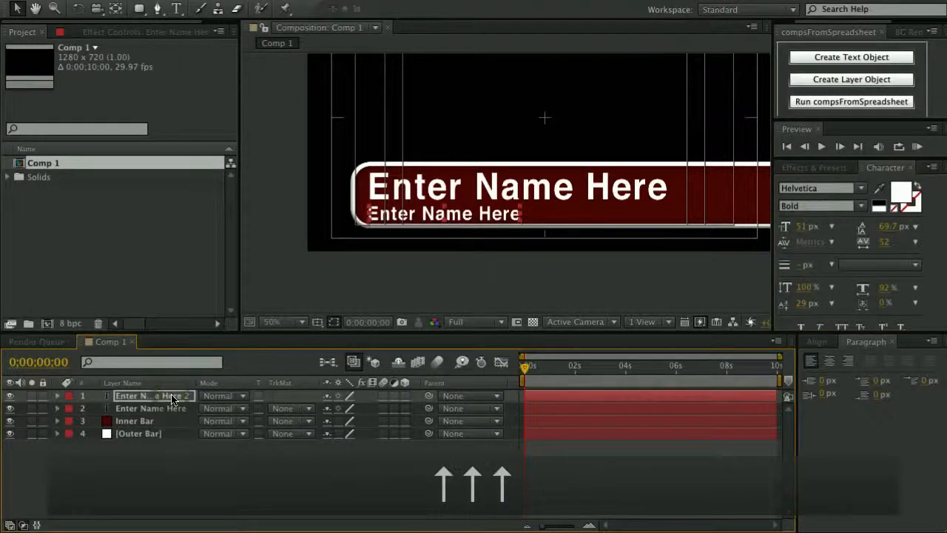
key("Right")
key("Right")
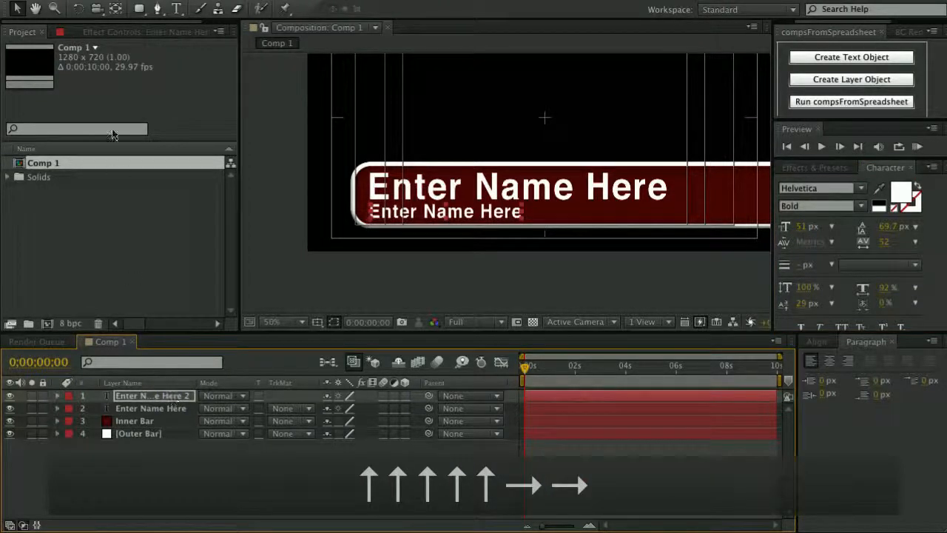
Change the duplicate's text to 'Enter Title Here'.
left_click(176, 9)
left_click(467, 213)
key("Right")
key("BackSpace")
key("BackSpace")
key("BackSpace")
key("BackSpace")
type("Title")
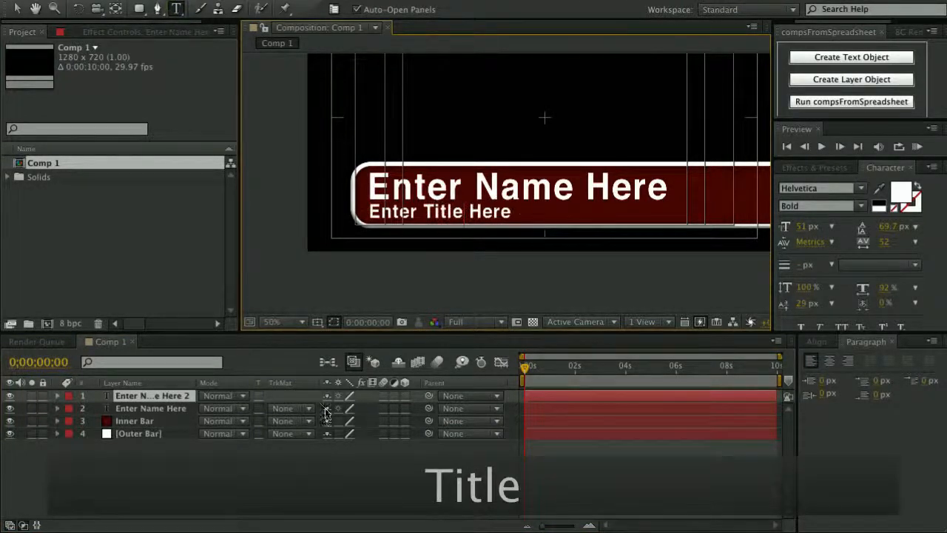
left_click(127, 396)
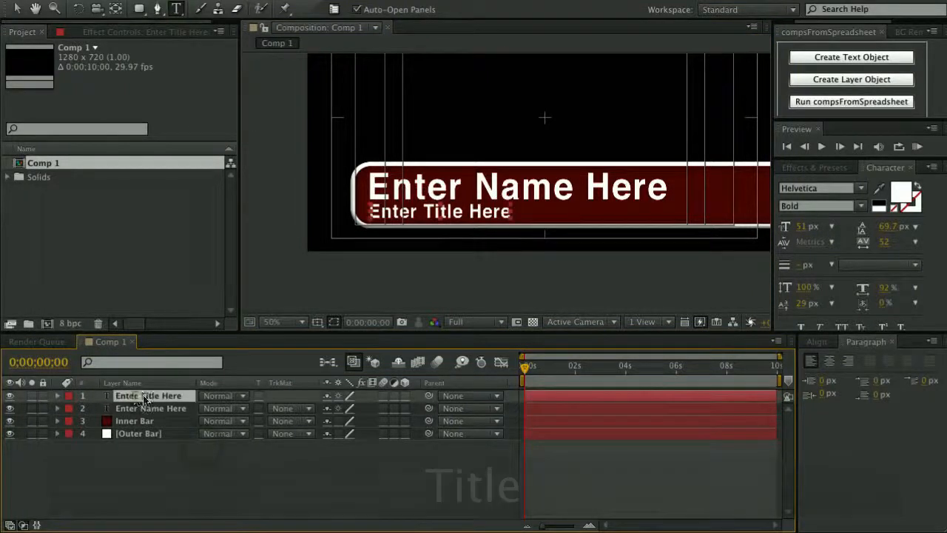
left_click(19, 11)
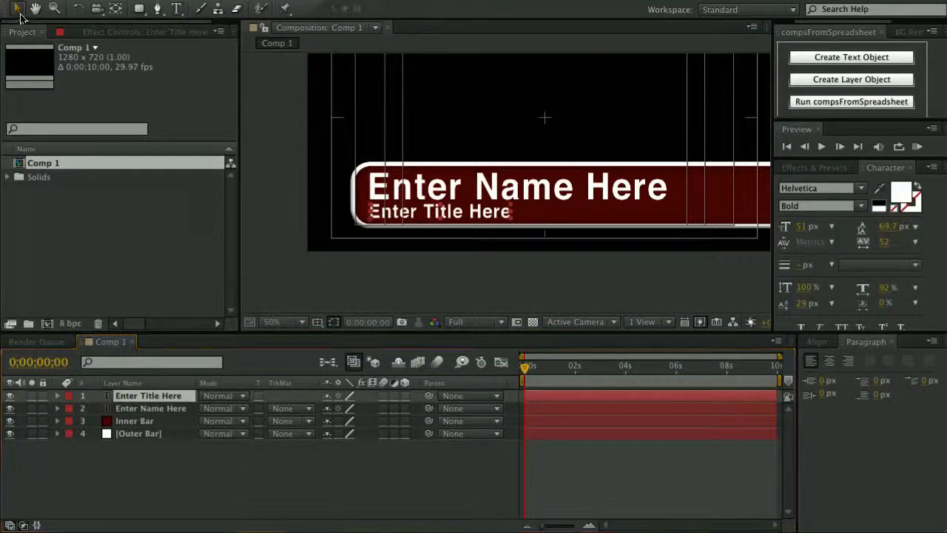
left_click(152, 421)
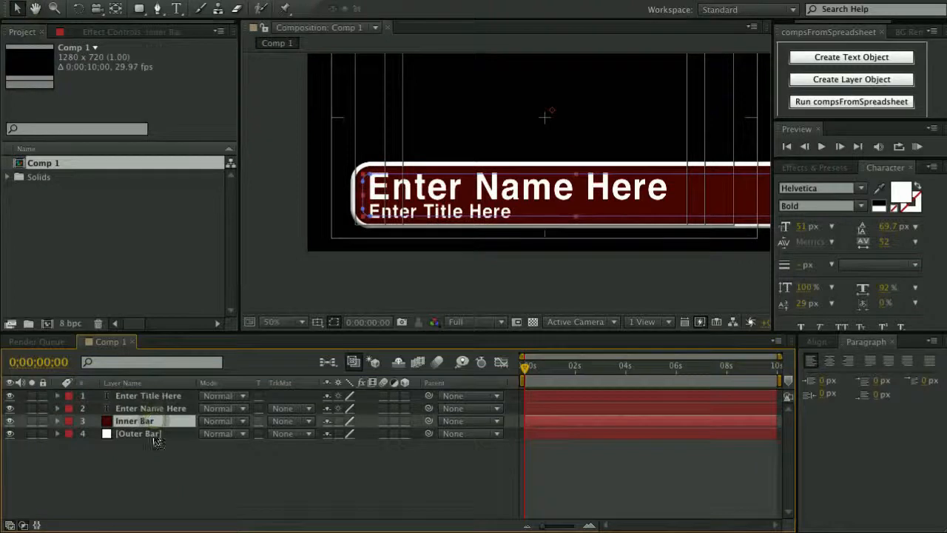
Create a new white solid layer named BG.
left_click(147, 467)
scroll(499, 222, "down", 2)
scroll(554, 160, "up", 2)
scroll(528, 195, "down", 4)
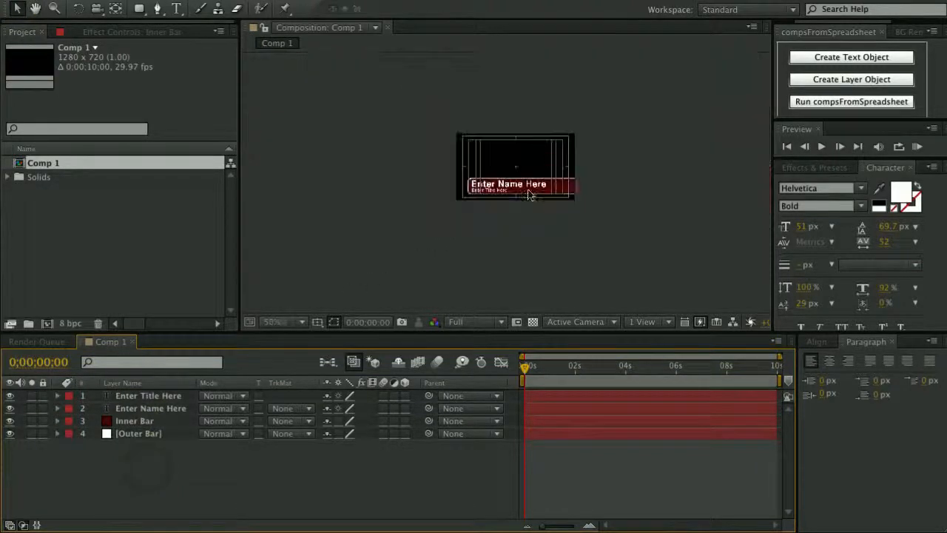
right_click(247, 473)
mouse_move(277, 481)
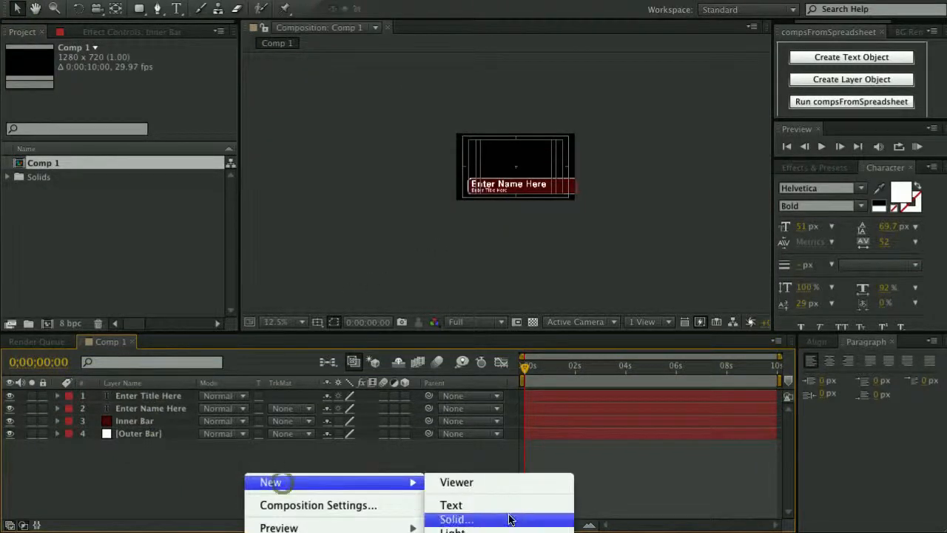
left_click(454, 515)
left_click(502, 316)
left_click(564, 300)
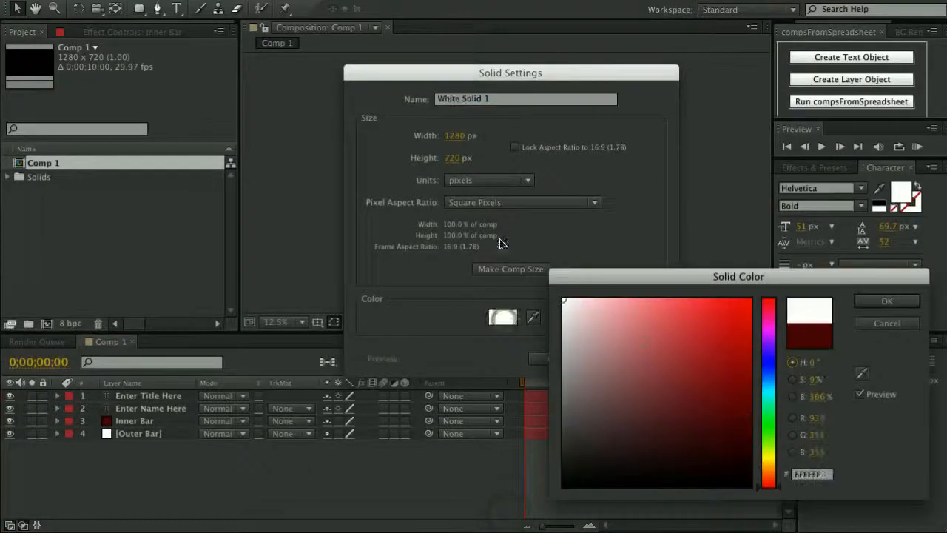
left_click(885, 302)
left_click(521, 103)
type("BG")
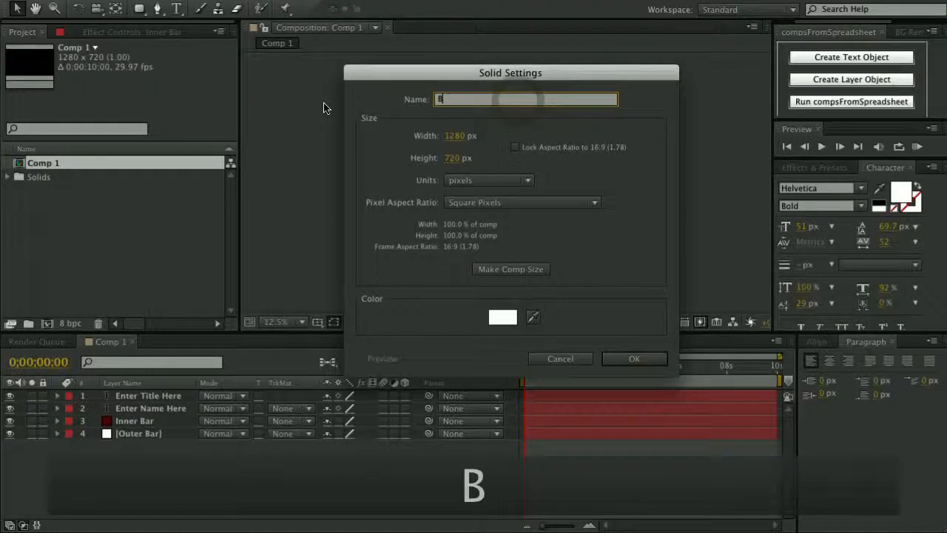
key("Return")
Move the BG layer to the bottom of the layer stack and zoom in on the bar.
scroll(511, 173, "up", 1)
scroll(512, 169, "up", 4)
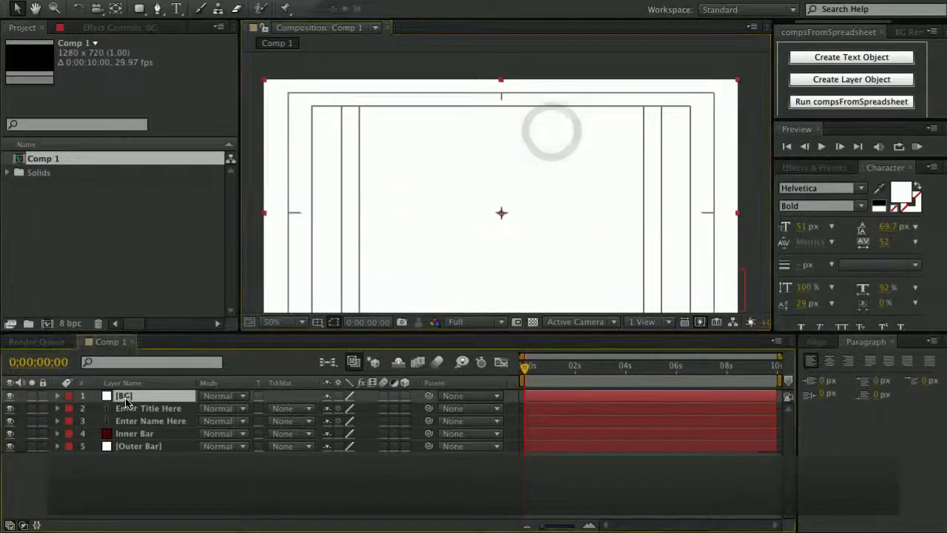
left_click_drag(112, 396, 119, 452)
key("space")
left_click_drag(426, 284, 457, 191)
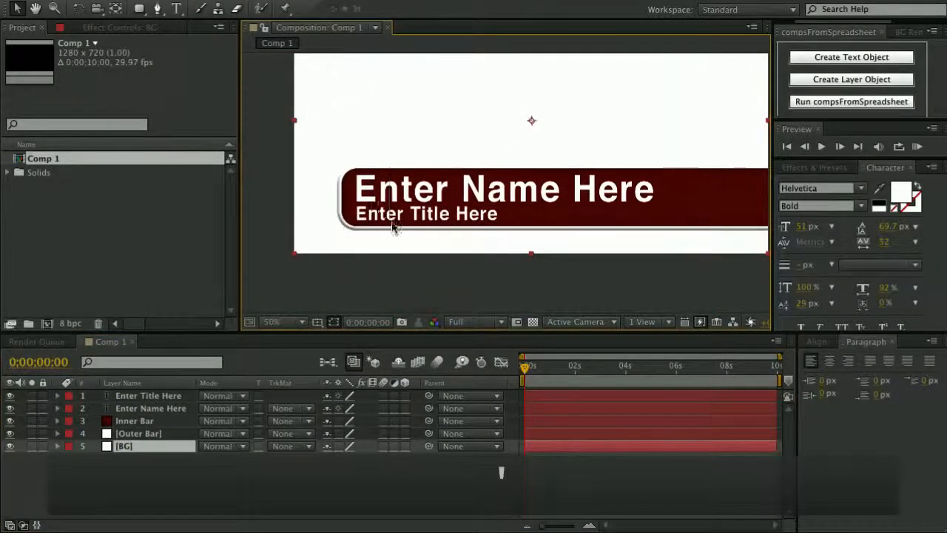
key("period")
key("space")
left_click_drag(300, 239, 516, 219)
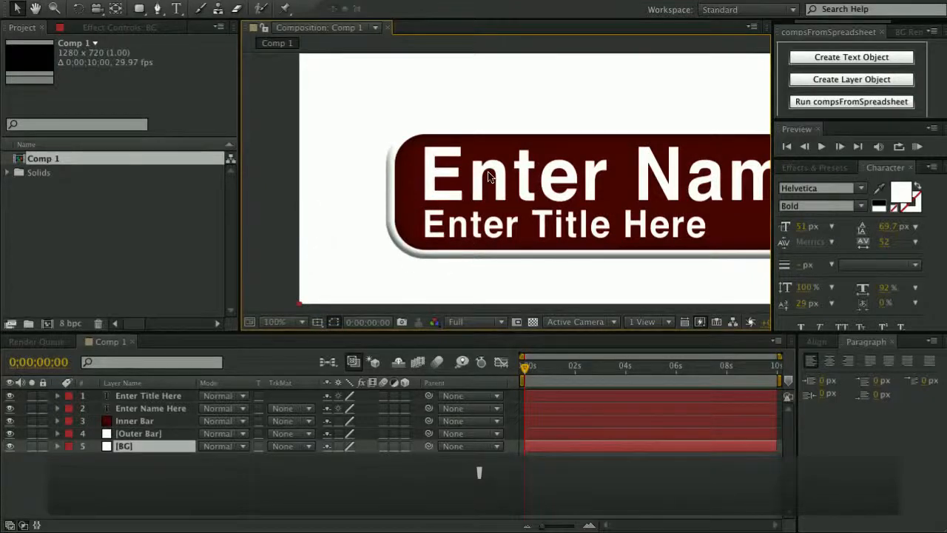
Add a Drop Shadow layer style to the Outer Bar layer.
double_click(137, 435)
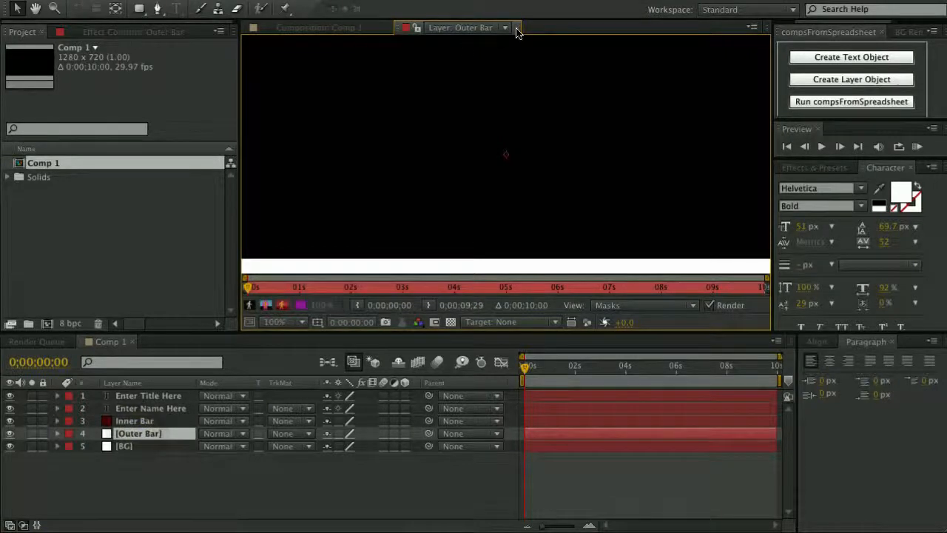
left_click(517, 28)
right_click(152, 437)
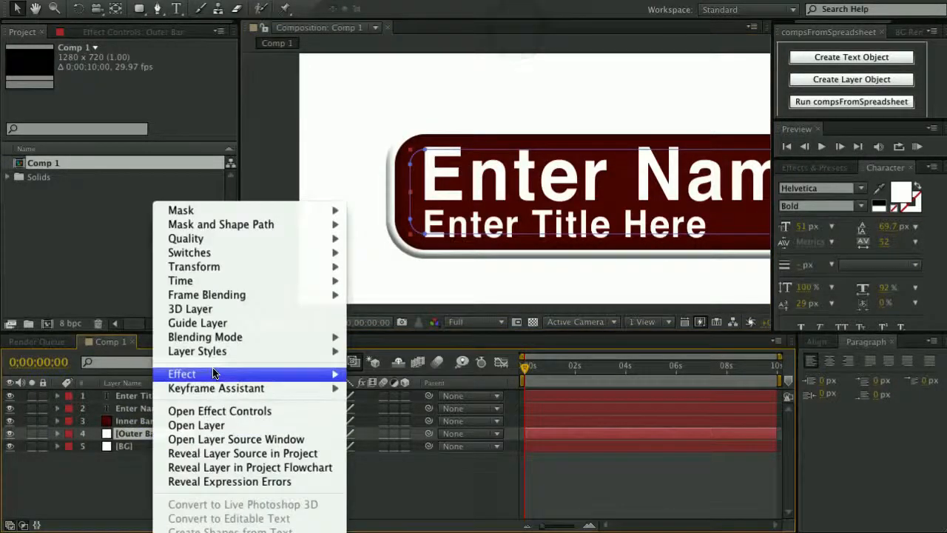
mouse_move(229, 350)
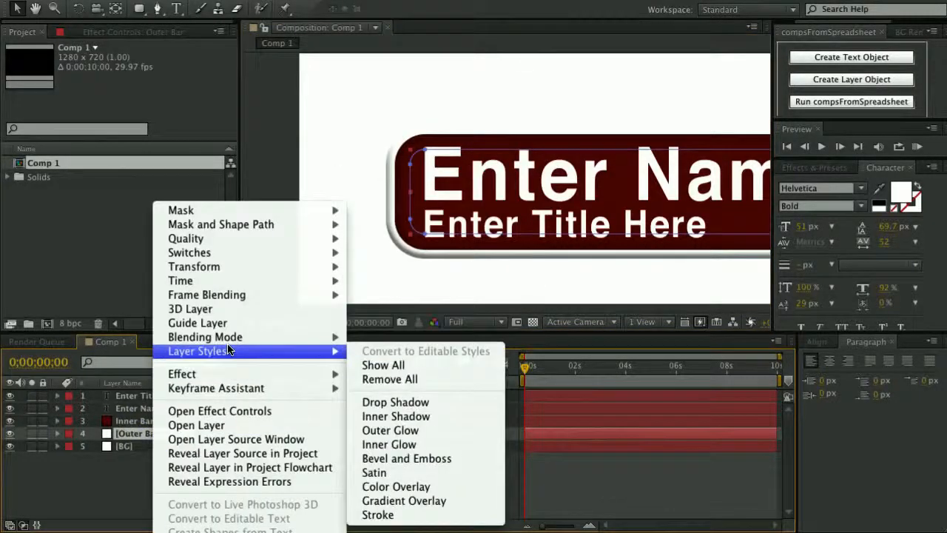
left_click(382, 404)
scroll(206, 449, "down", 1)
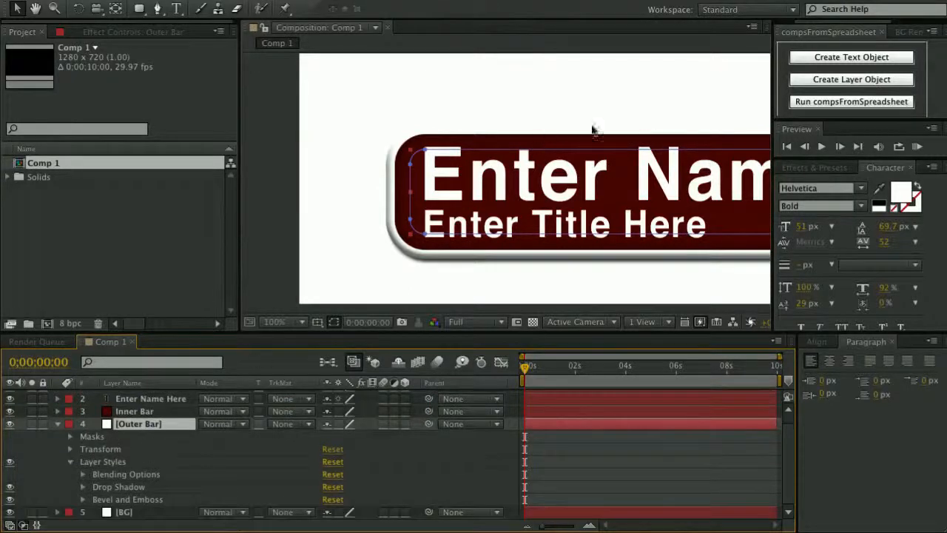
left_click(83, 486)
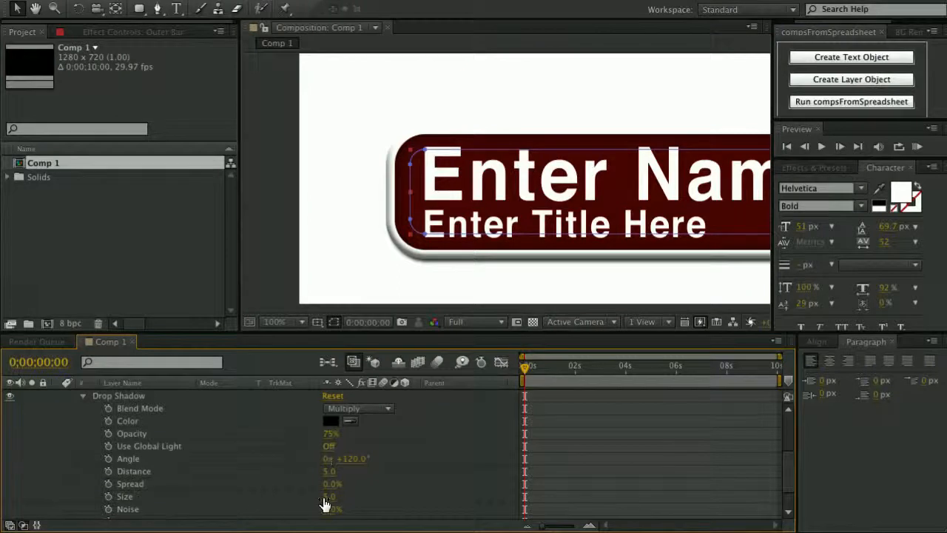
Set the drop shadow to distance 0.0, size 28.0 and 50% opacity.
left_click_drag(328, 477, 321, 477)
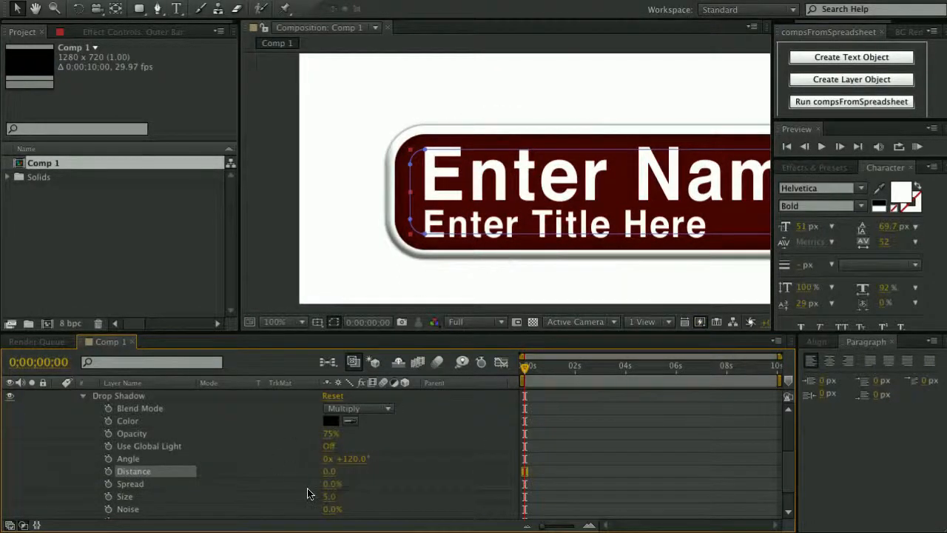
left_click_drag(327, 503, 344, 494)
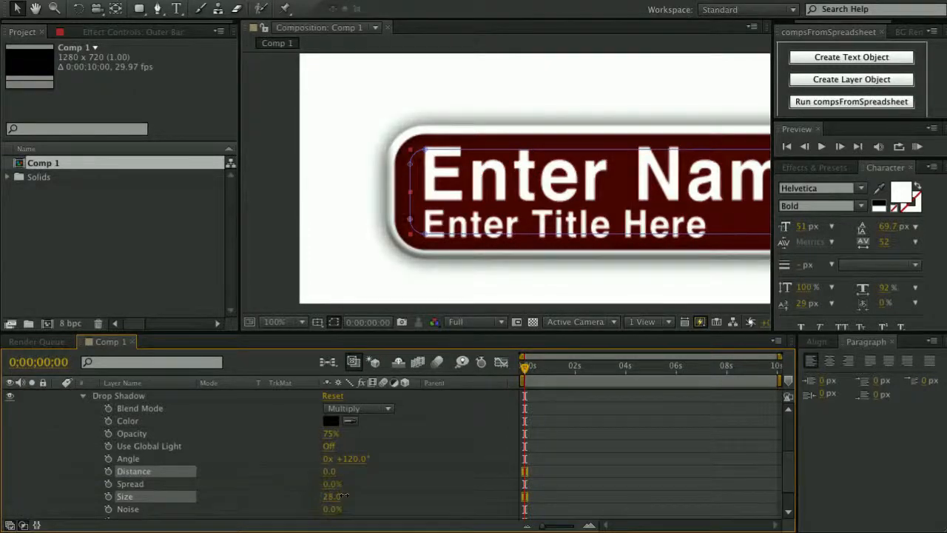
left_click(328, 433)
type("50")
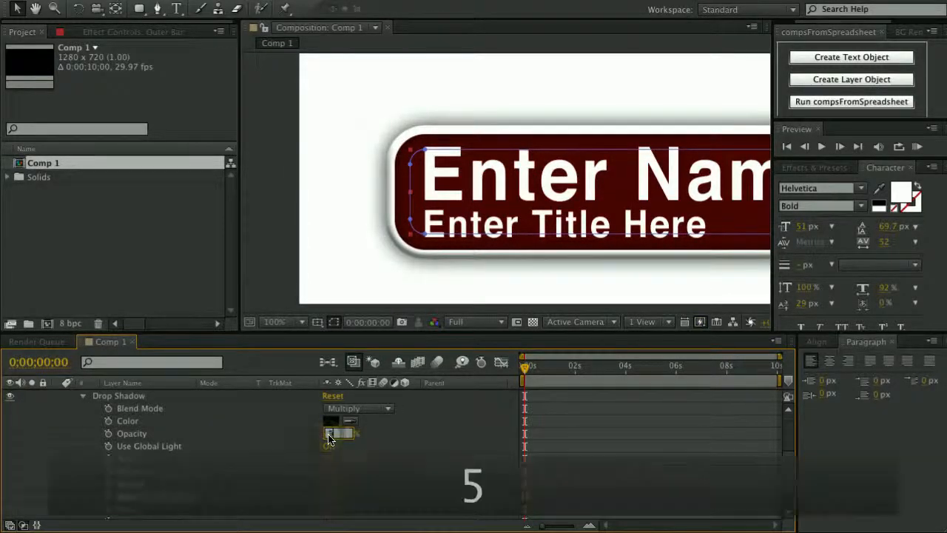
key("Return")
Hide the bar's mask outlines and frame the whole lower third in view.
scroll(540, 85, "down", 1)
left_click_drag(615, 130, 512, 160)
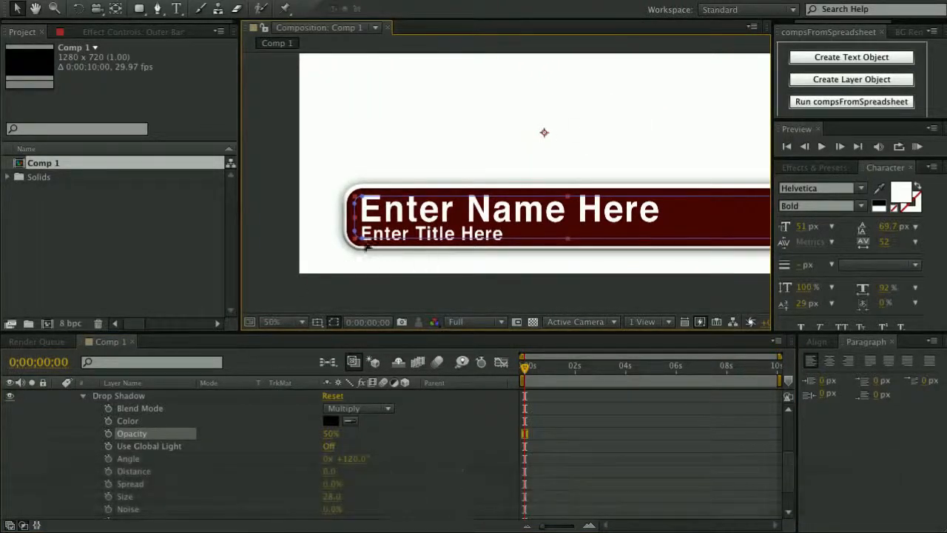
left_click(334, 323)
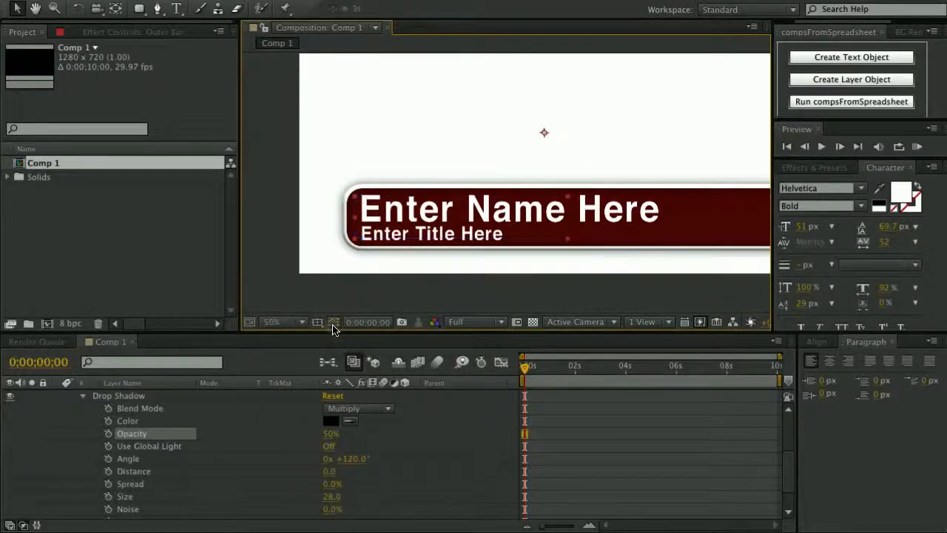
left_click(473, 440)
key("space")
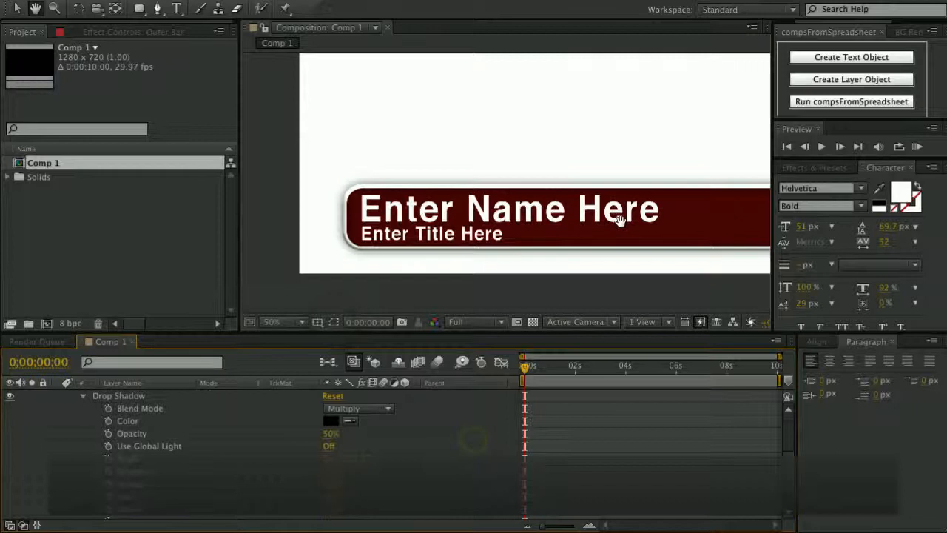
left_click_drag(620, 222, 575, 217)
Collapse the Outer Bar properties and zoom in on the name text.
scroll(118, 429, "up", 3)
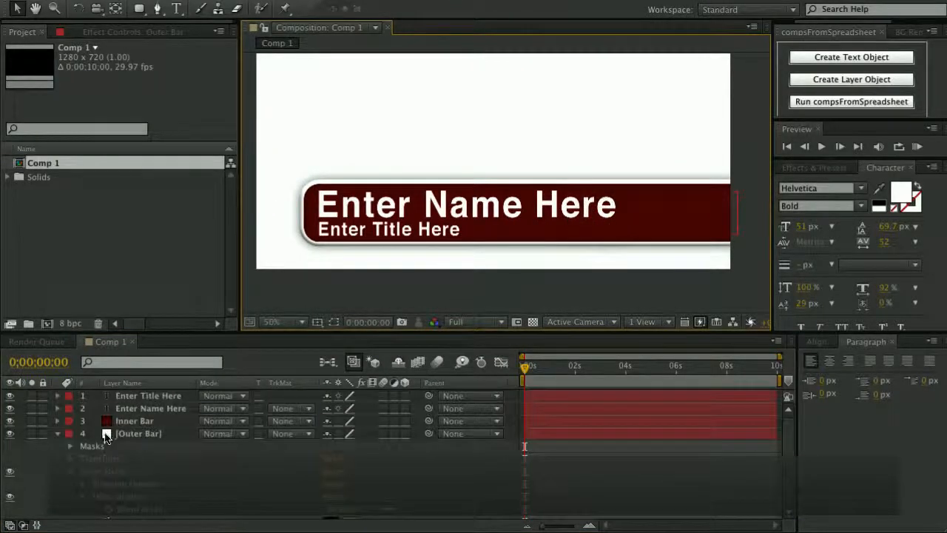
left_click(59, 434)
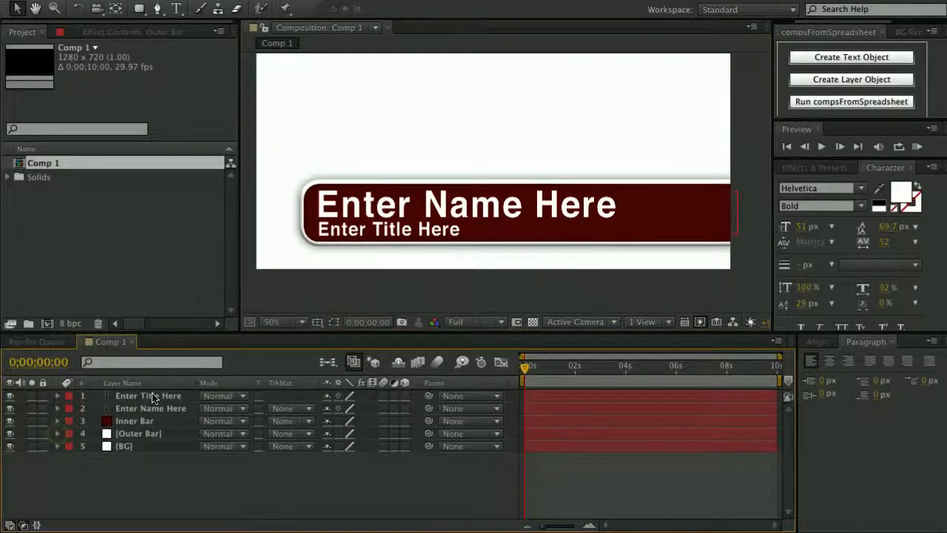
scroll(372, 265, "up", 1)
key("space")
left_click_drag(306, 215, 518, 203)
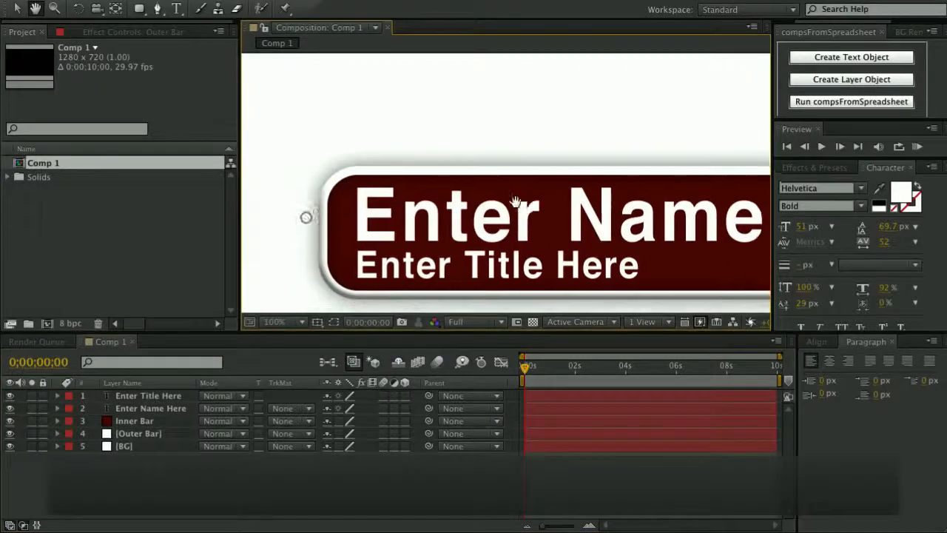
scroll(517, 203, "up", 1)
key("space")
left_click_drag(379, 259, 555, 193)
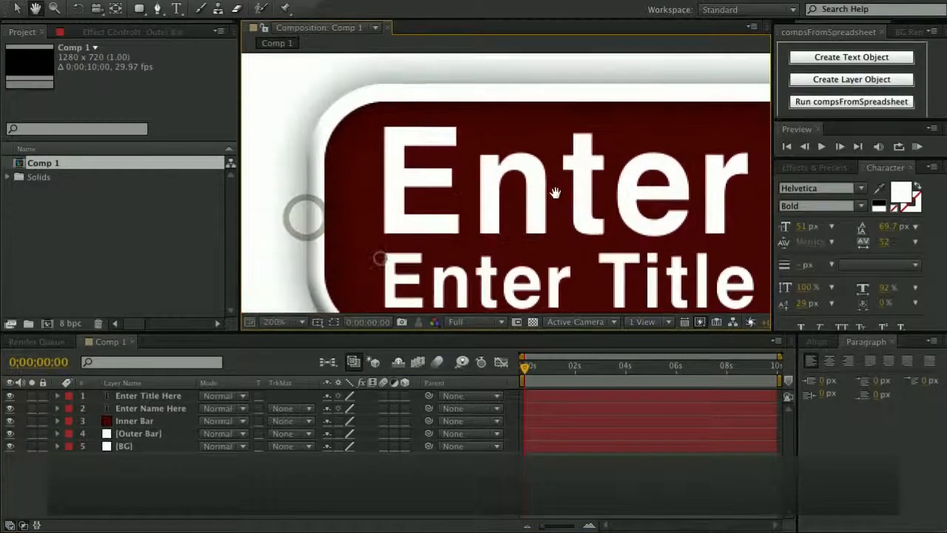
Add an Inner Shadow layer style to the Enter Name Here layer.
left_click(144, 410)
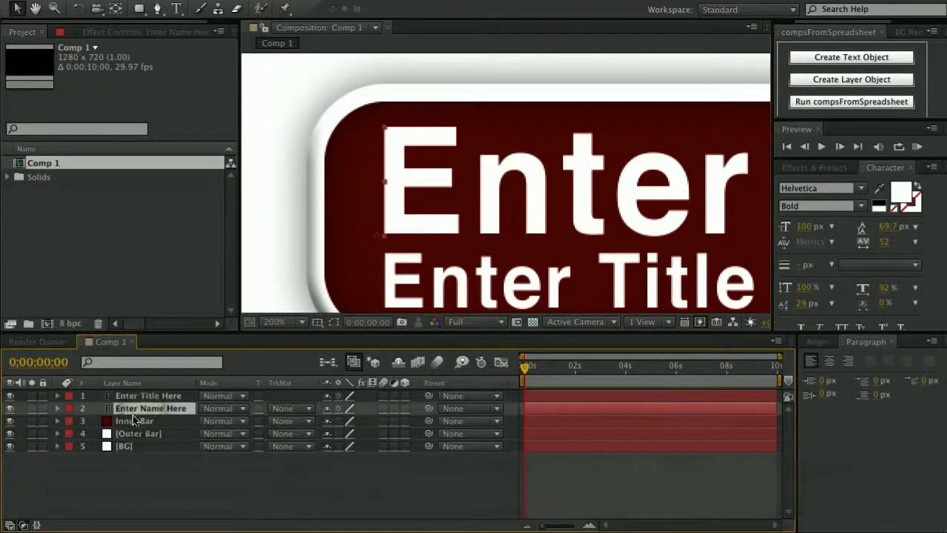
right_click(135, 408)
mouse_move(216, 352)
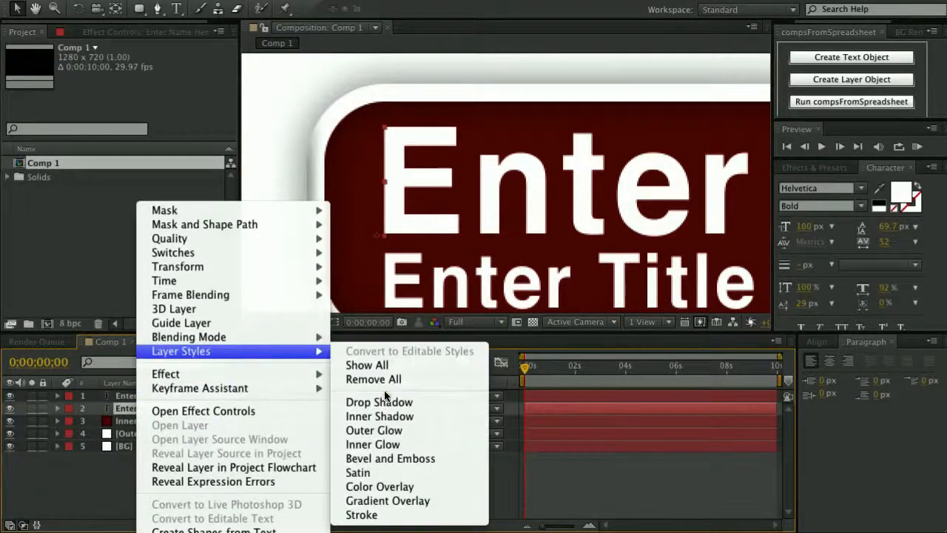
left_click(381, 417)
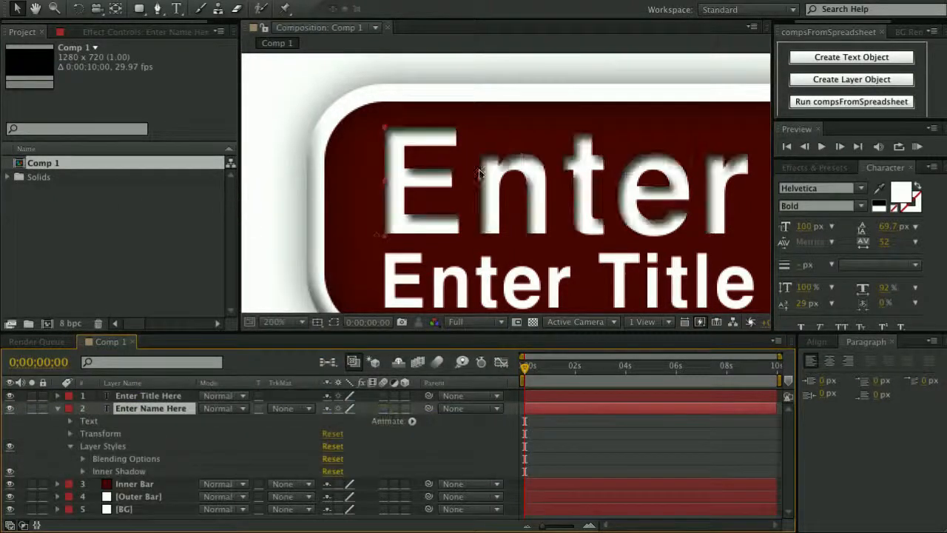
left_click(83, 471)
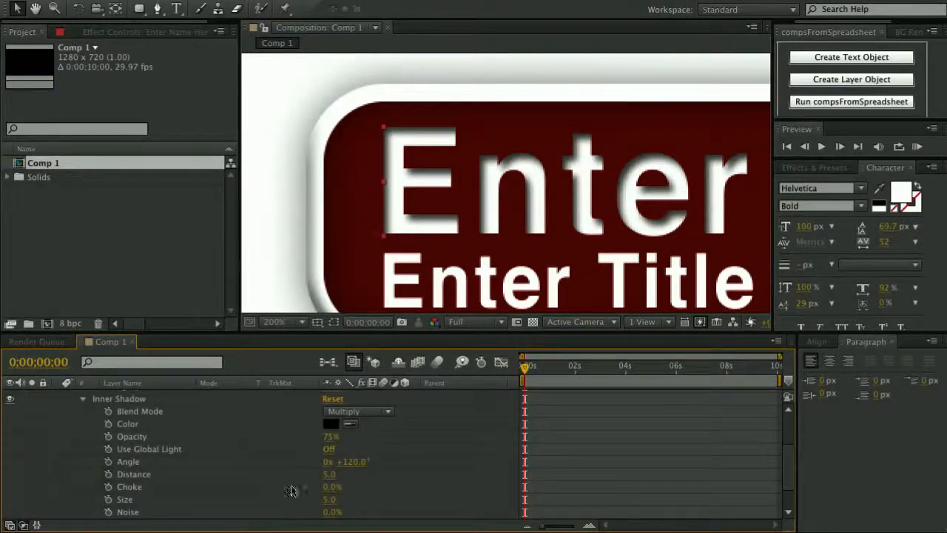
Set the inner shadow to distance 3.0, size 6.0 and 50% opacity.
left_click_drag(326, 477, 325, 477)
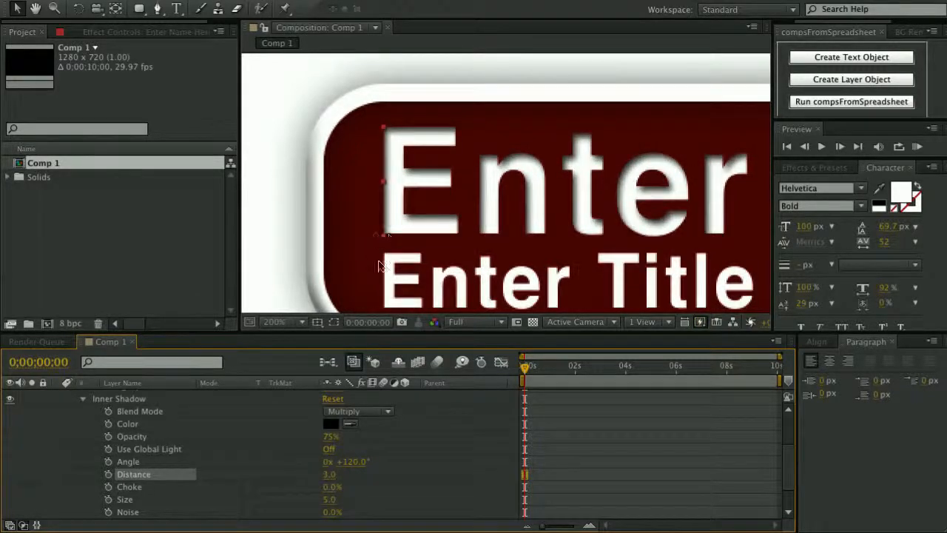
left_click_drag(330, 503, 332, 500)
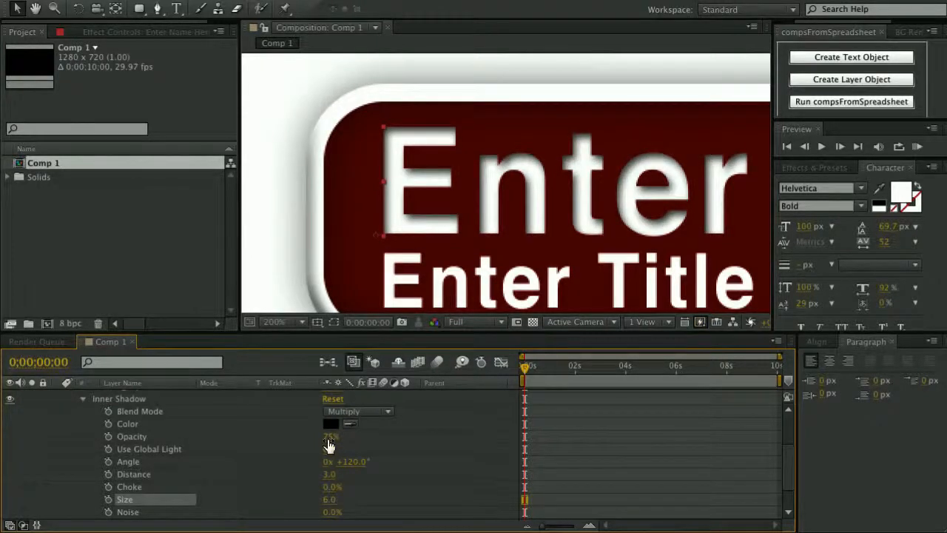
type("50")
key("Return")
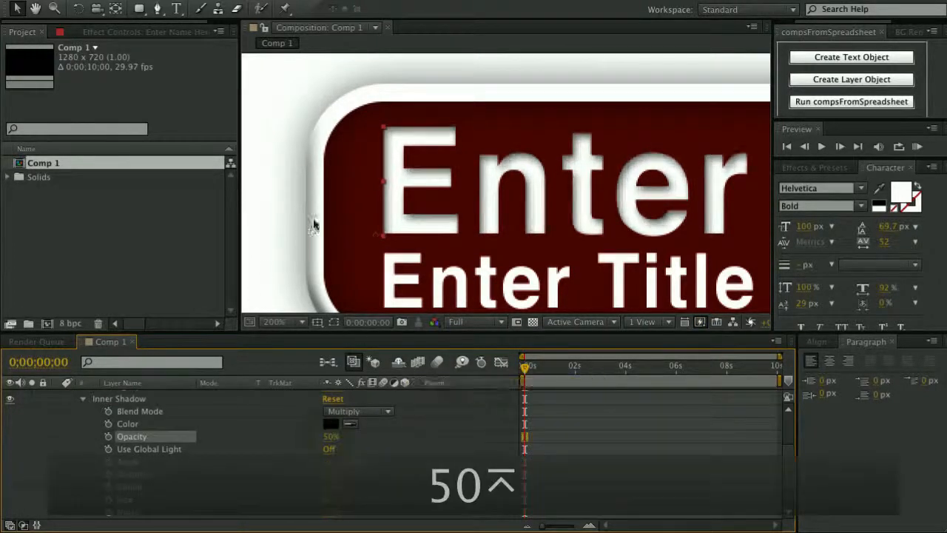
scroll(317, 222, "down", 2)
scroll(96, 419, "up", 2)
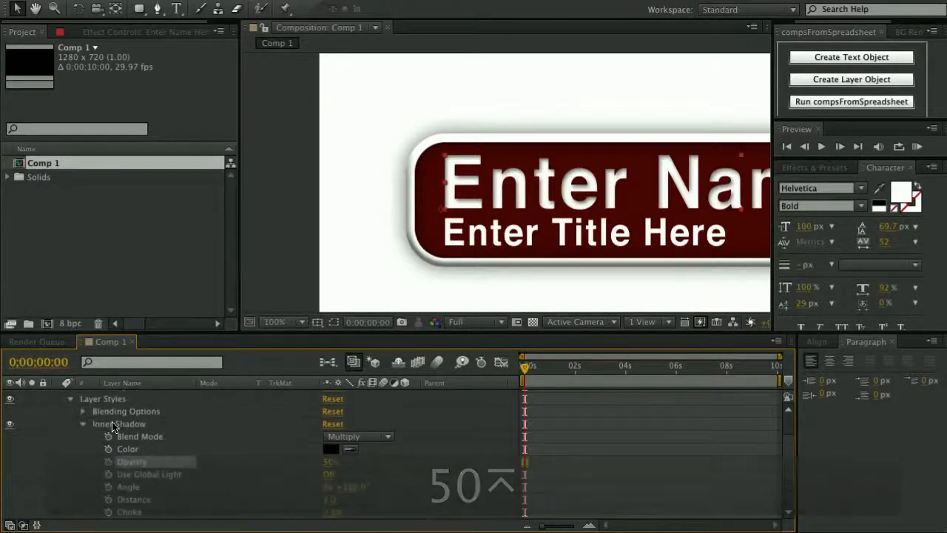
Copy the name text's Inner Shadow style and paste it onto the Enter Title Here layer.
left_click(113, 424)
key("super+c")
scroll(76, 420, "up", 2)
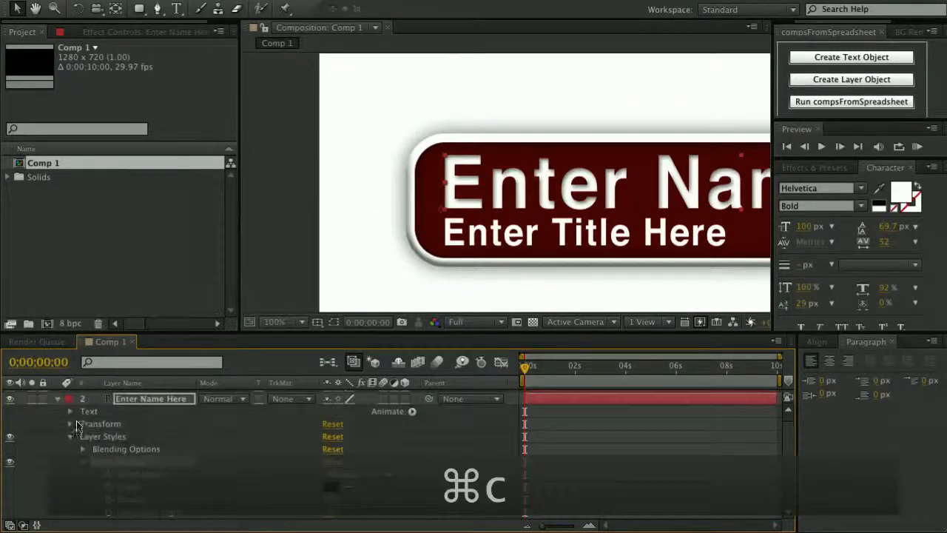
left_click(59, 398)
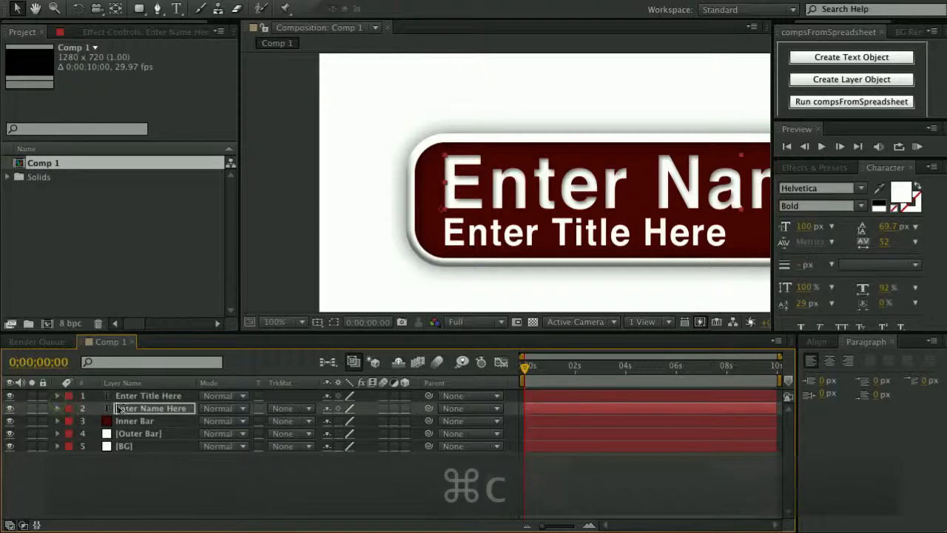
left_click(138, 397)
key("super+v")
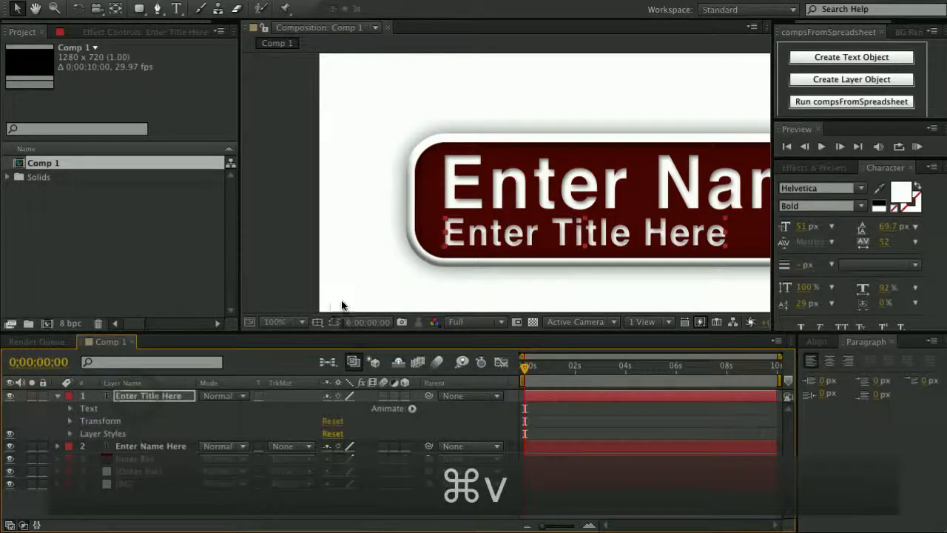
scroll(599, 216, "down", 2)
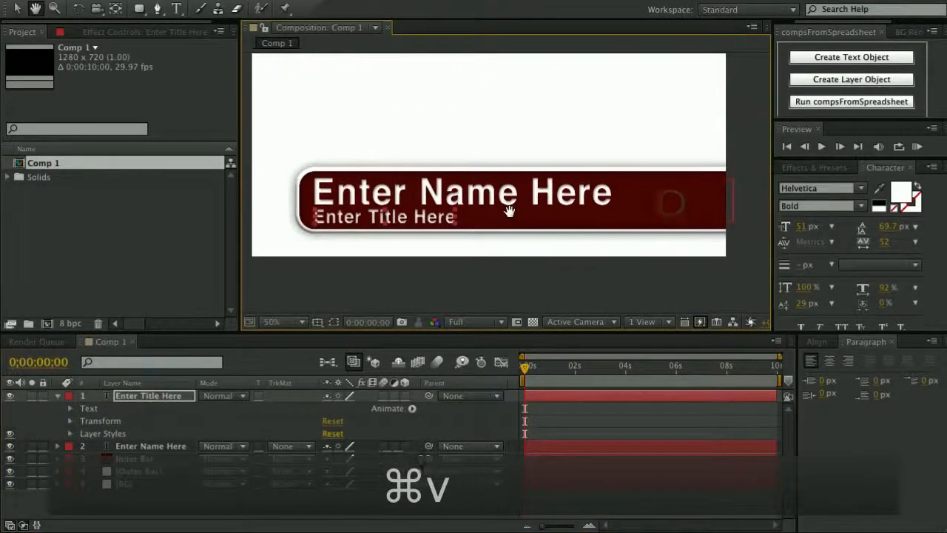
scroll(503, 226, "down", 2)
scroll(507, 220, "up", 2)
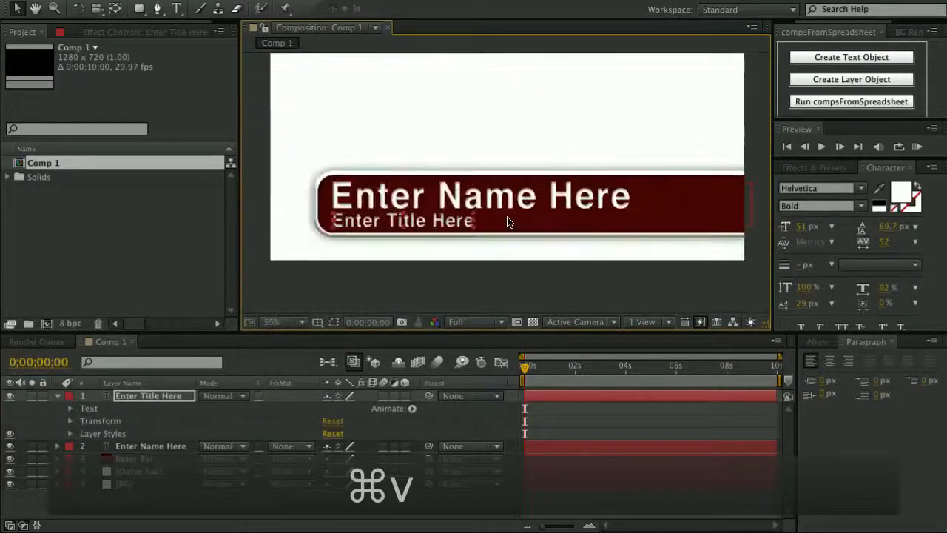
left_click_drag(554, 137, 554, 174)
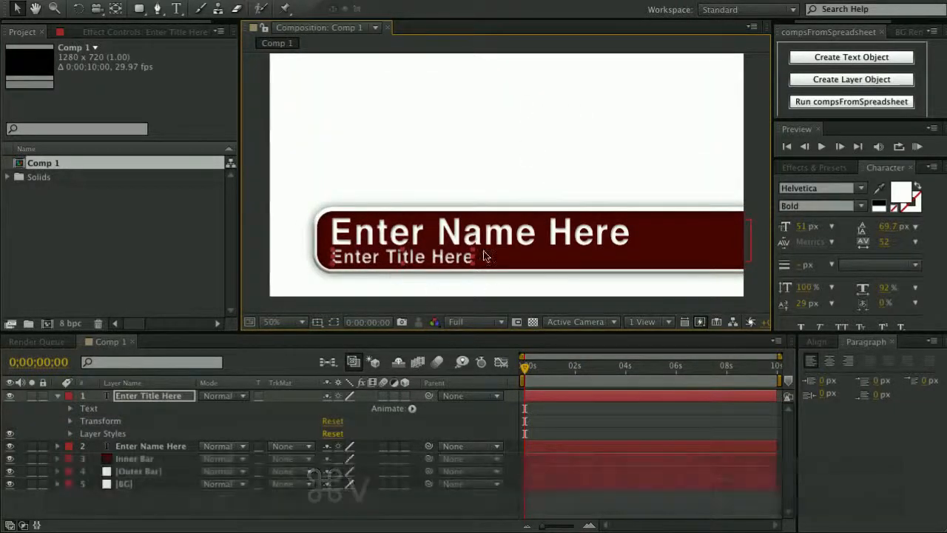
Parent Enter Title Here, Enter Name Here and Inner Bar to Outer Bar, then play back to check.
left_click(58, 396)
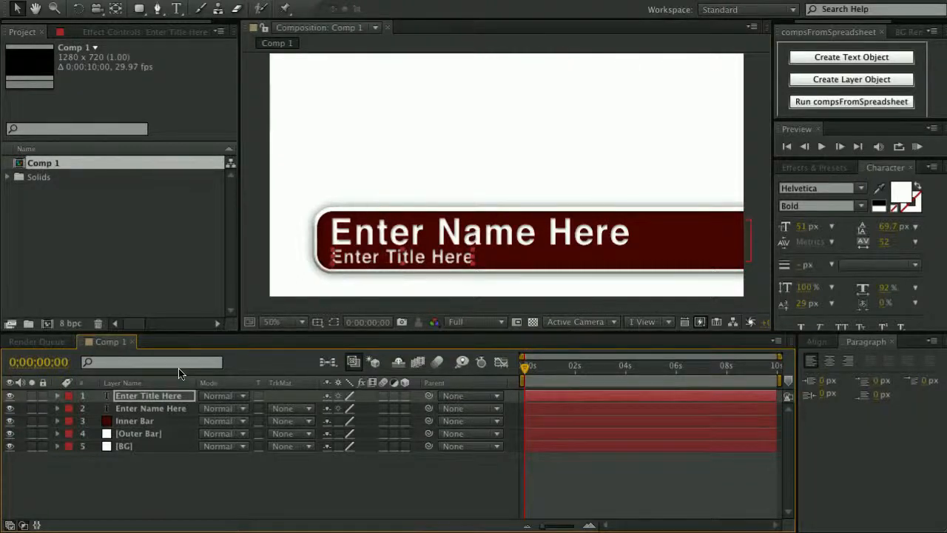
left_click(138, 395)
left_click(137, 421, "shift")
left_click_drag(429, 422, 159, 439)
left_click(163, 461)
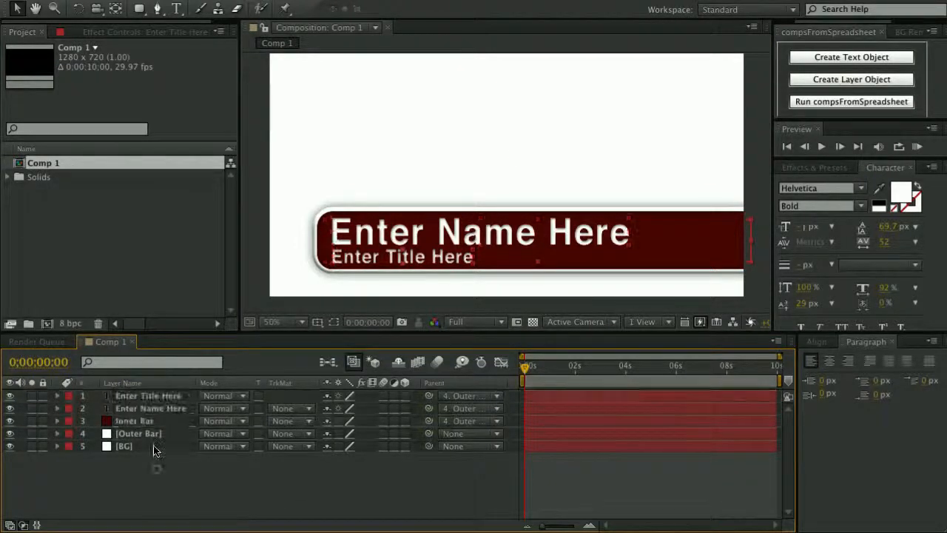
left_click(154, 434)
key("space")
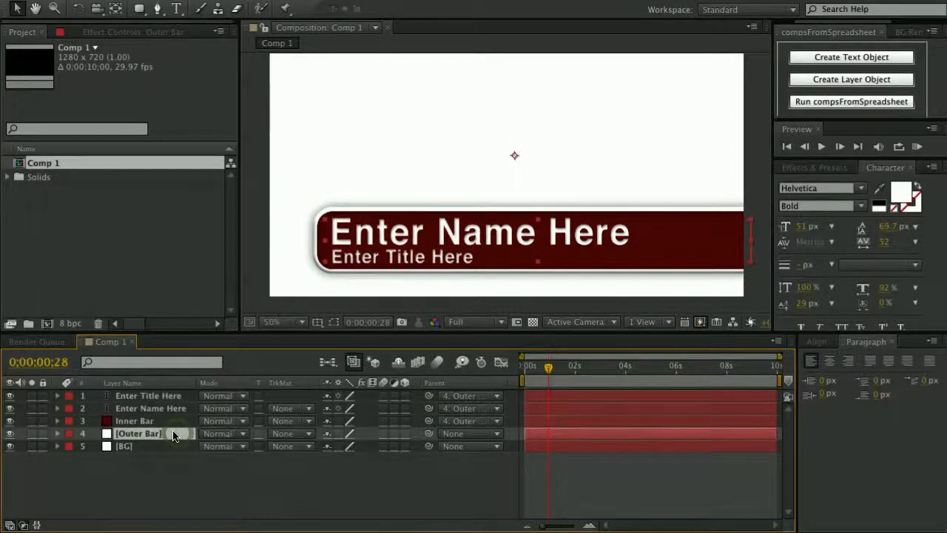
Keyframe Outer Bar's Position with the bar starting off the right edge at frame 0.
key("p")
left_click(96, 446)
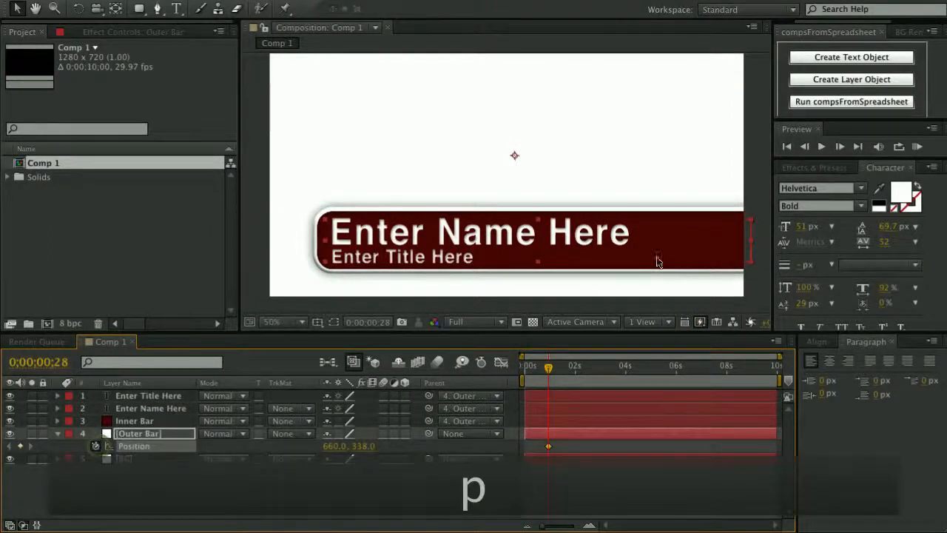
key("Home")
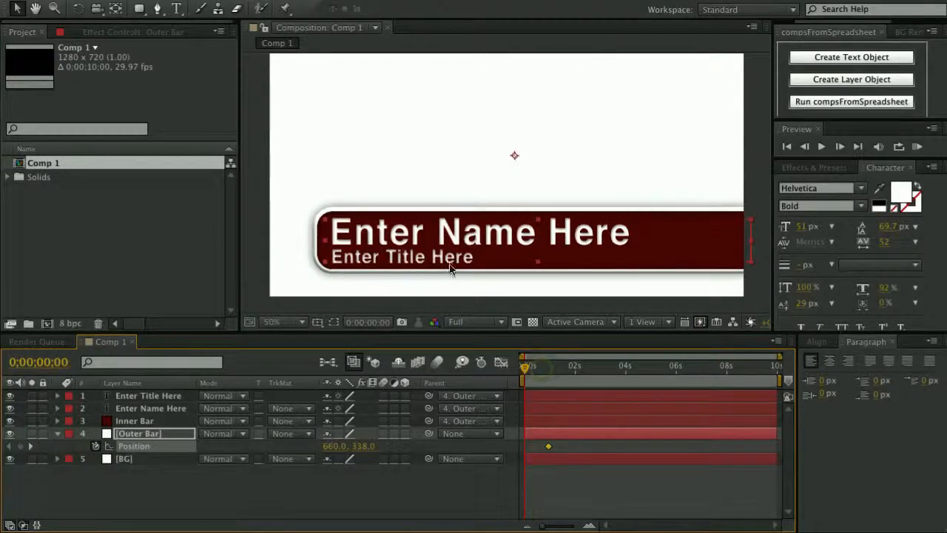
left_click_drag(477, 260, 911, 260)
left_click_drag(524, 367, 544, 368)
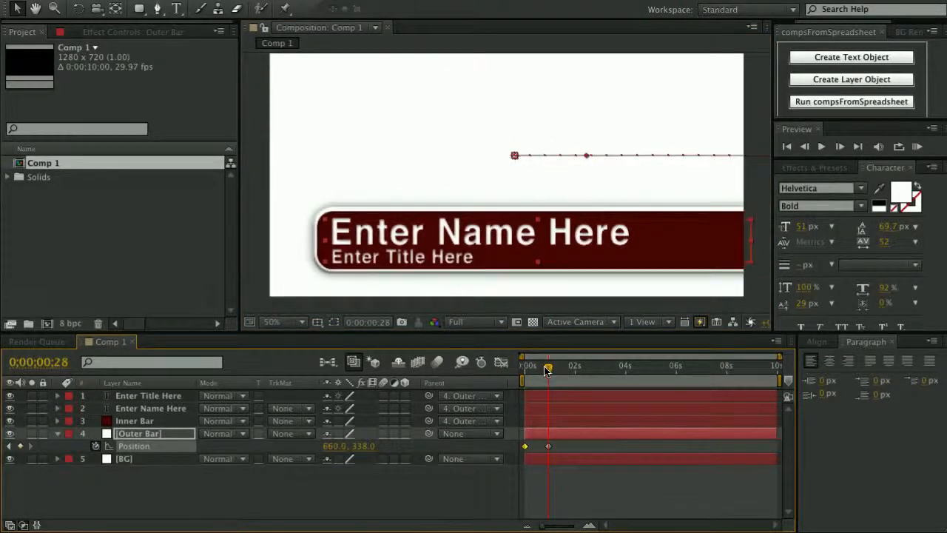
left_click_drag(543, 527, 568, 528)
Add an overshoot keyframe three frames later, pushing the bar past its resting spot.
key("Page_Down")
key("Page_Down")
key("Page_Down")
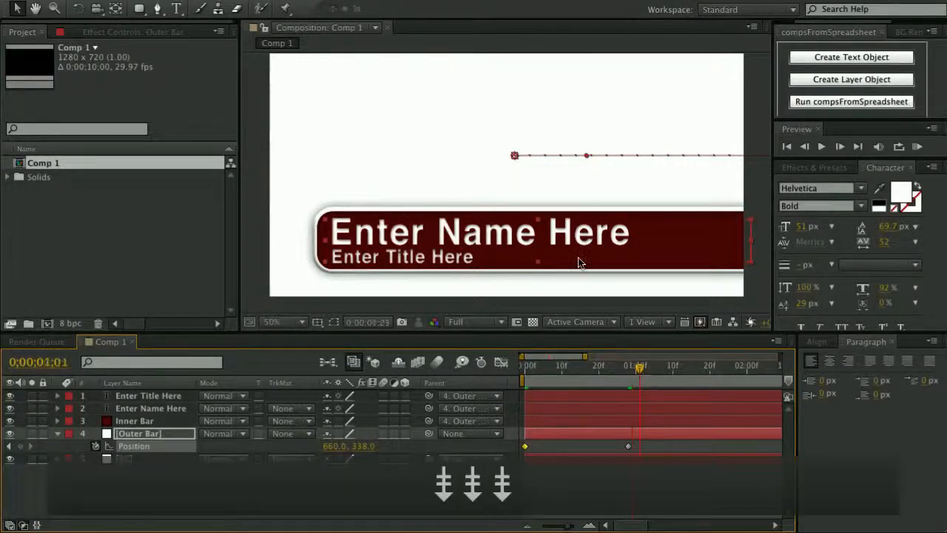
left_click_drag(575, 251, 569, 251)
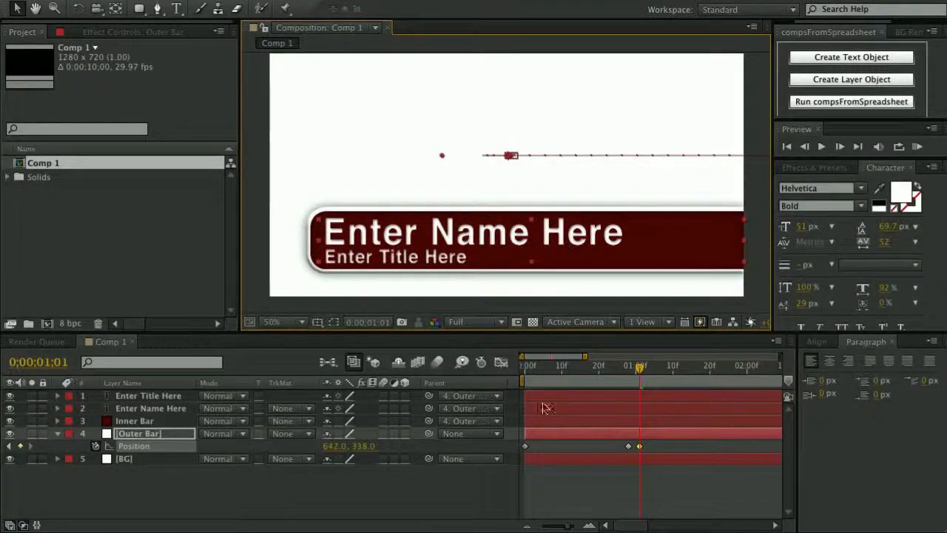
left_click_drag(641, 370, 629, 370)
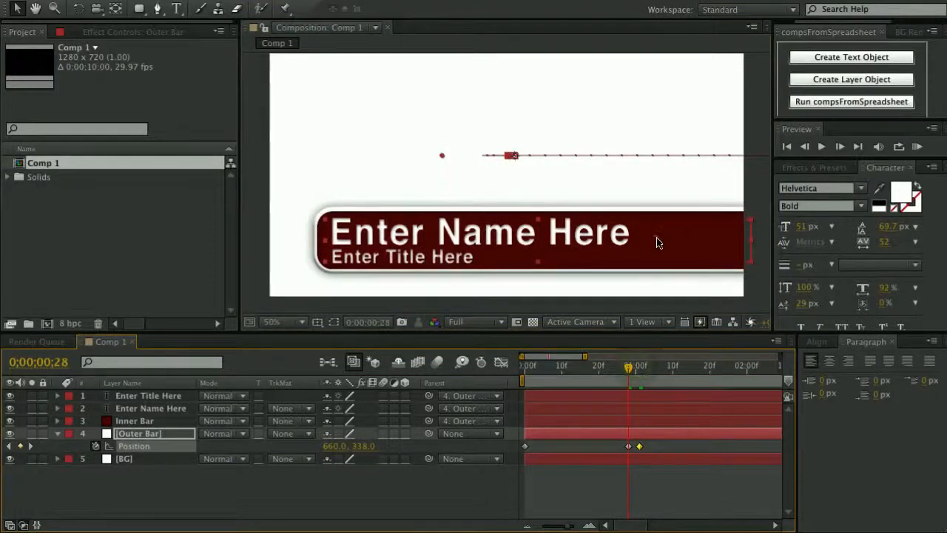
left_click_drag(660, 240, 668, 242)
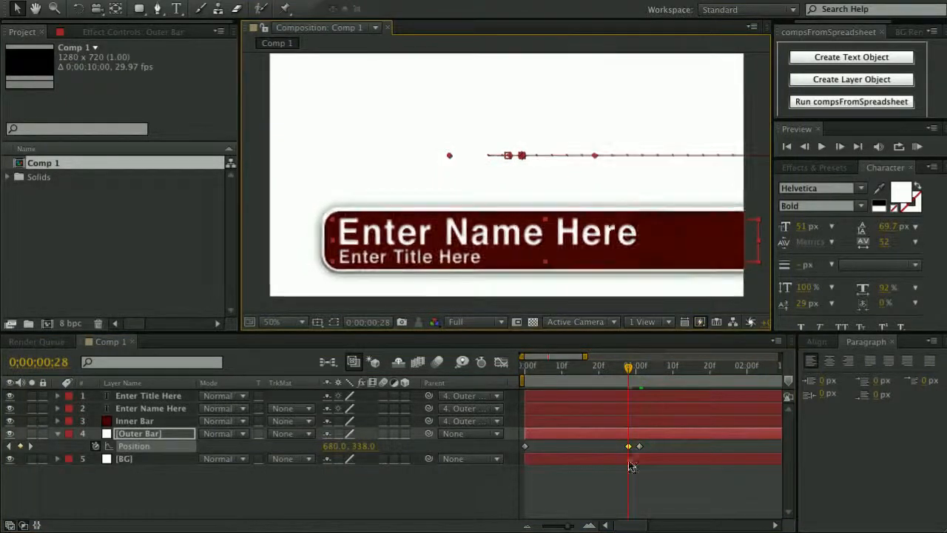
left_click_drag(634, 372, 641, 374)
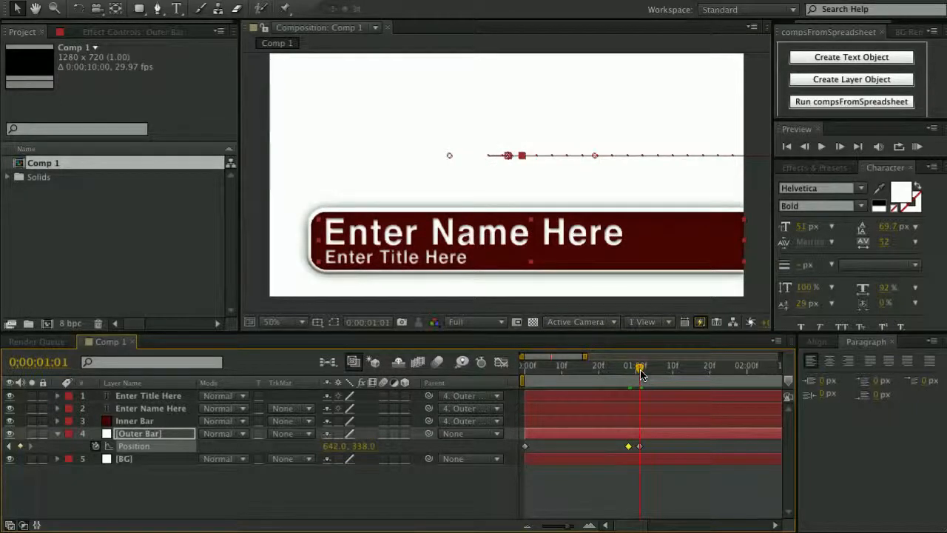
key("Page_Down")
key("Page_Down")
left_click_drag(632, 249, 688, 242)
Add smaller rebound keyframes so the bar settles at 660, 338.
key("Page_Down")
key("Page_Down")
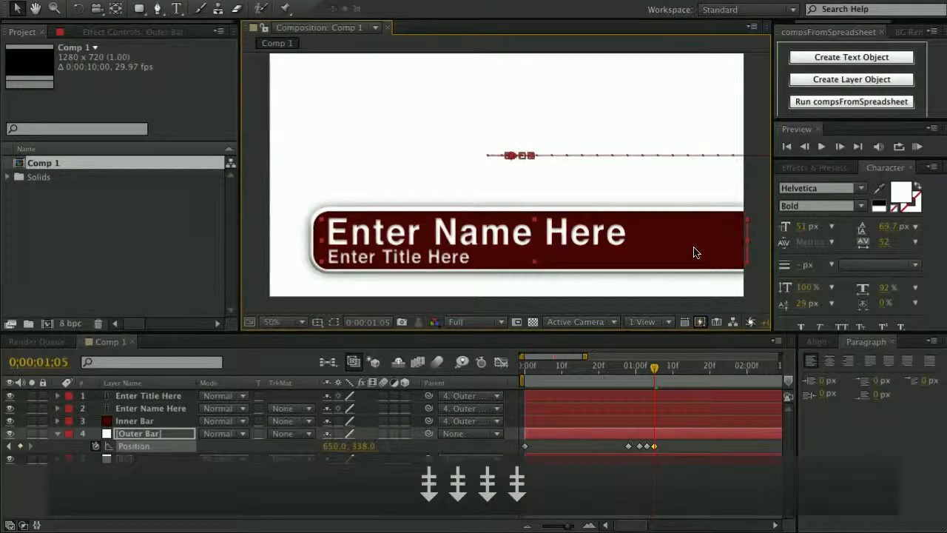
key("Page_Down")
key("Page_Down")
left_click_drag(702, 251, 713, 251)
left_click_drag(627, 448, 669, 447)
key("Page_Down")
key("Page_Down")
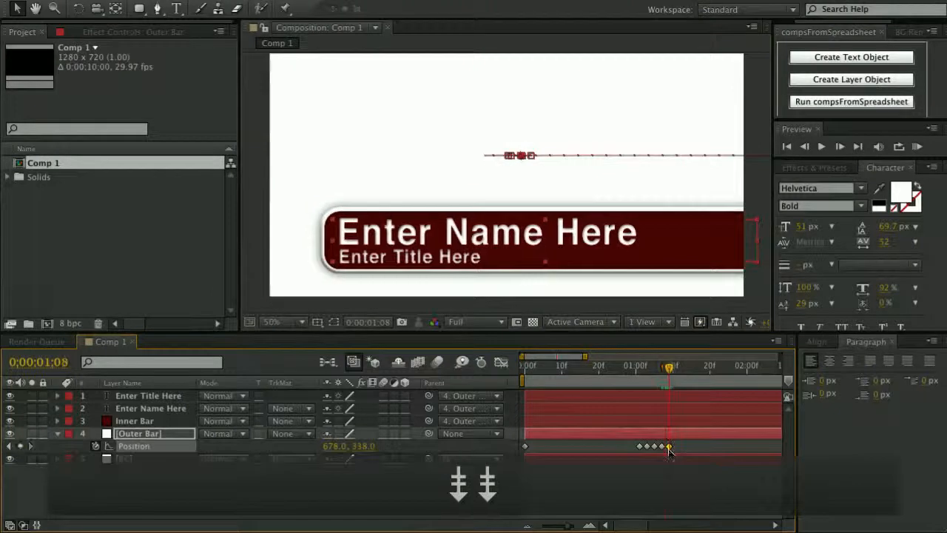
left_click_drag(724, 243, 717, 243)
left_click_drag(632, 370, 610, 369)
left_click(627, 445)
left_click_drag(627, 446, 525, 446)
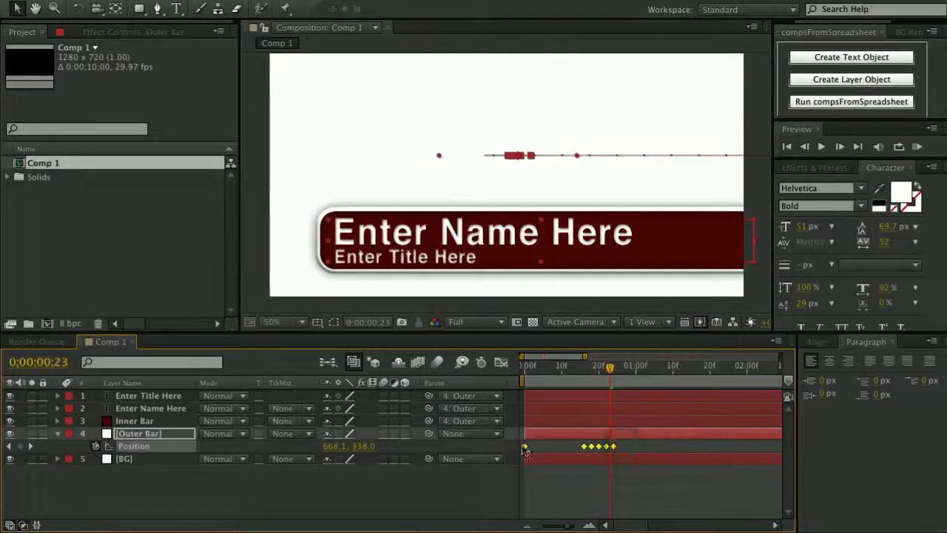
Apply Easy Ease to the Outer Bar's Position keyframes and preview the slide-in with the work area ending at frame 26.
right_click(524, 446)
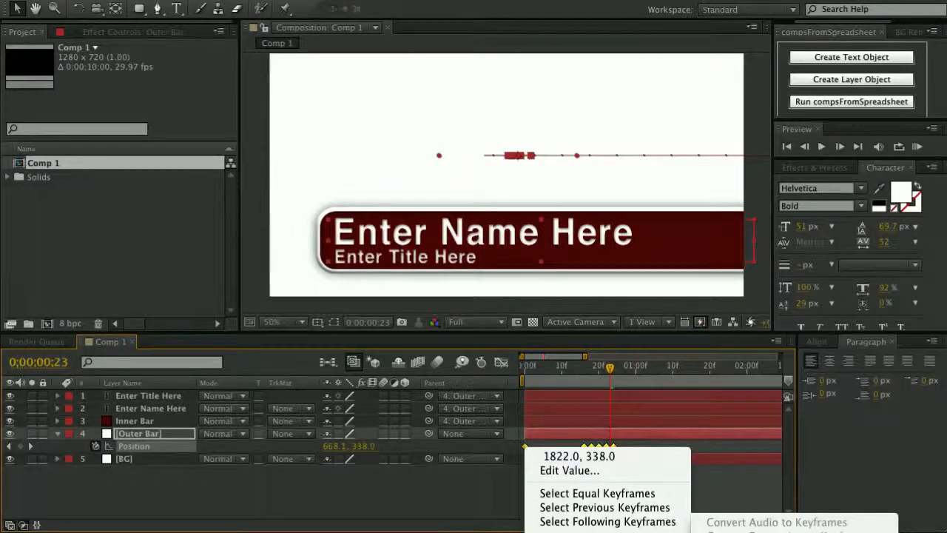
left_click(729, 532)
left_click_drag(618, 374, 620, 373)
key("n")
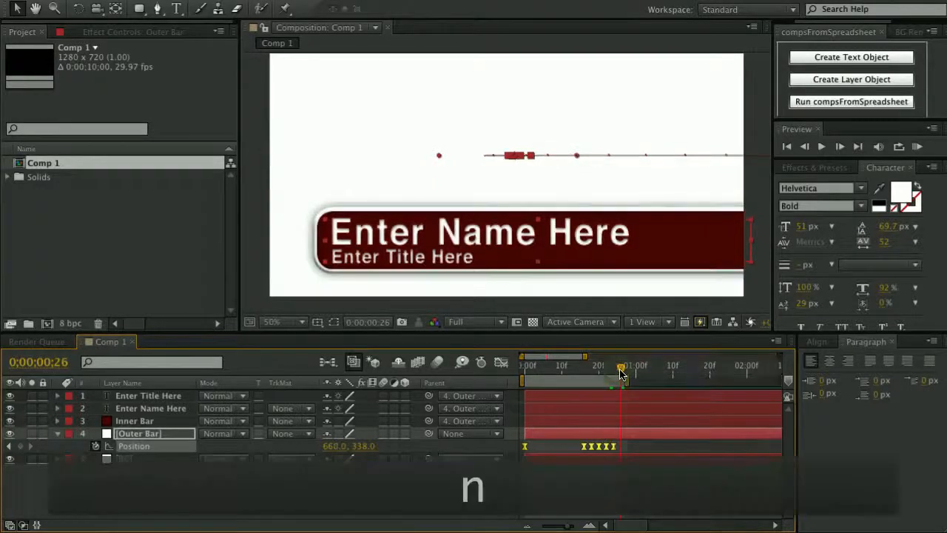
key("KP_0")
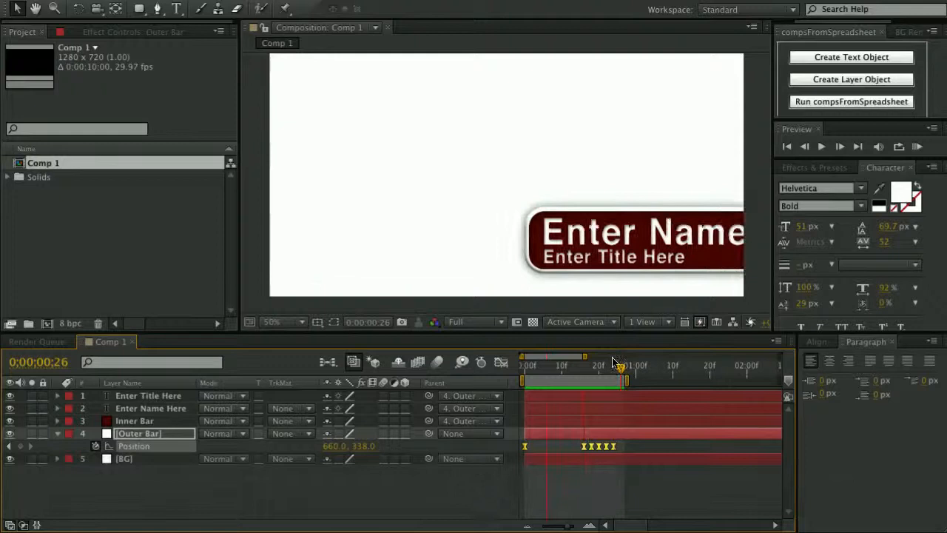
left_click(604, 373)
left_click_drag(603, 372, 588, 375)
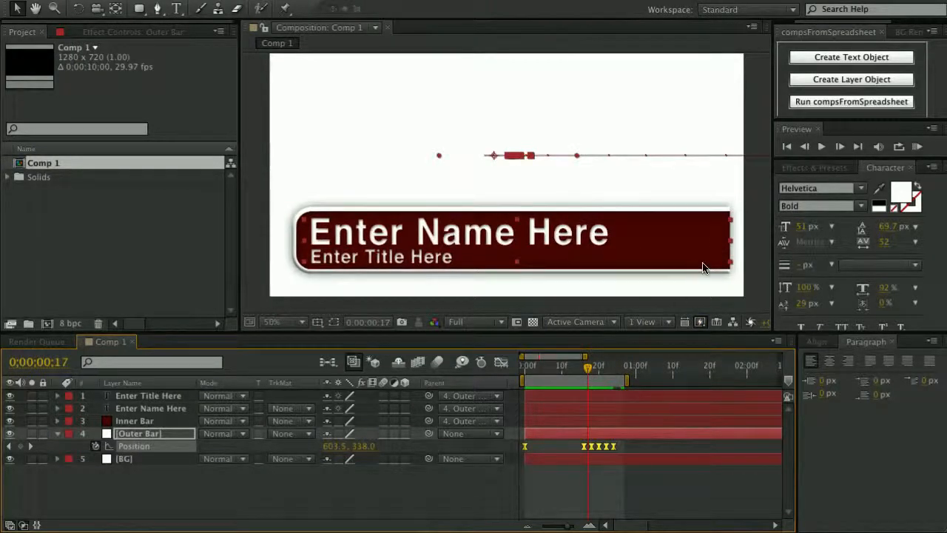
Give the bounce keyframes Continuous Bezier temporal and Linear spatial interpolation, then scrub to check the motion.
right_click(585, 447)
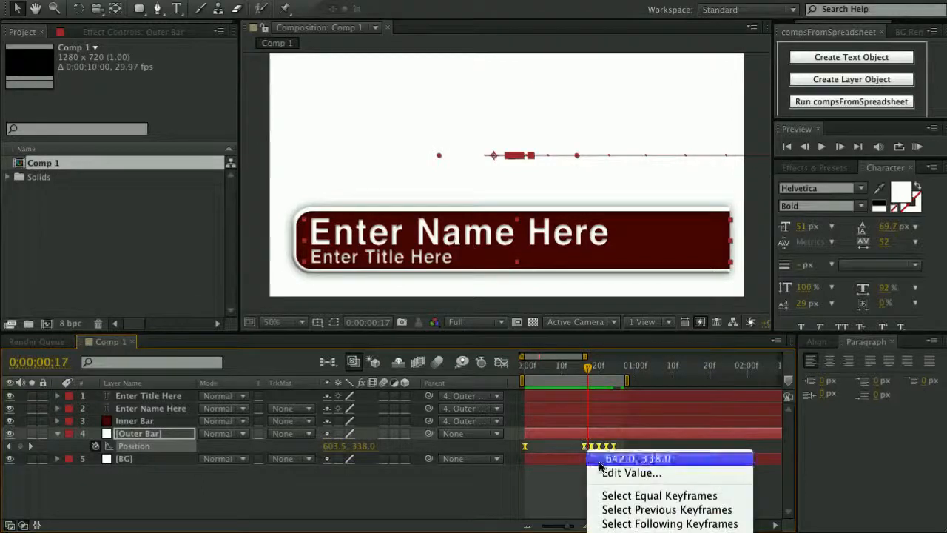
left_click(649, 532)
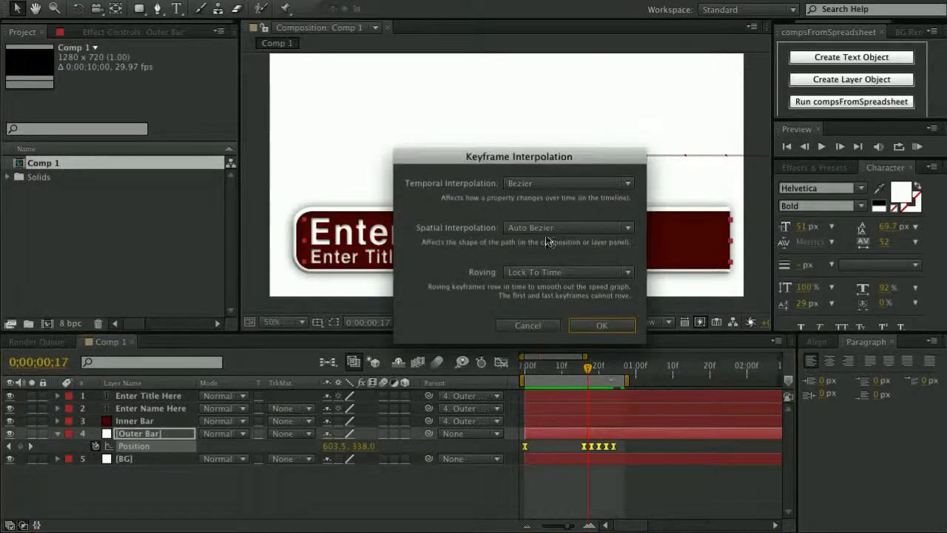
left_click(521, 188)
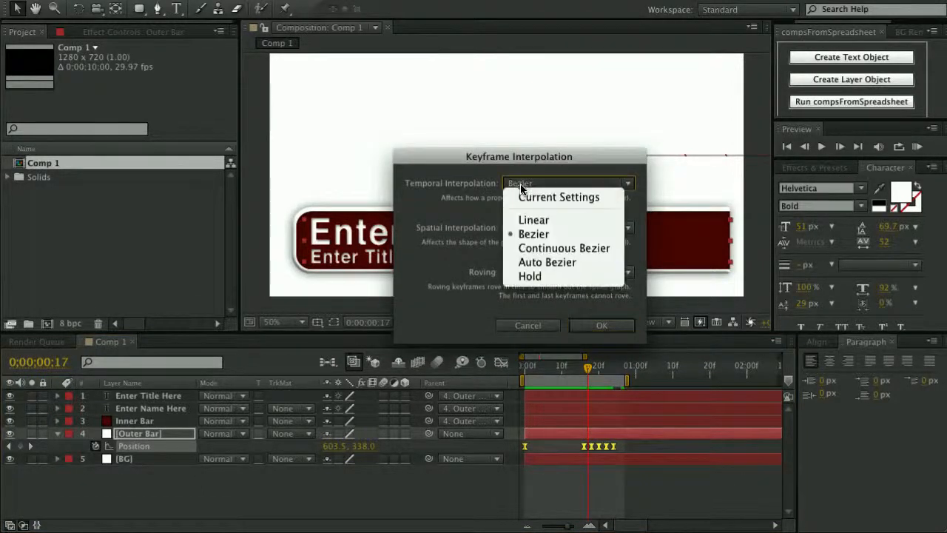
left_click(548, 249)
left_click(547, 230)
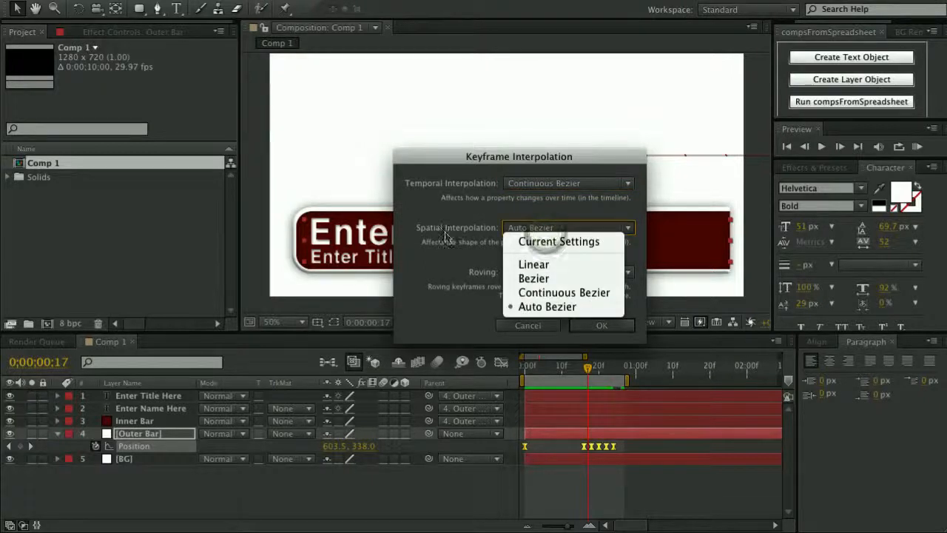
left_click(539, 264)
left_click(590, 328)
left_click_drag(543, 368, 618, 374)
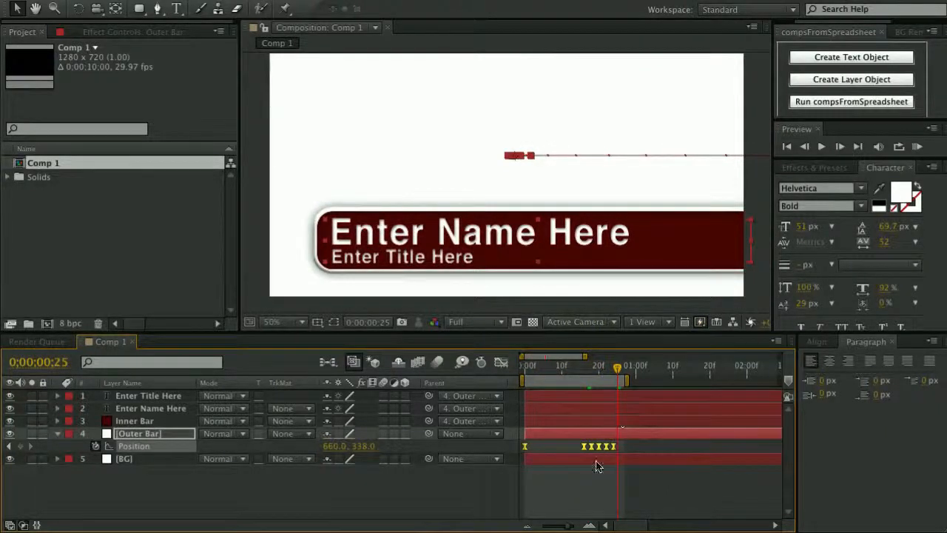
Delay and spread out the bounce keyframes, end the work area at 0;00;01;23, and preview.
left_click_drag(614, 447, 706, 447)
left_click_drag(617, 367, 718, 367)
key("n")
key("0")
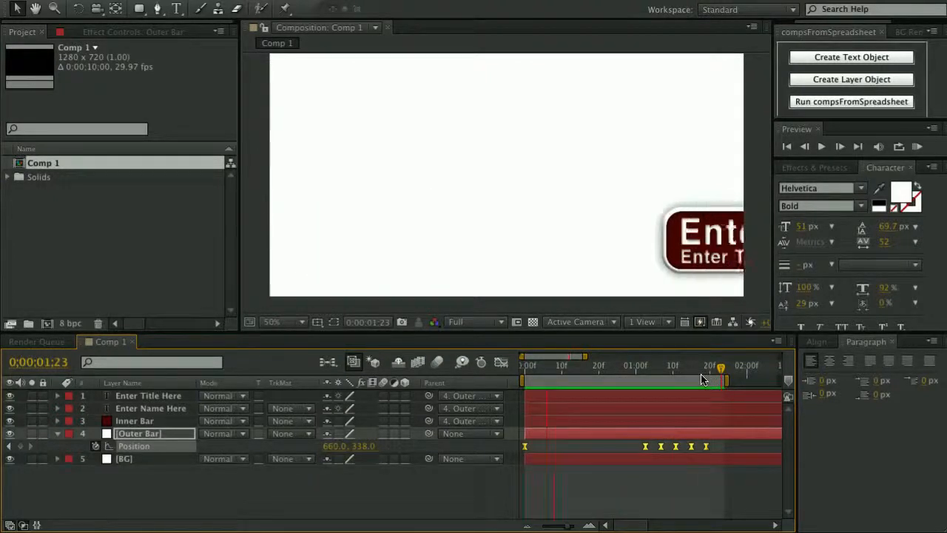
Move the last five bounce keyframes earlier and end the work area at 0;00;01;13.
left_click(617, 448)
left_click_drag(635, 442, 718, 461)
left_click_drag(644, 450, 605, 452)
left_click(682, 377)
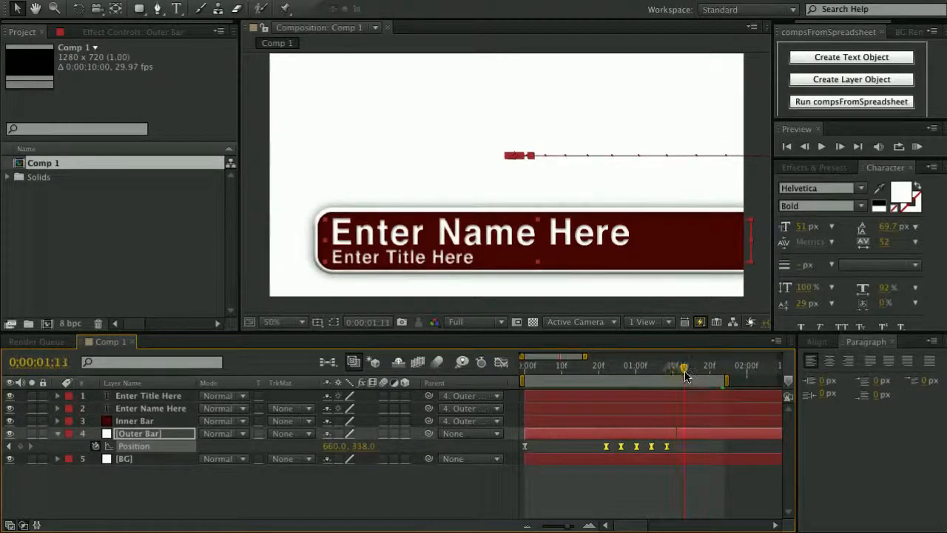
key("n")
key("s")
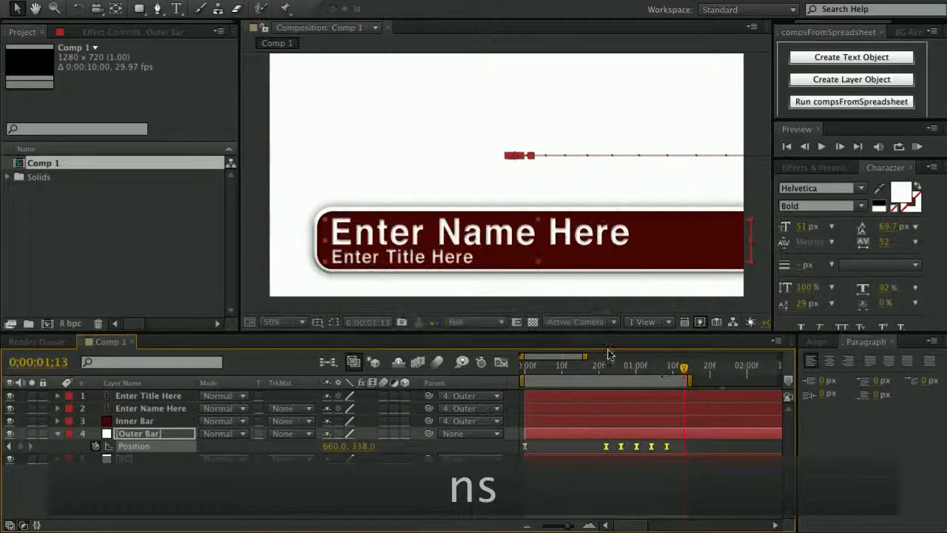
scroll(553, 239, "down", 2)
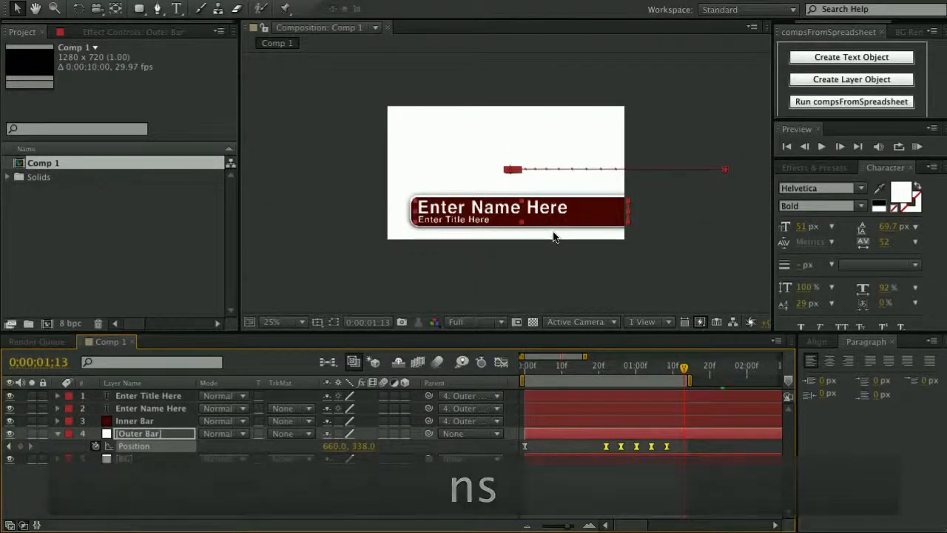
scroll(554, 238, "up", 2)
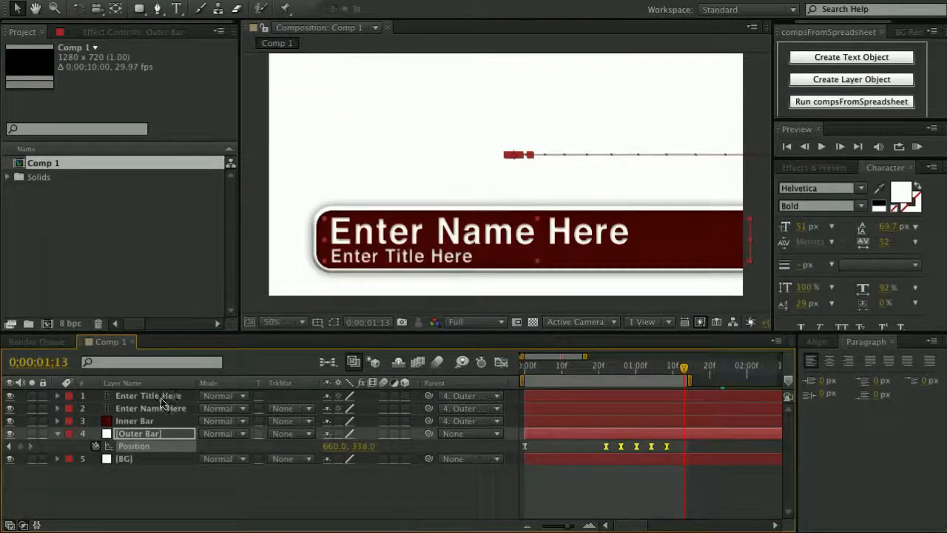
key("super+Tab")
key("super+Tab")
key("super+Tab")
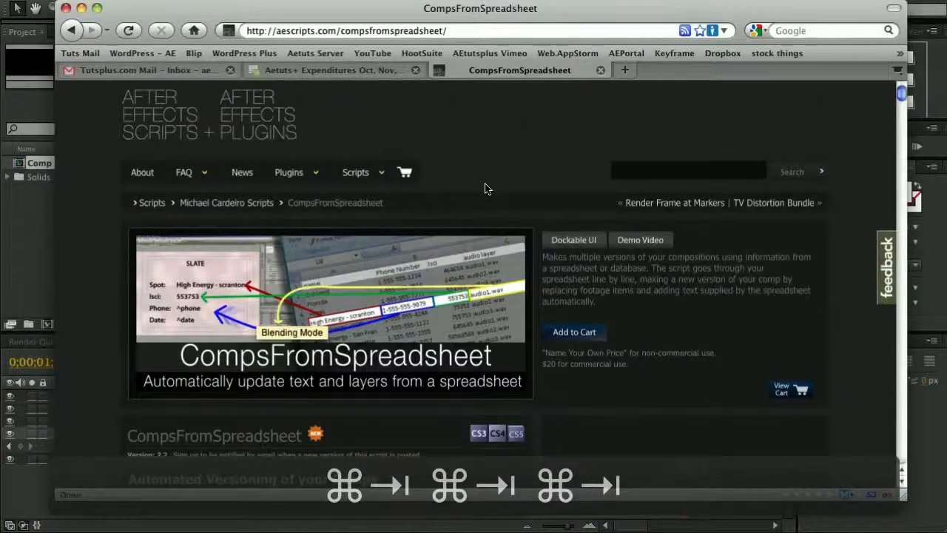
Search the aescripts.com site for 'spreadsheet'.
left_click(164, 120)
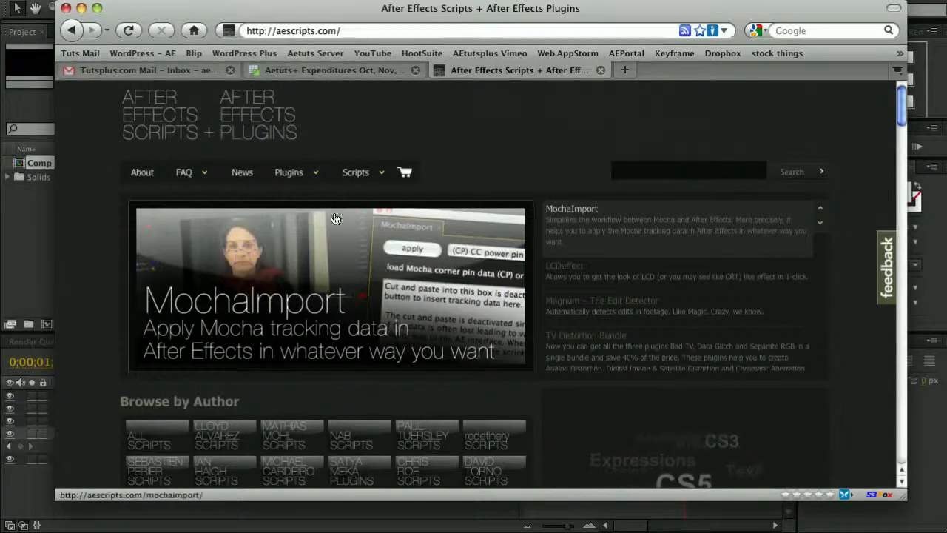
left_click(658, 171)
type("spre")
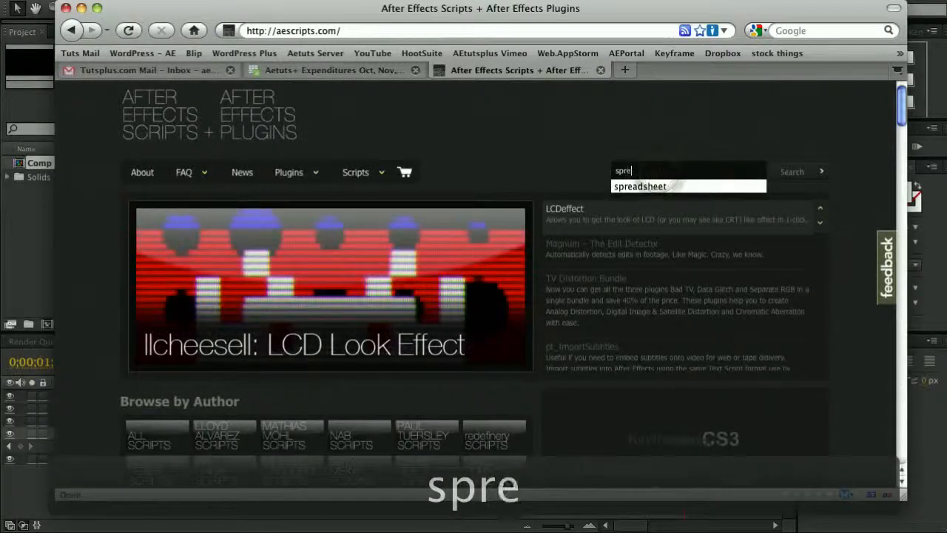
key("Down")
key("Return")
left_click(792, 172)
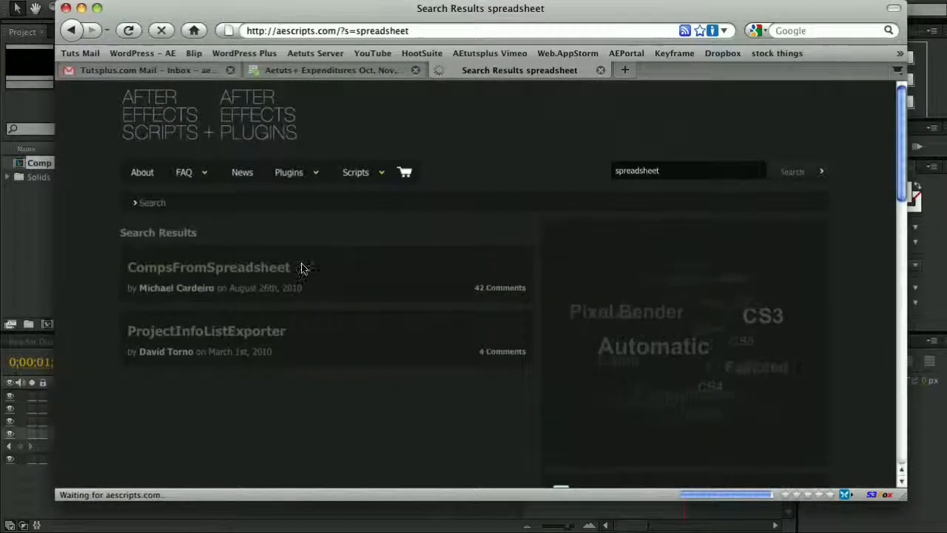
Open the CompsFromSpreadsheet product page and view its demo video.
left_click(247, 271)
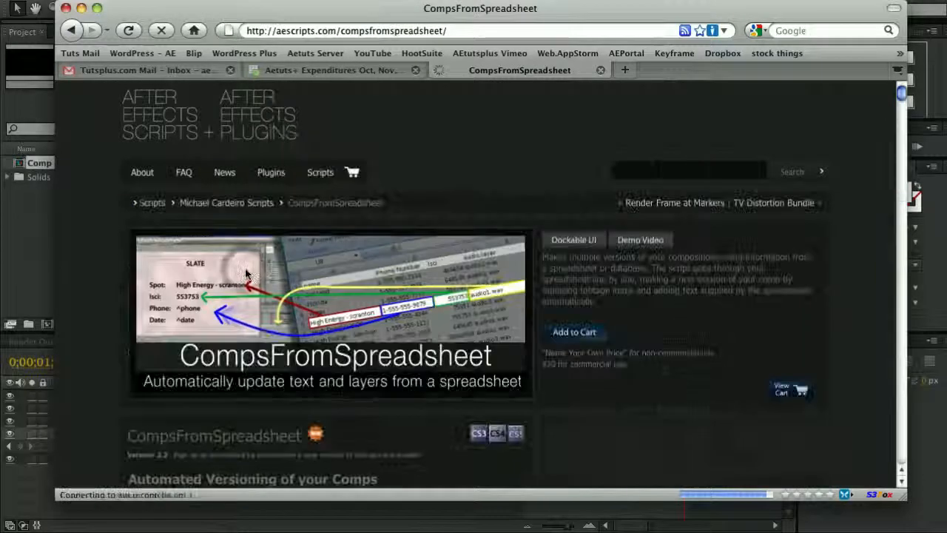
left_click(640, 248)
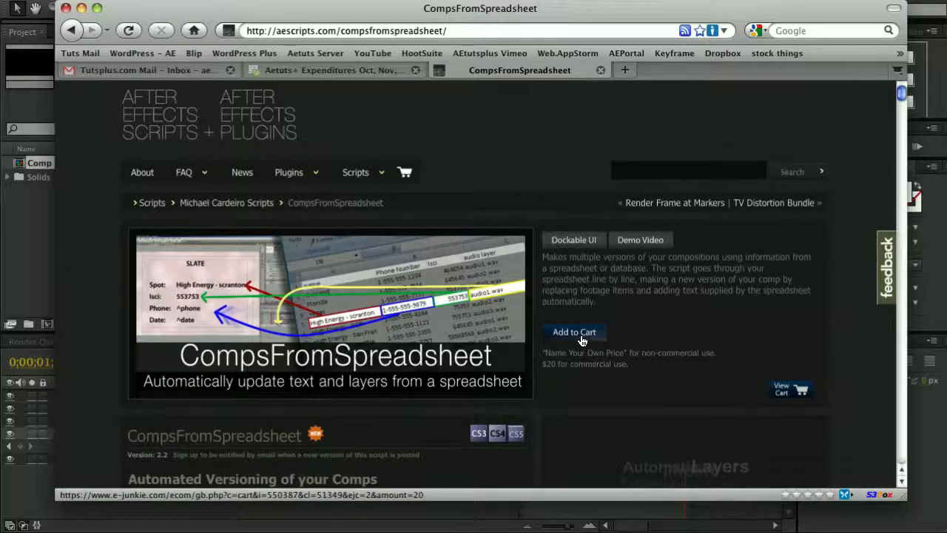
key("super+Tab")
key("super+Tab")
key("super+Tab")
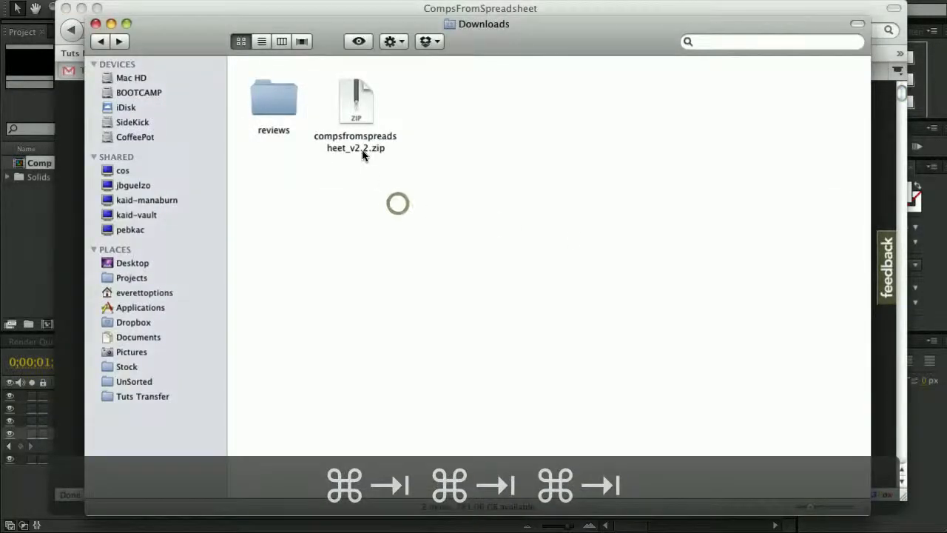
Unzip compsfromspreadsheet_v2.2.zip and open the extracted compsFromSpreadsheet_v2.2 folder.
double_click(361, 145)
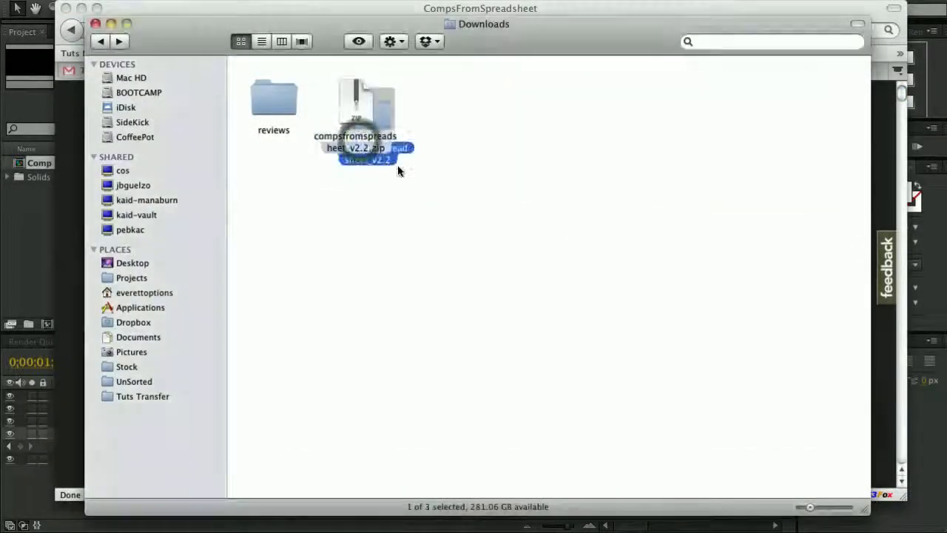
double_click(472, 112)
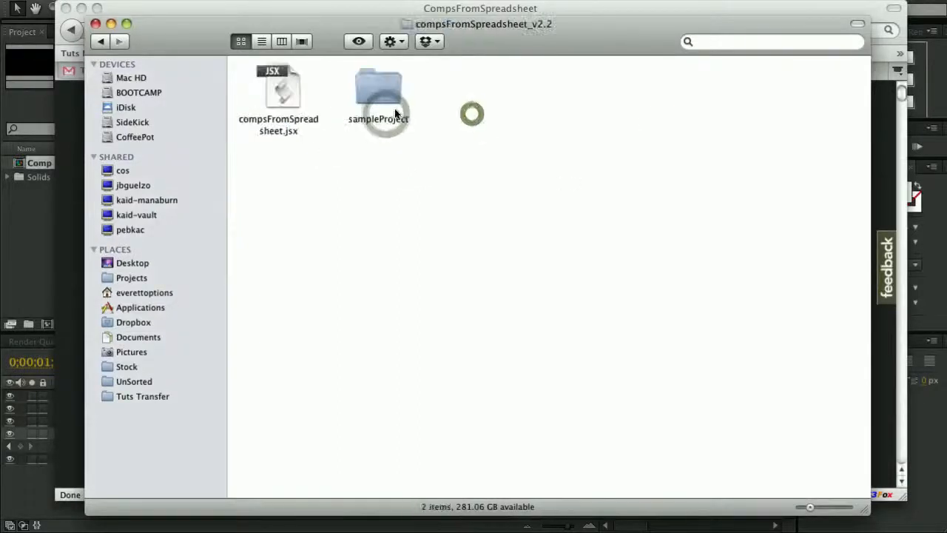
left_click(396, 113)
right_click(295, 98)
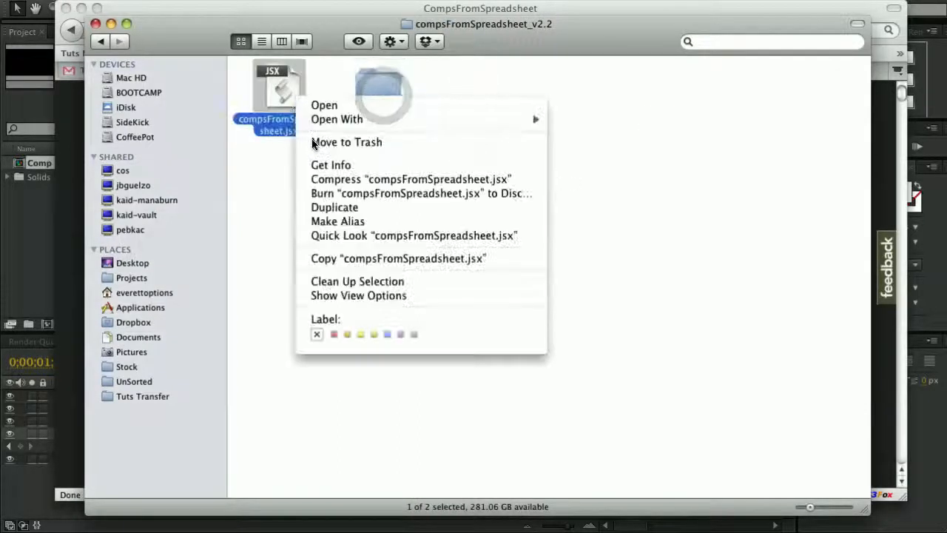
left_click(283, 176)
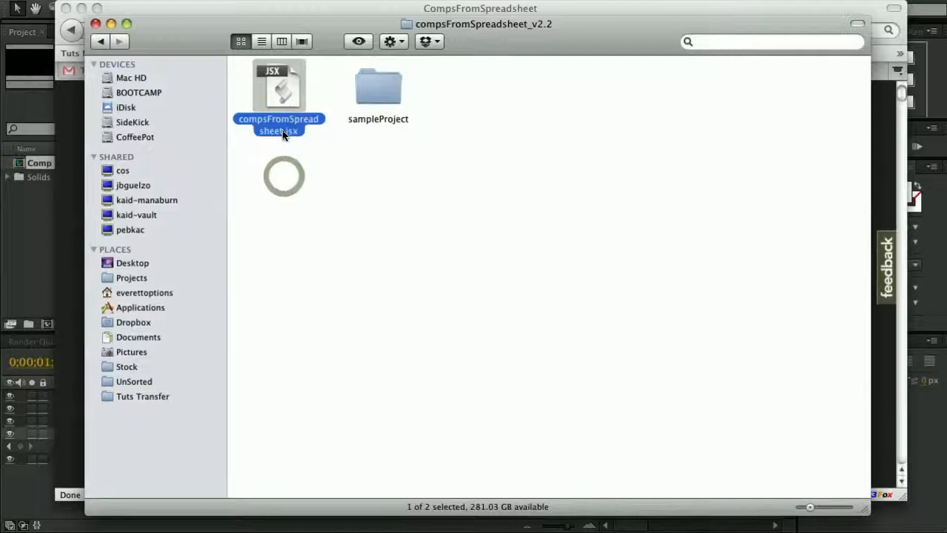
Navigate to Applications › Adobe After Effects CS5 › Scripts › ScriptUI Panels.
left_click(135, 308)
double_click(769, 122)
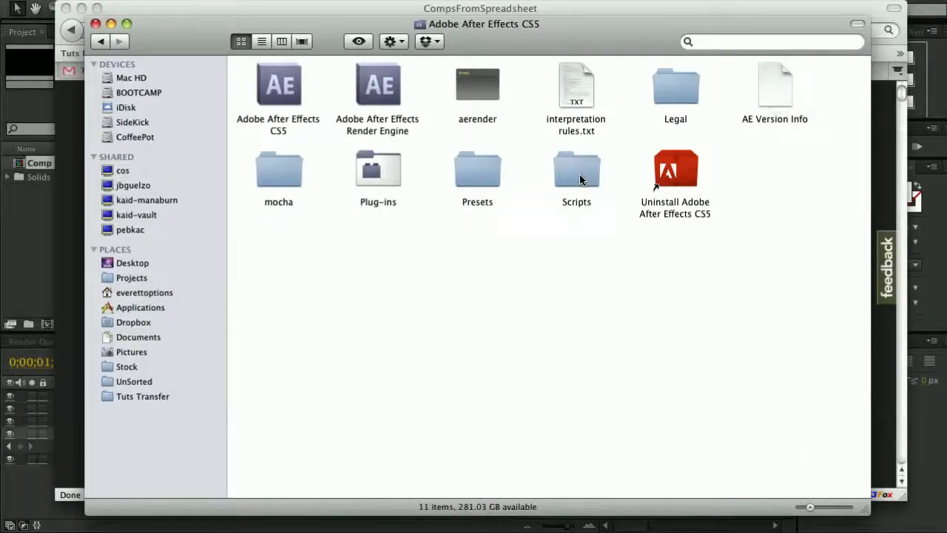
double_click(580, 177)
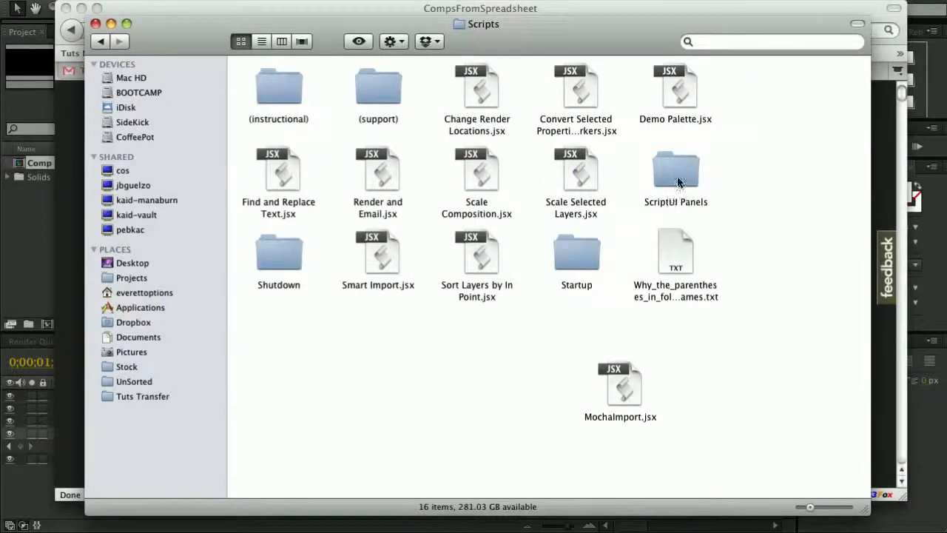
double_click(679, 178)
right_click(475, 189)
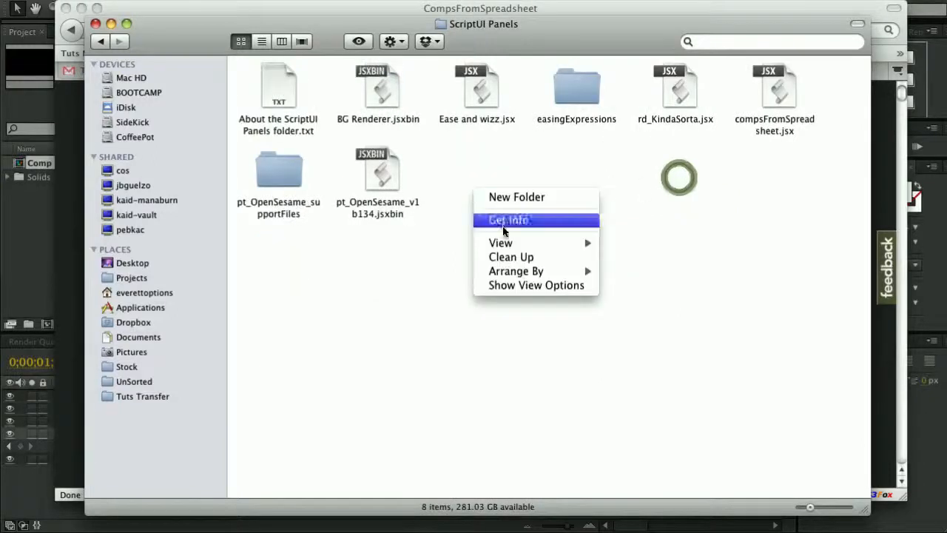
left_click(477, 154)
Open the compsFromSpreadsheet.jsx panel from the Window menu and dock it ahead of BG Renderer.
left_click(95, 1)
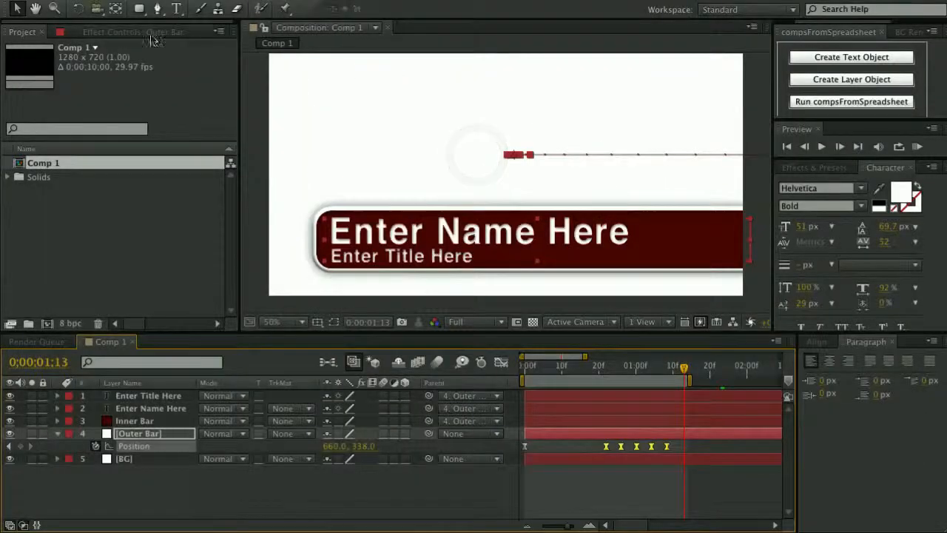
left_click(357, 1)
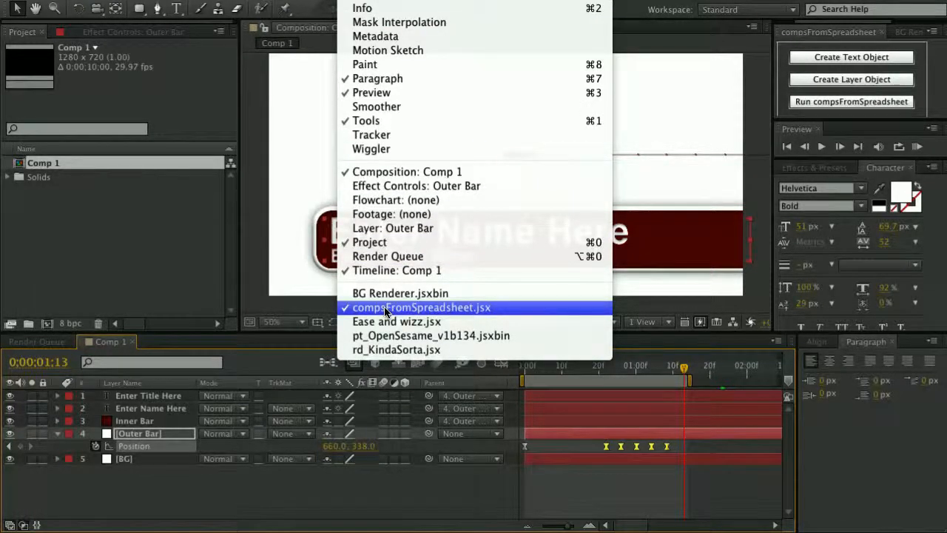
left_click(821, 37)
left_click(824, 35)
scroll(823, 35, "down", 1)
left_click_drag(824, 35, 538, 103)
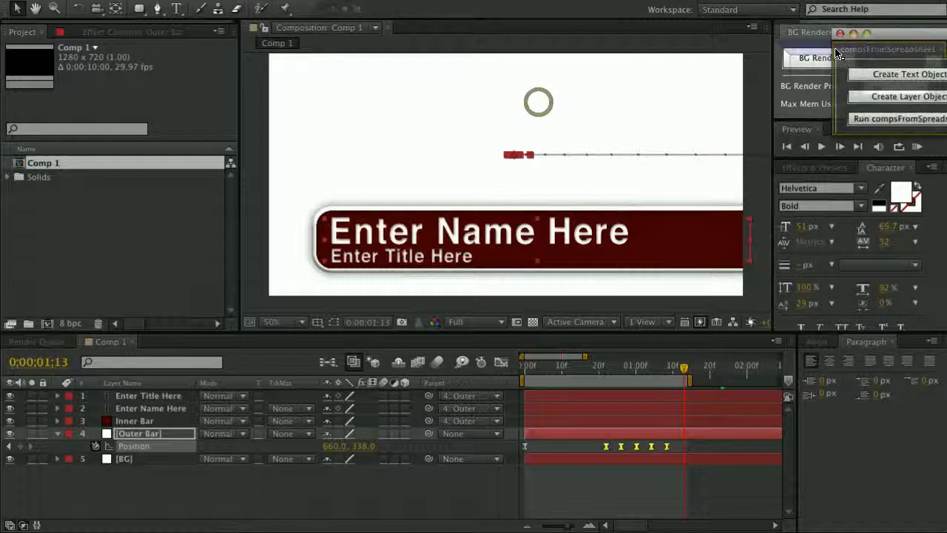
left_click_drag(840, 37, 830, 35)
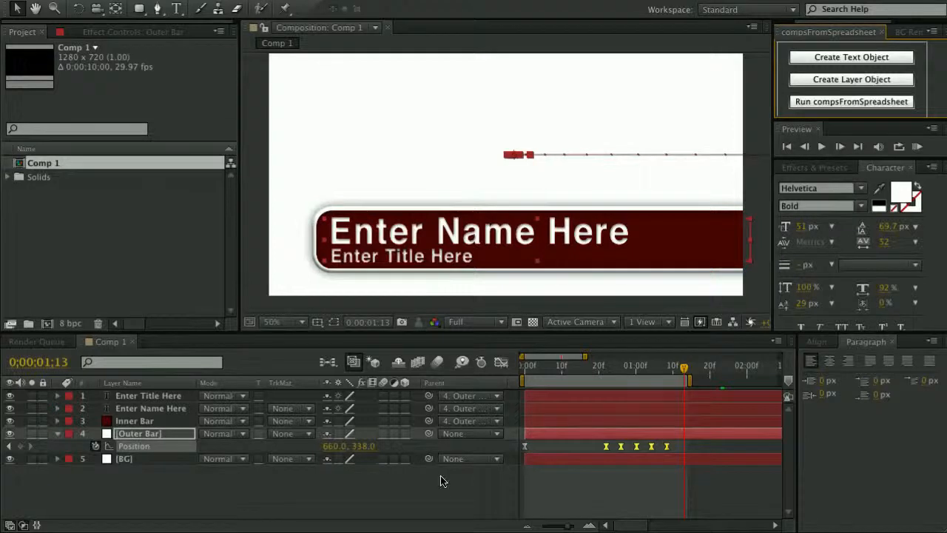
key("super+Tab")
key("super+Tab")
key("super+Tab")
key("super+Tab")
key("super+Tab")
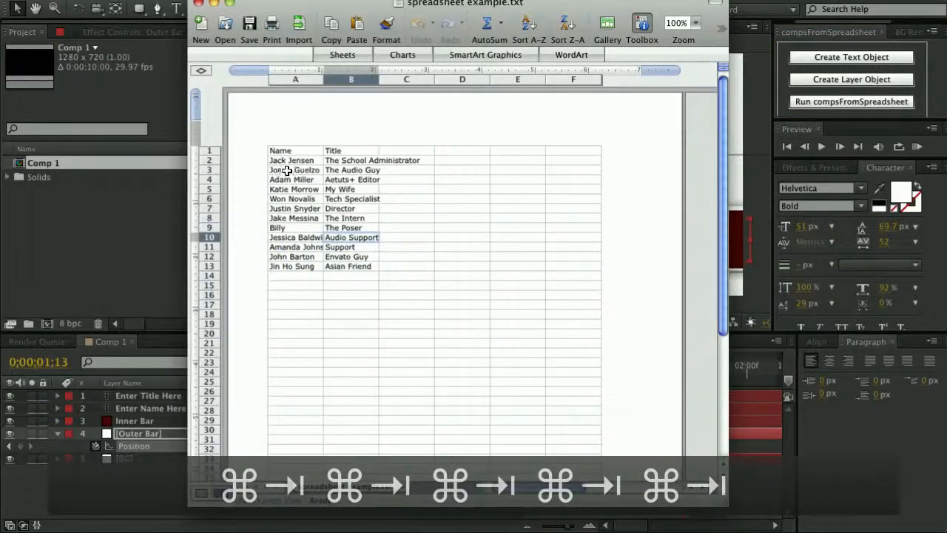
left_click_drag(359, 10, 549, 28)
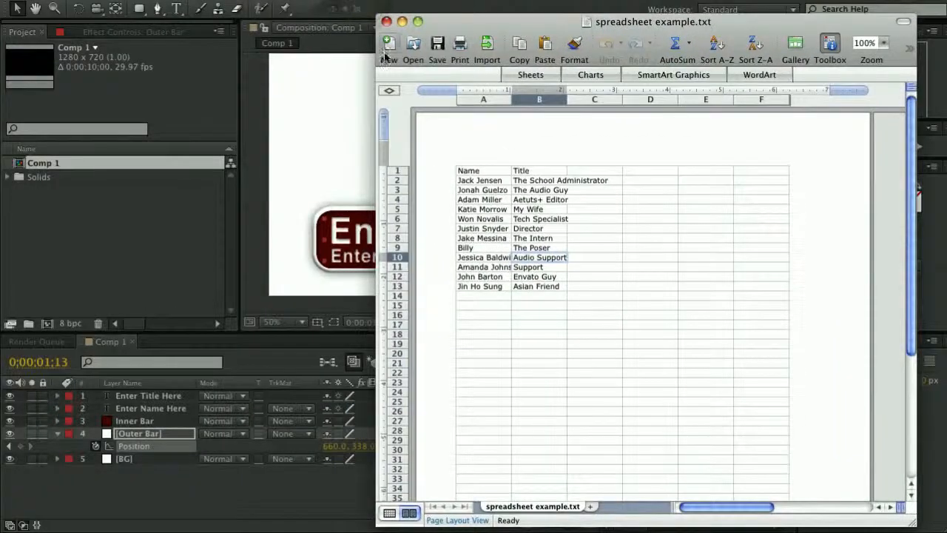
left_click(320, 110)
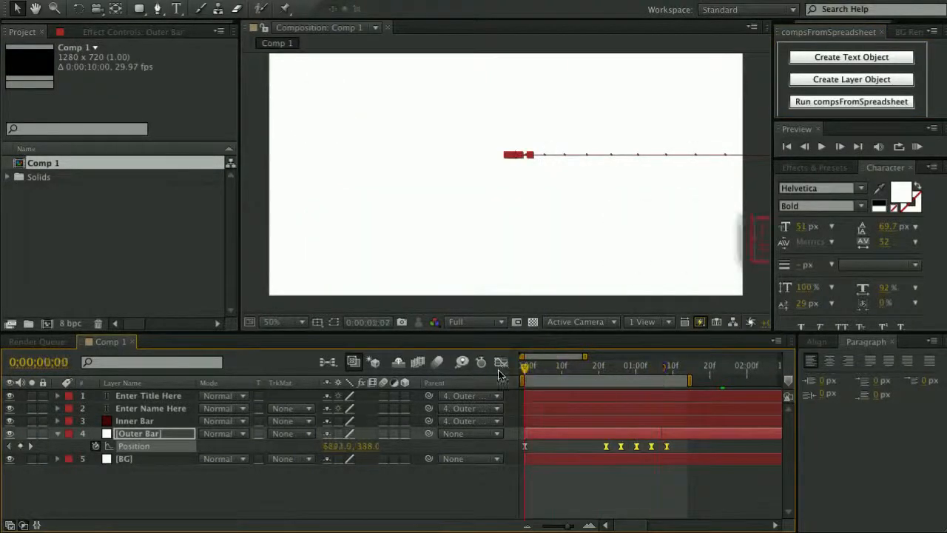
left_click_drag(524, 370, 664, 367)
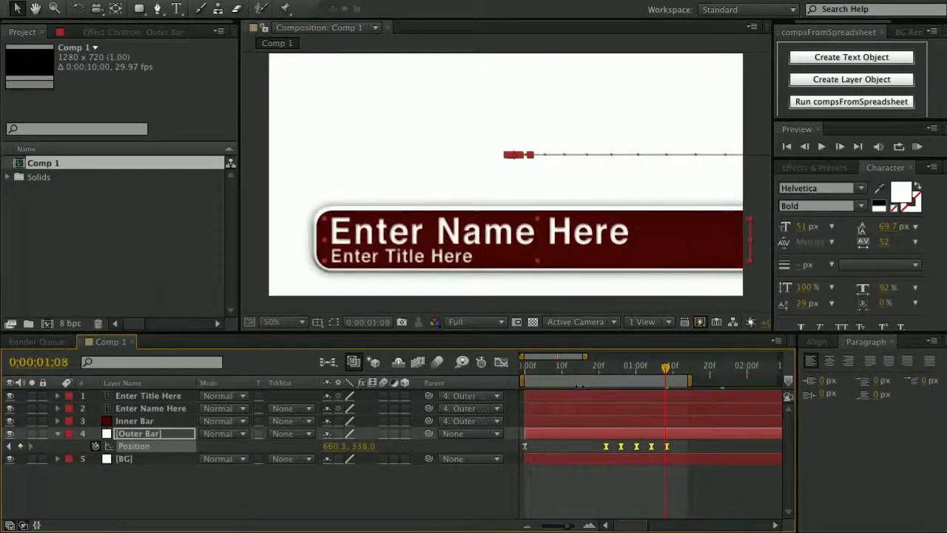
key("super+Tab")
key("super+Tab")
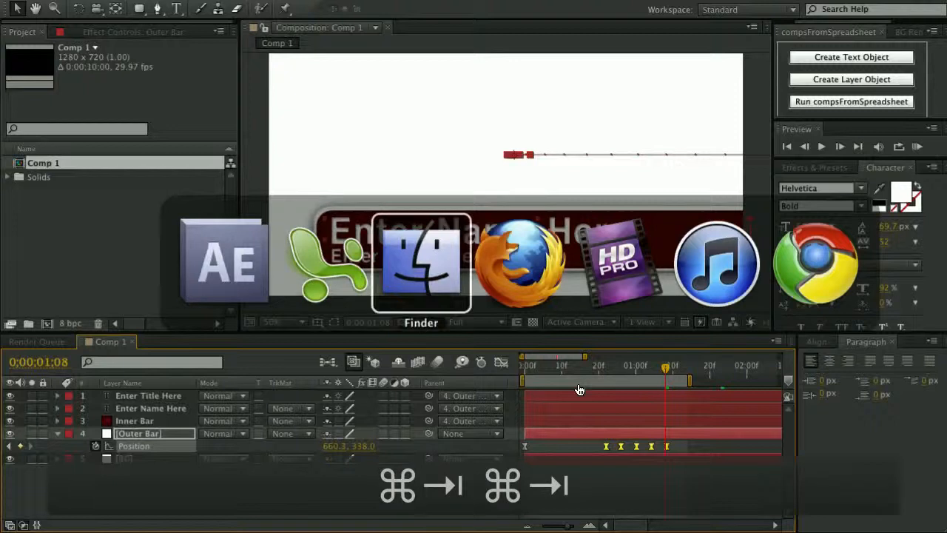
key("super+Tab")
key("super+Tab")
key("super+Tab")
key("super+Tab")
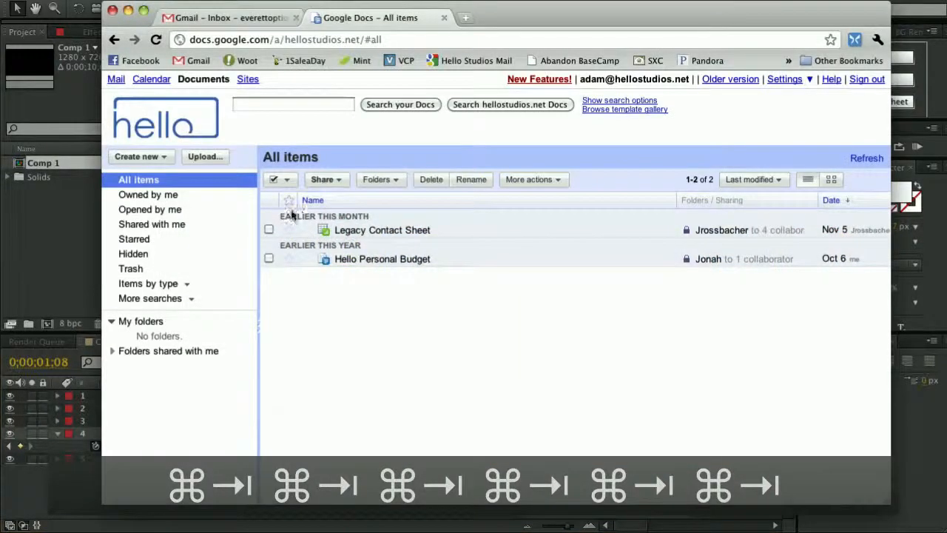
Create a new blank spreadsheet with Name in A1 and Title in B1.
left_click(152, 156)
left_click(152, 156)
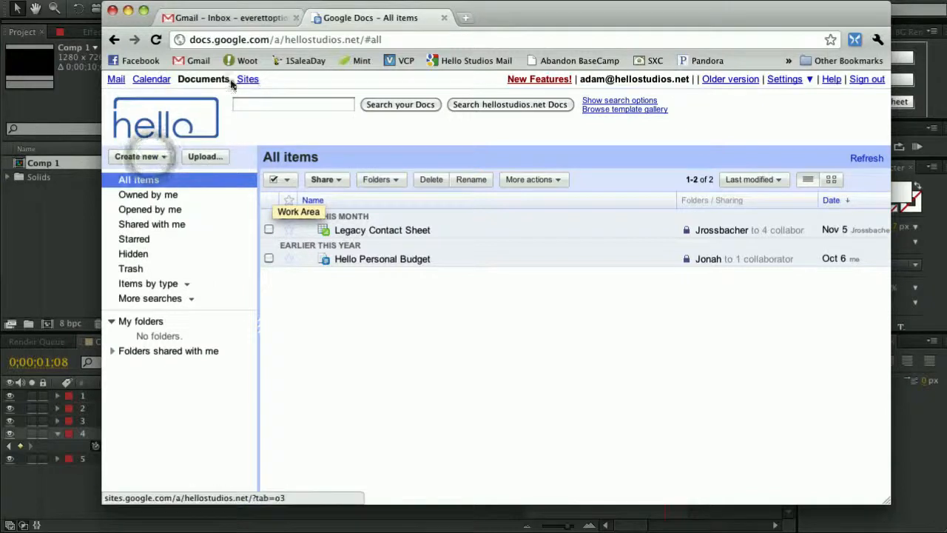
left_click(153, 152)
left_click(153, 211)
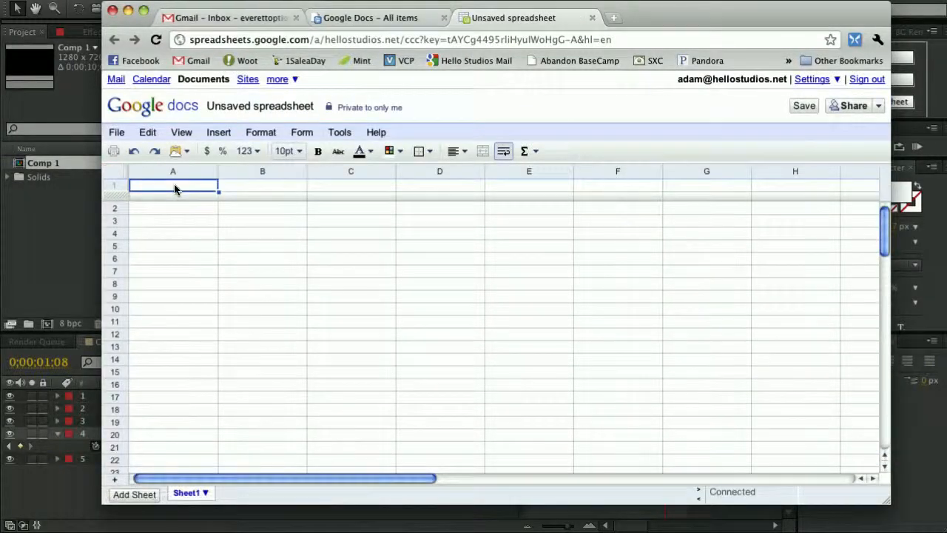
double_click(172, 187)
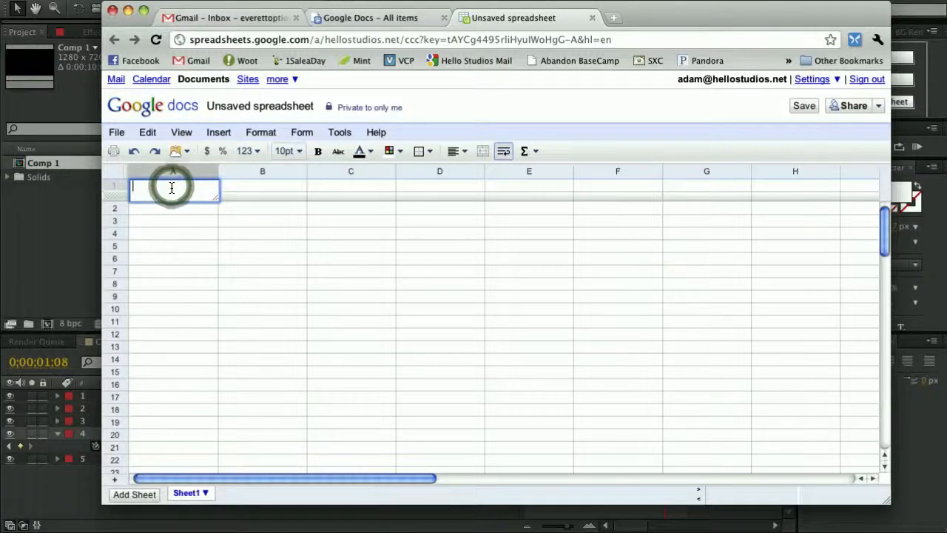
type("Name")
key("Tab")
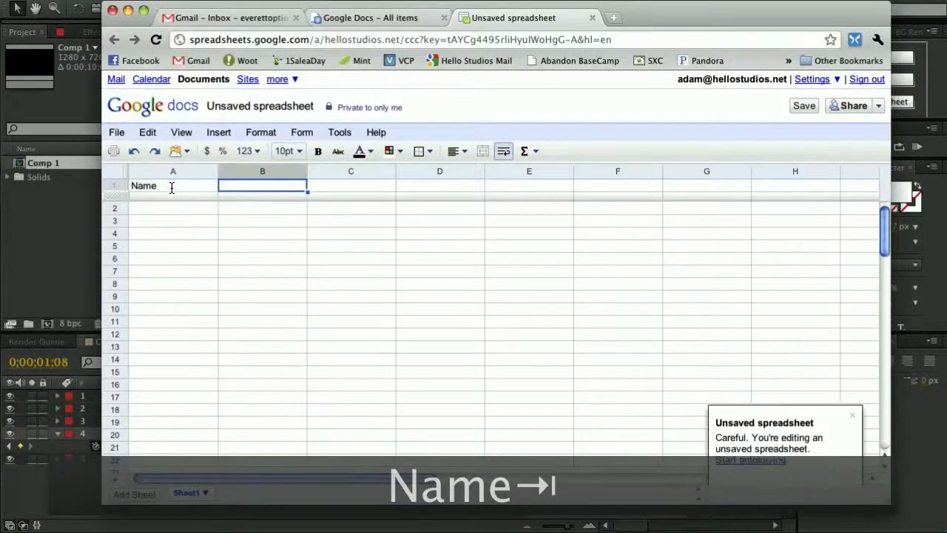
type("Title")
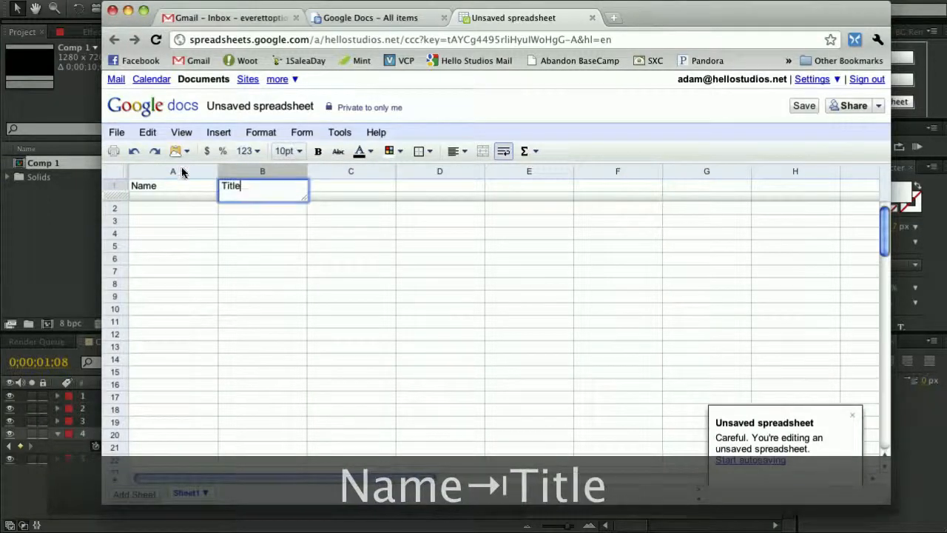
Name the spreadsheet Lower Third.
left_click(250, 108)
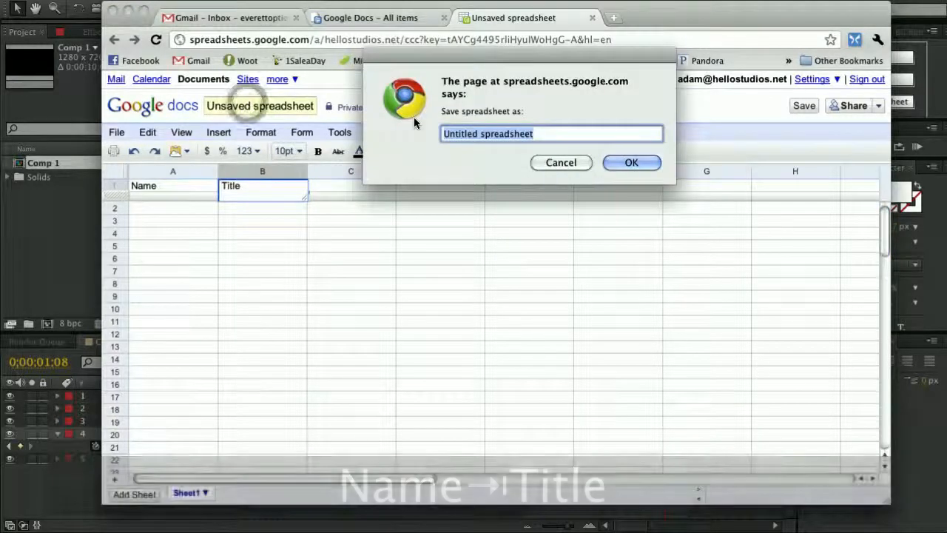
type("Lower Third")
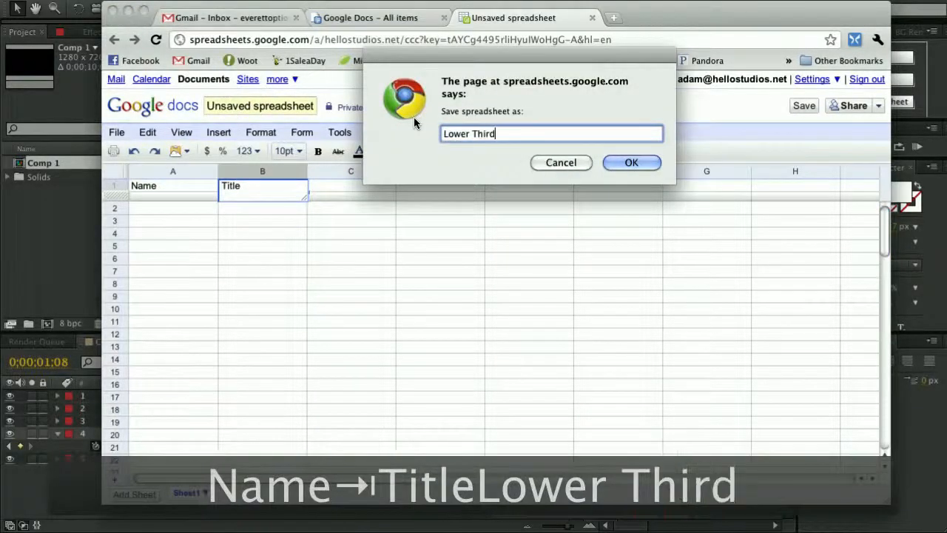
key("Return")
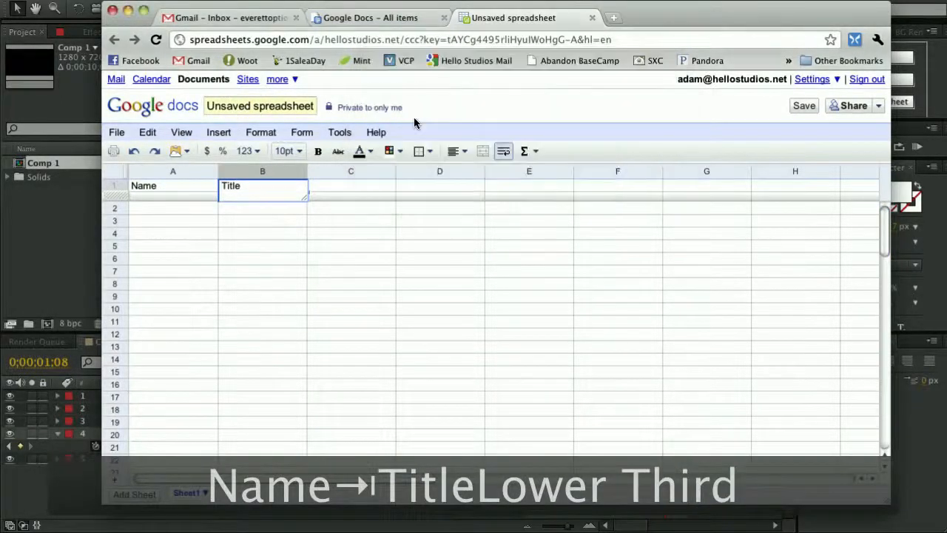
Enter the first person's name in A2 and the title Really Good Guy in B2.
left_click(167, 211)
double_click(167, 207)
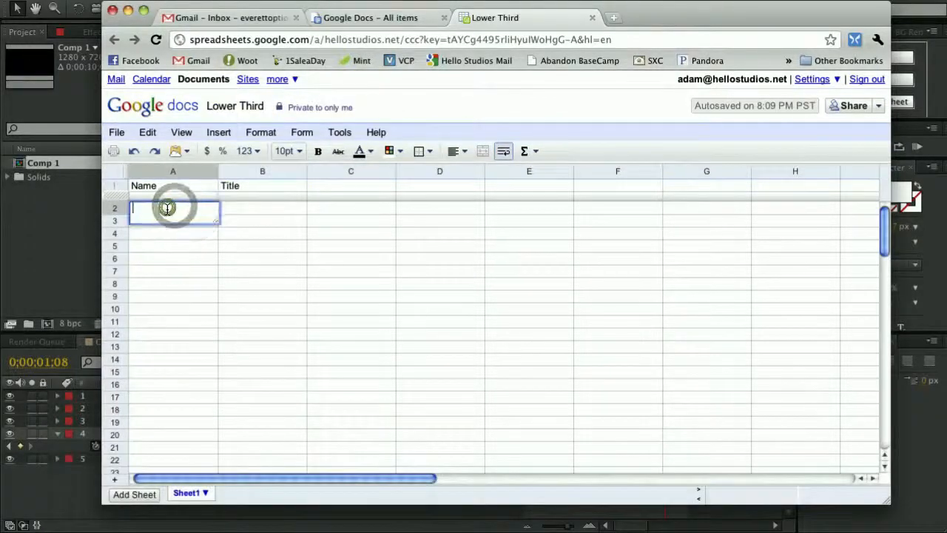
key("Tab")
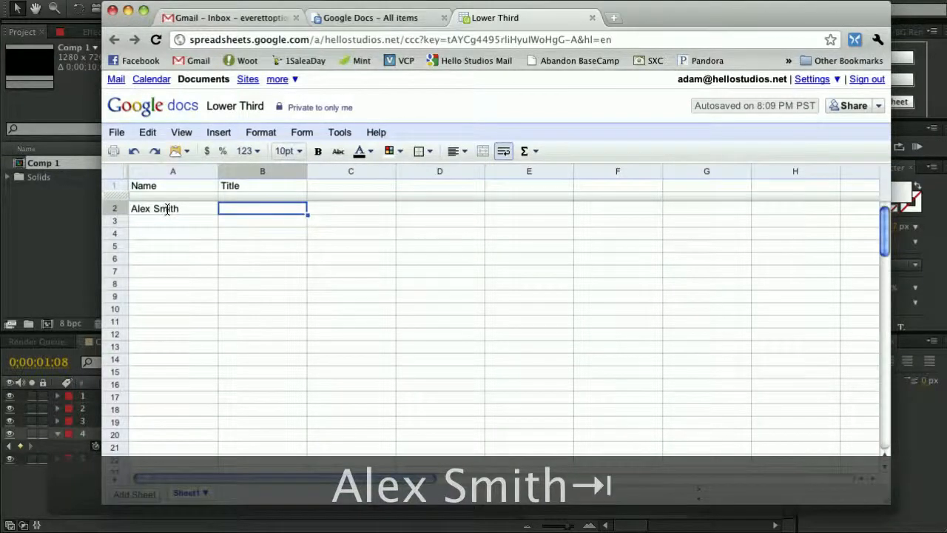
type("Really ")
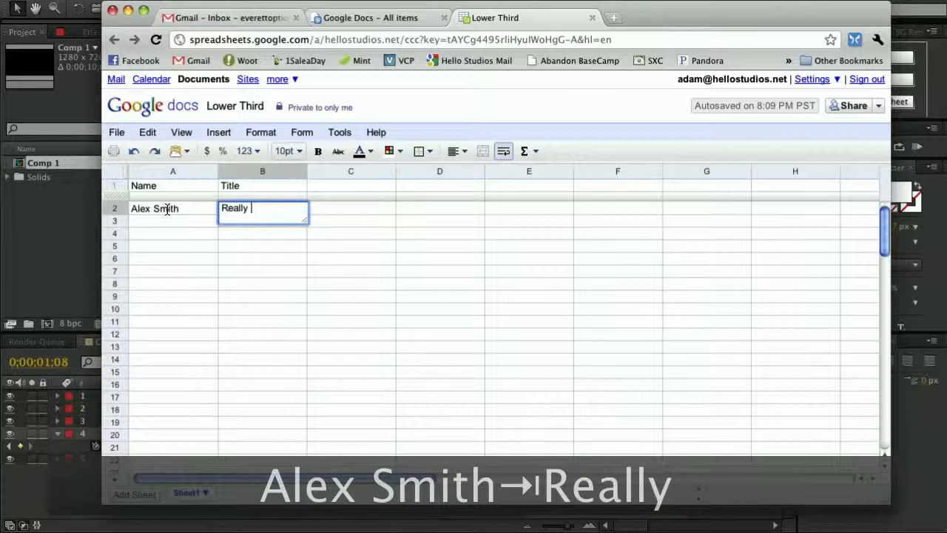
type("Good gu")
key("BackSpace")
key("BackSpace")
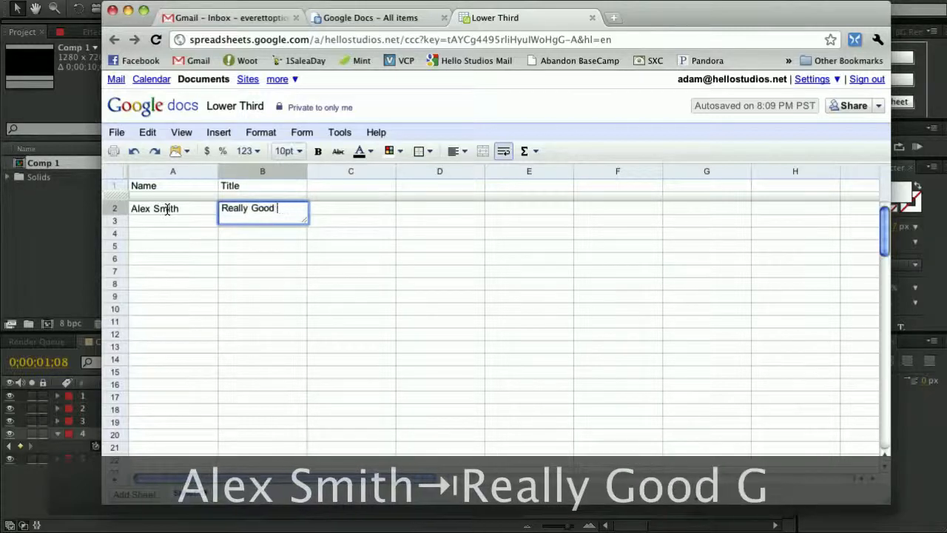
type("Guy")
key("Tab")
Copy the twelve names and titles from Excel and paste them into the sheet at A3.
left_click(170, 226)
key("super+Tab")
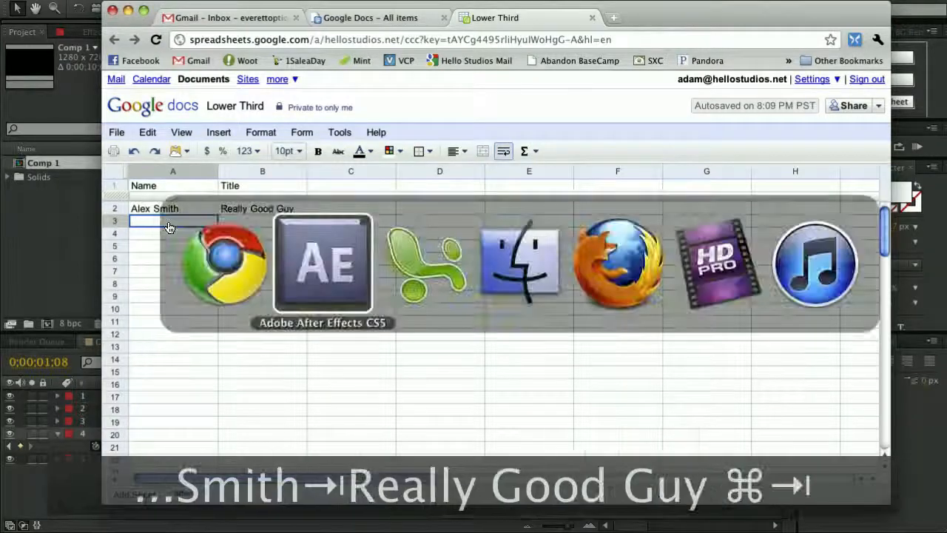
key("super+Tab")
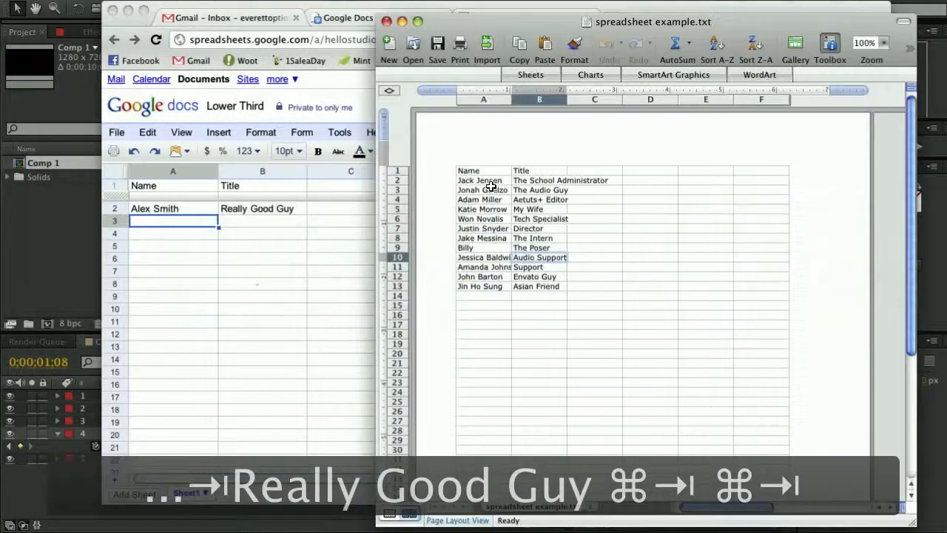
left_click_drag(488, 181, 539, 284)
key("super+c")
left_click(309, 283)
left_click(179, 222)
key("super+v")
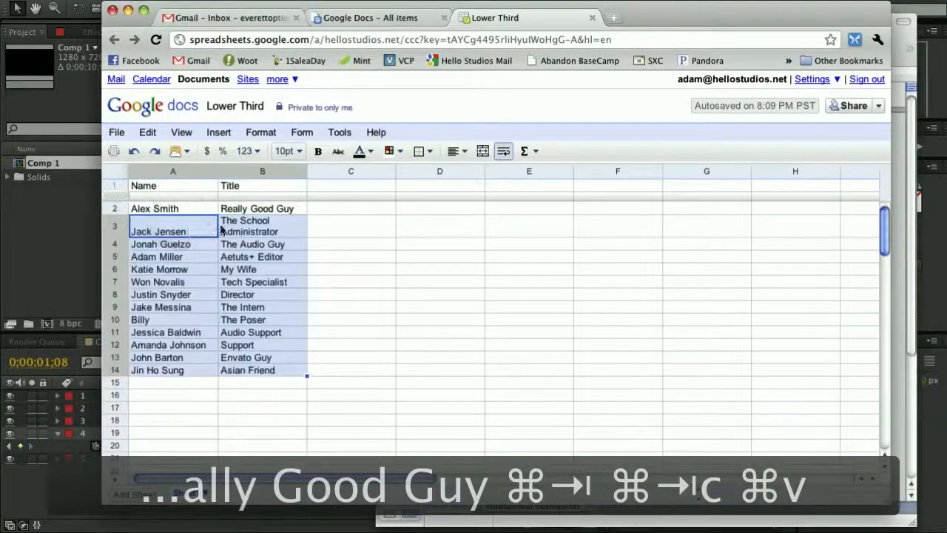
Check the pasted entries in A3, A12 and A4, ending back on A2.
left_click(187, 228)
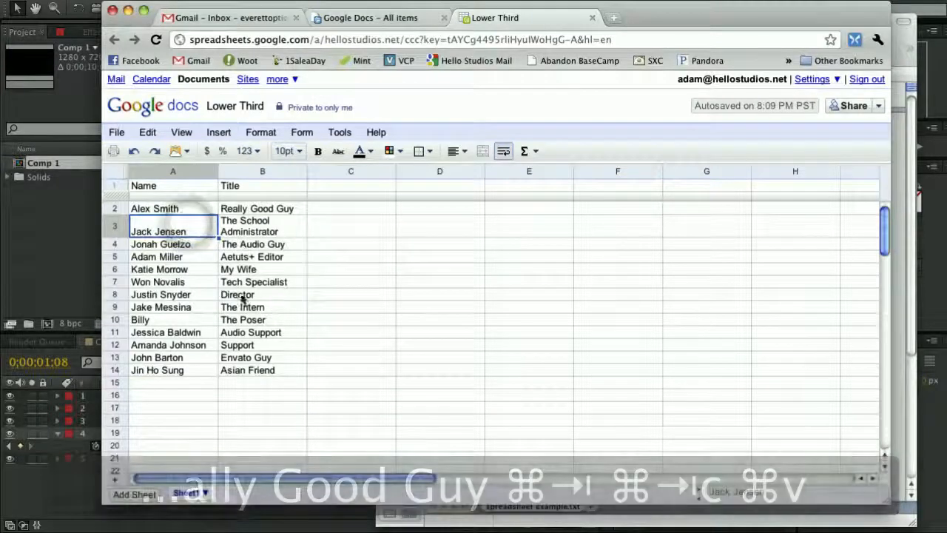
left_click(179, 344)
left_click(318, 297)
left_click(158, 244)
left_click(159, 208)
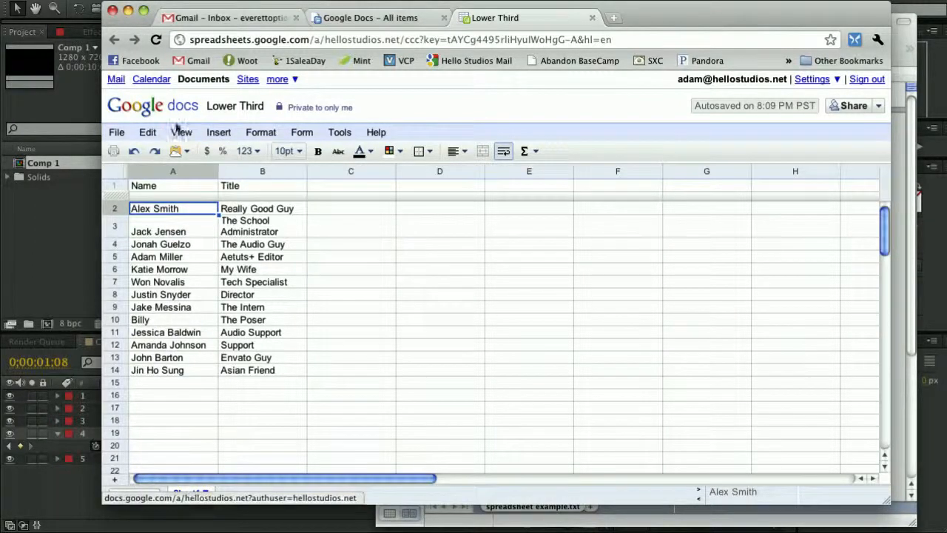
Export the current sheet as tab-separated text, Lower Third.tsv, and open its download menu.
left_click(119, 135)
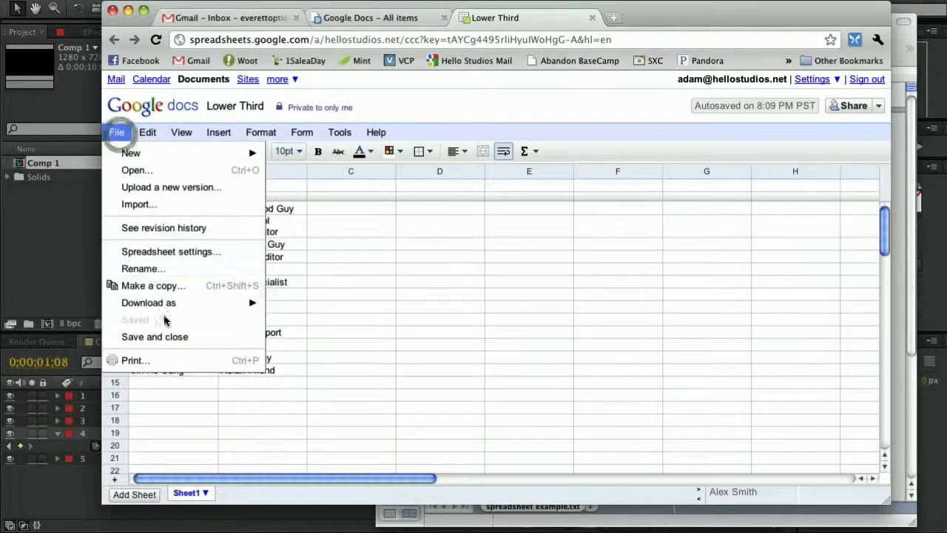
mouse_move(171, 311)
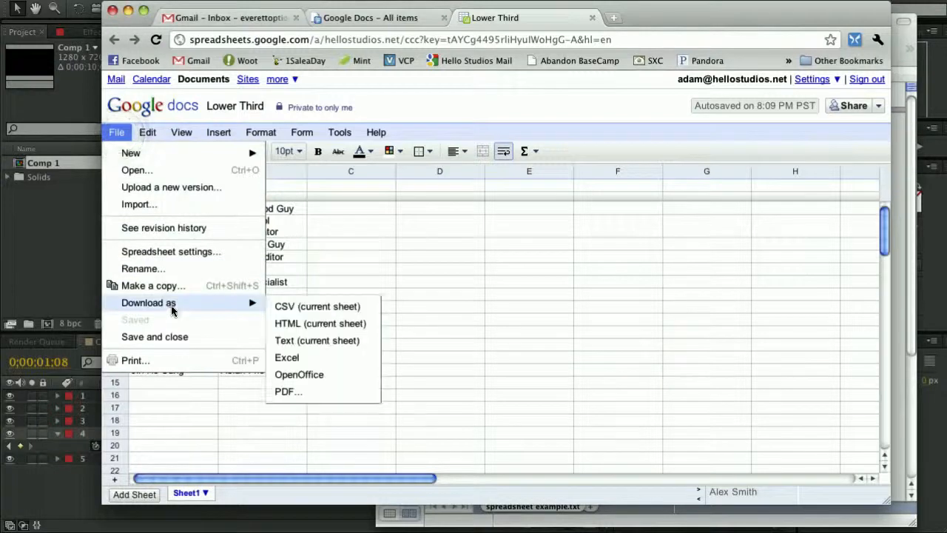
left_click(296, 341)
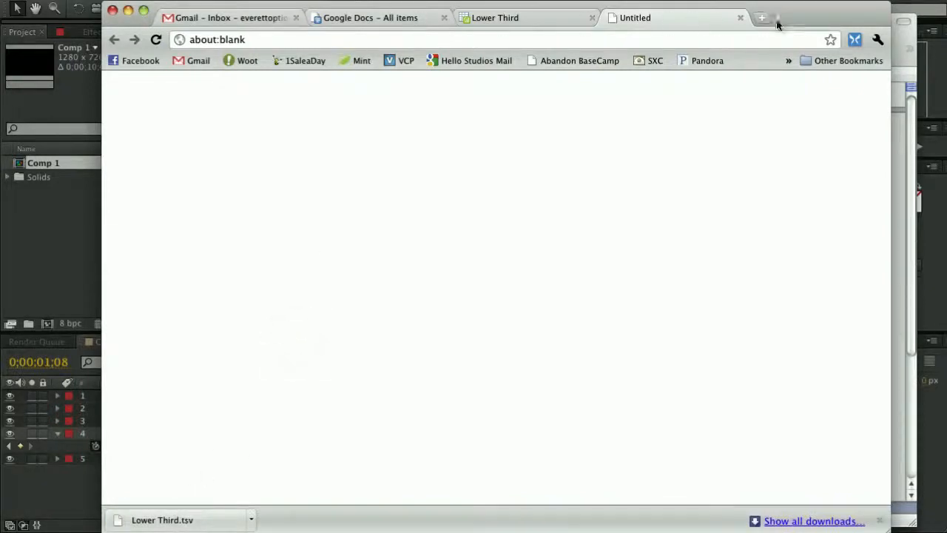
left_click_drag(814, 23, 816, 0)
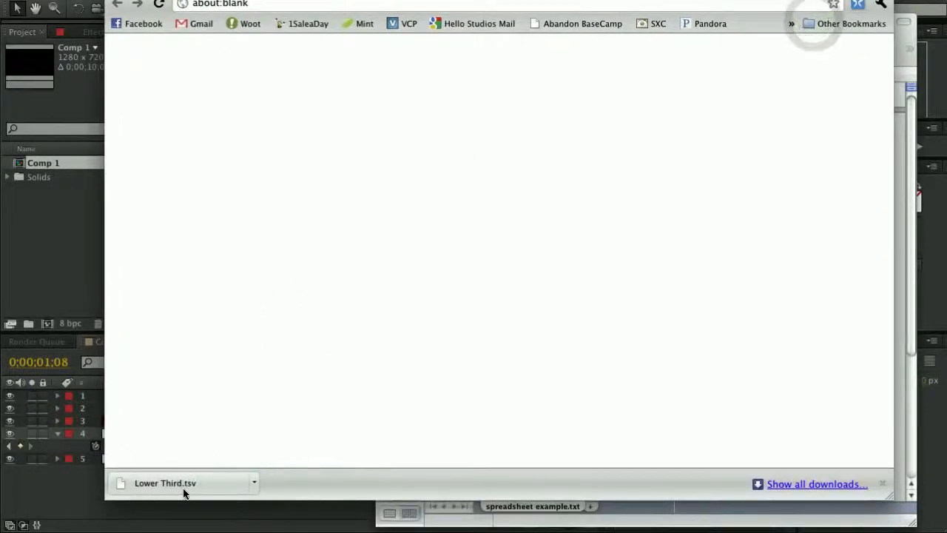
left_click(254, 483)
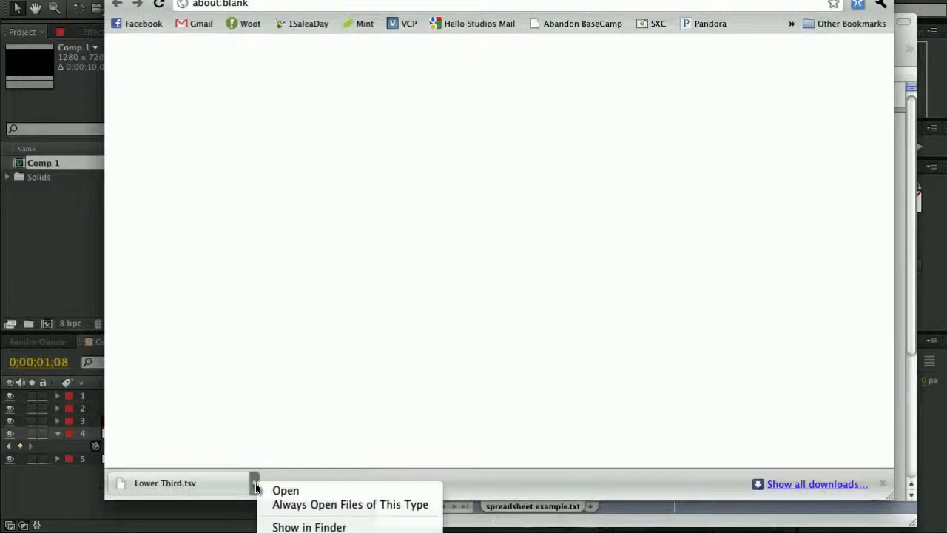
Copy Lower Third.tsv from Downloads into Projects › Spreadsheet beside Project.aep.
left_click(312, 526)
right_click(584, 108)
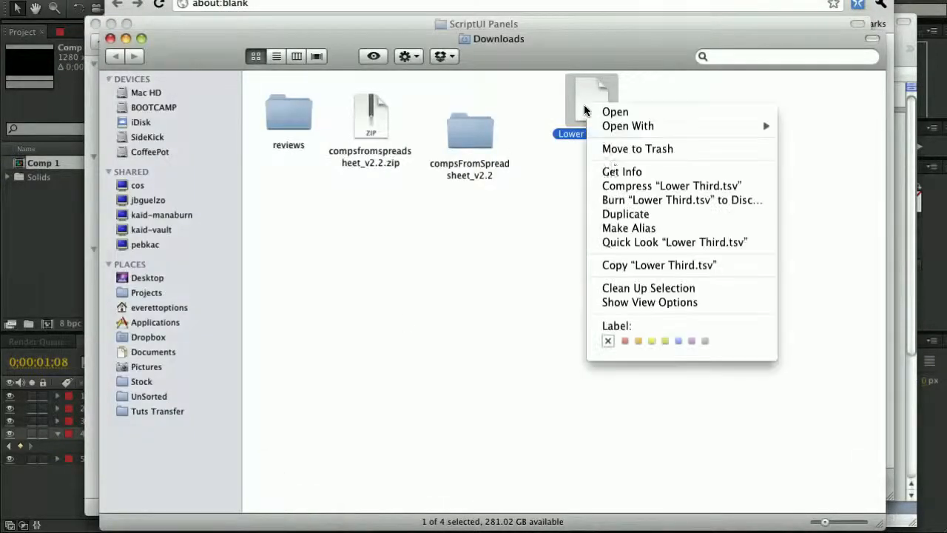
left_click(624, 266)
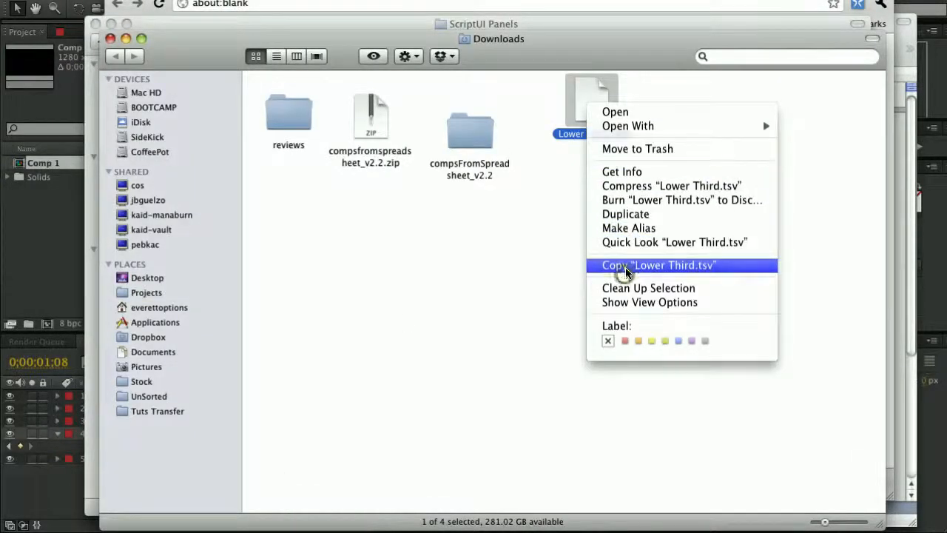
left_click(134, 294)
double_click(463, 264)
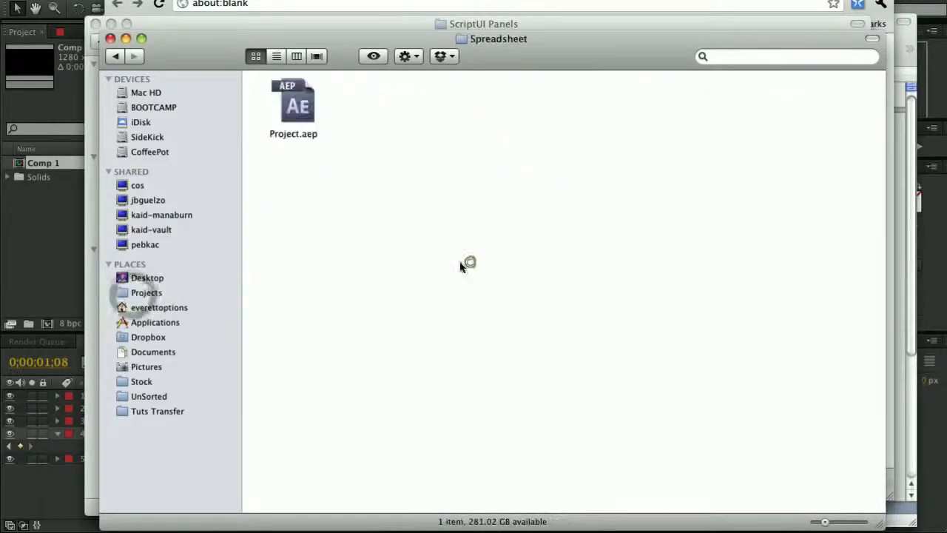
right_click(460, 267)
left_click(465, 273)
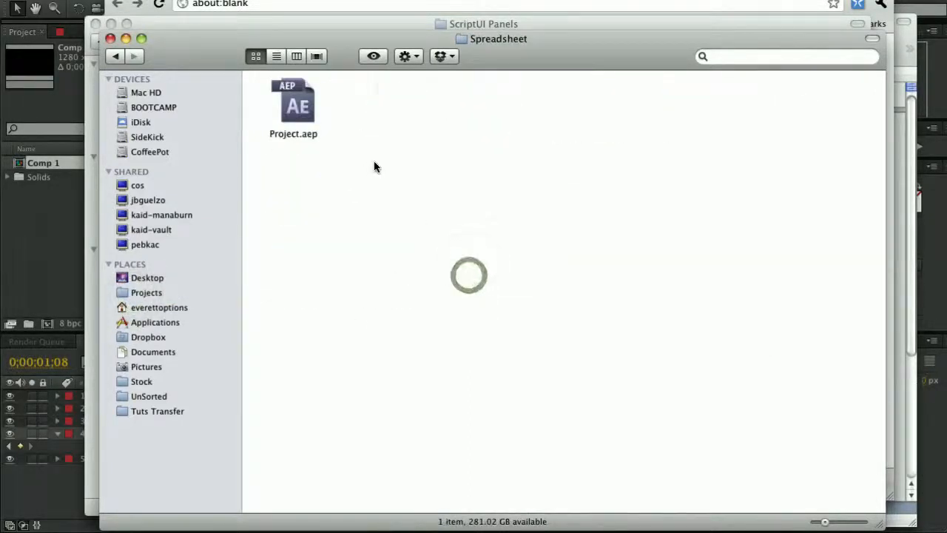
left_click(399, 190)
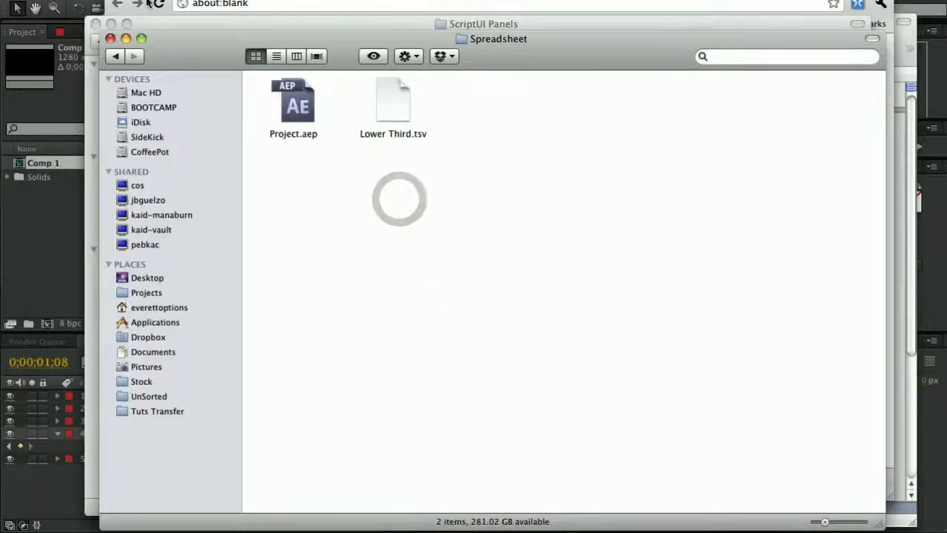
Move the Enter Title Here layer below Enter Name Here in the timeline.
left_click(74, 2)
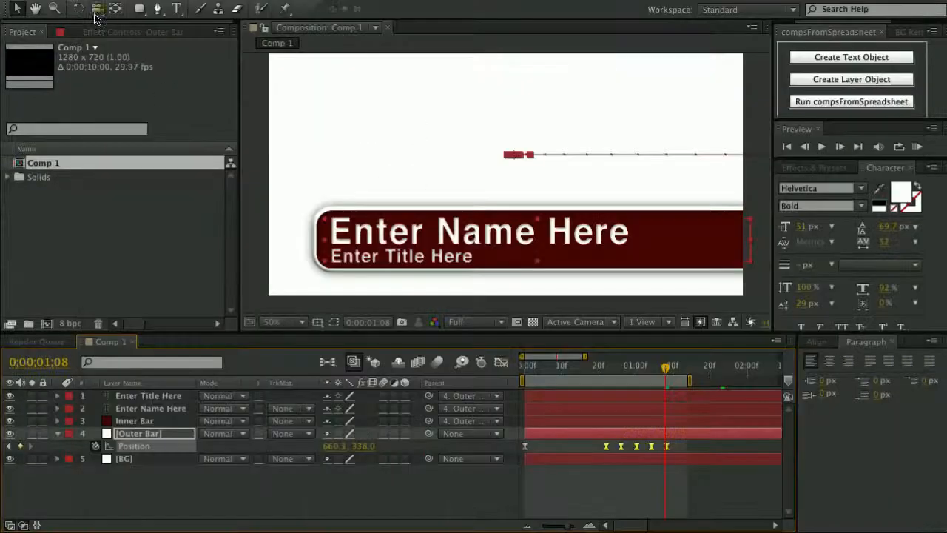
left_click(335, 488)
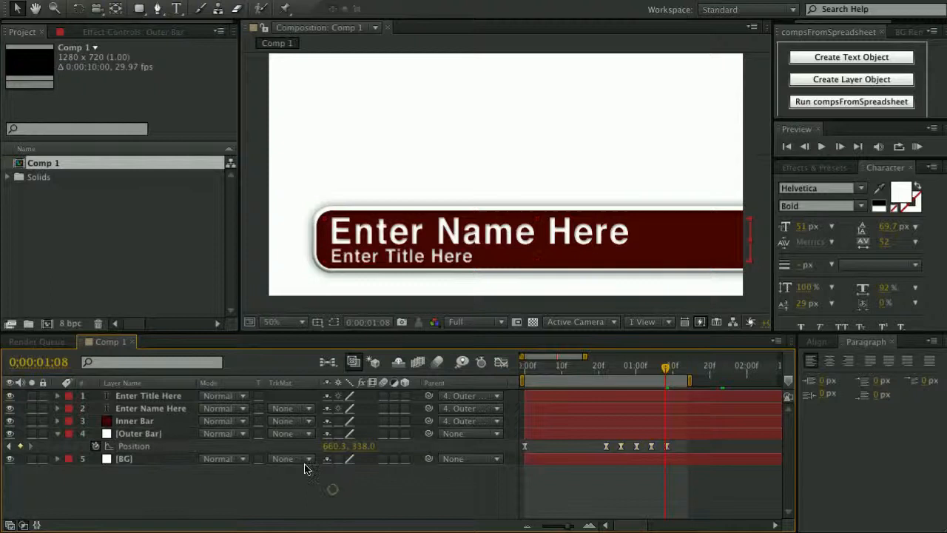
left_click(145, 398)
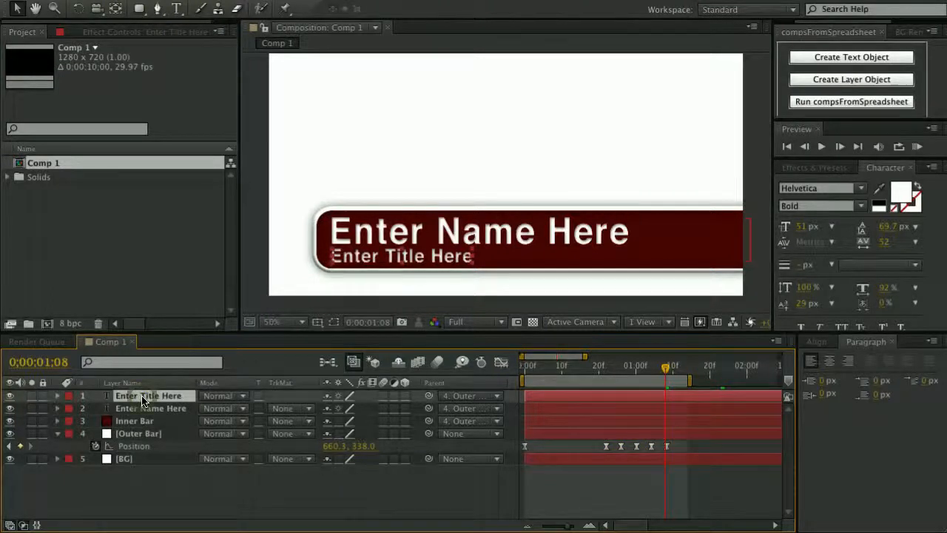
left_click(140, 409)
left_click(144, 398)
left_click_drag(160, 398, 160, 413)
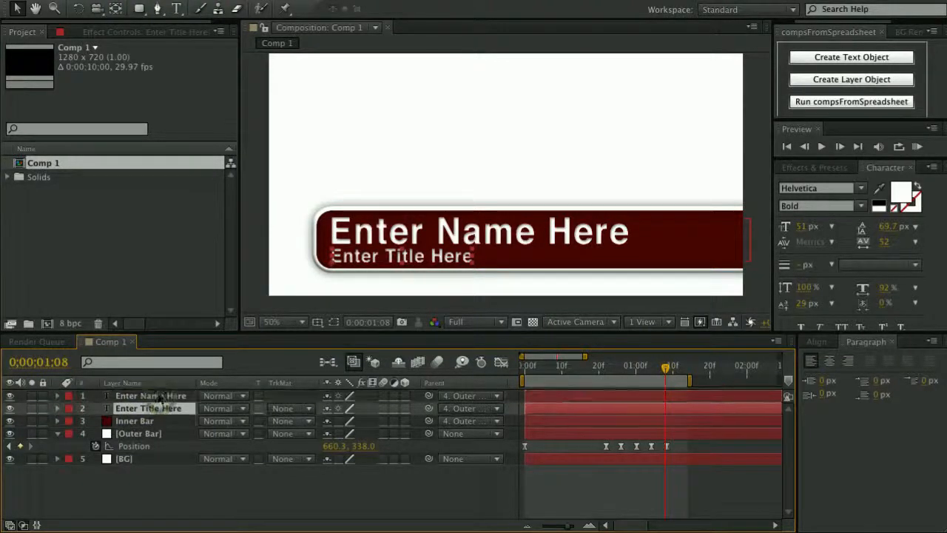
Rename the name text layer ^Name and the title text layer ^Title.
left_click(154, 400)
key("Return")
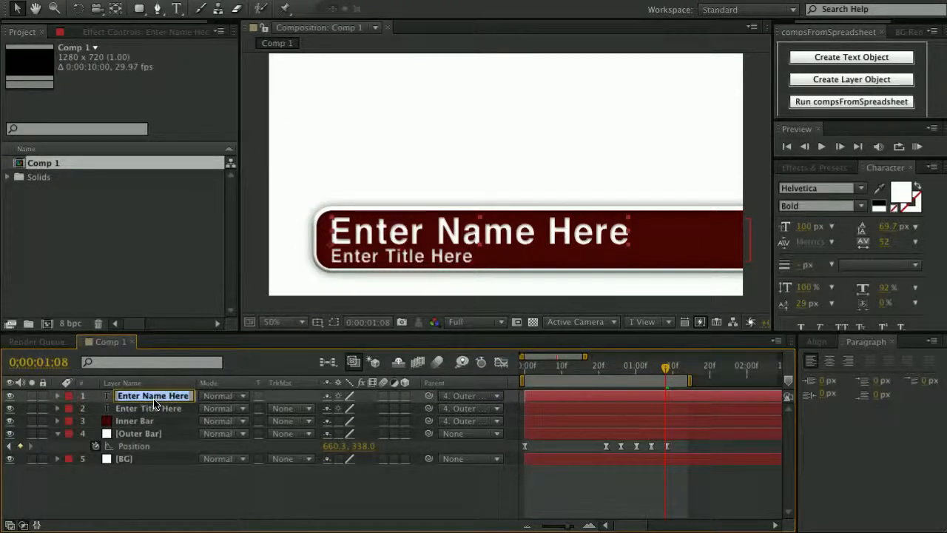
type("^")
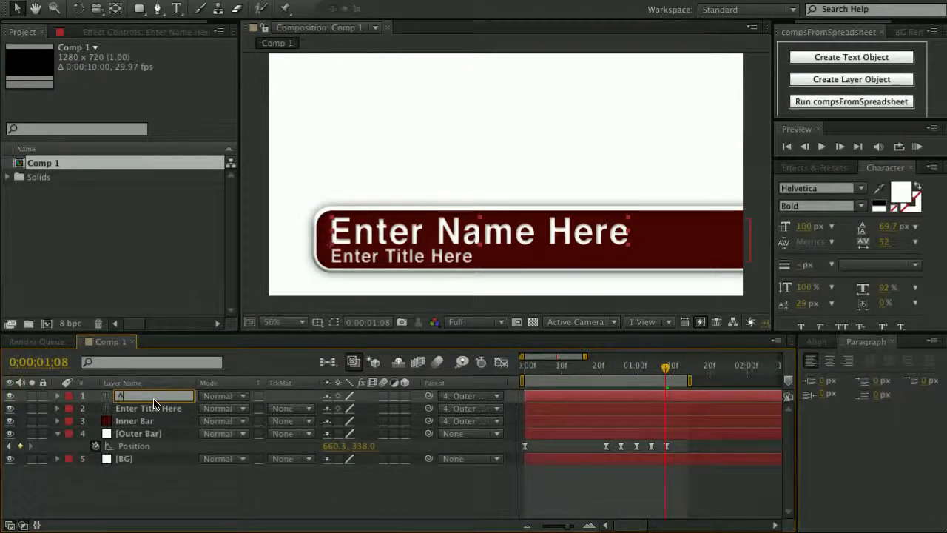
type("Name")
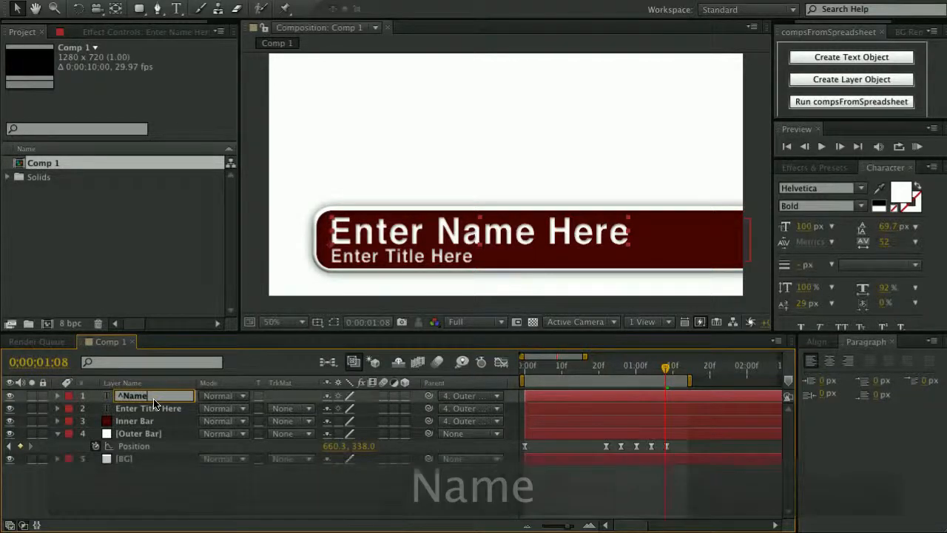
key("Return")
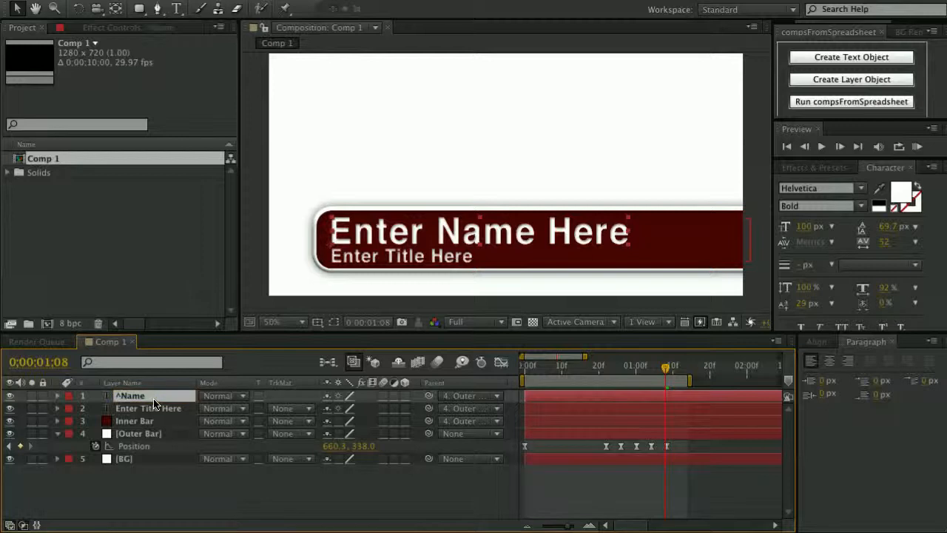
left_click(151, 409)
key("Return")
type("^")
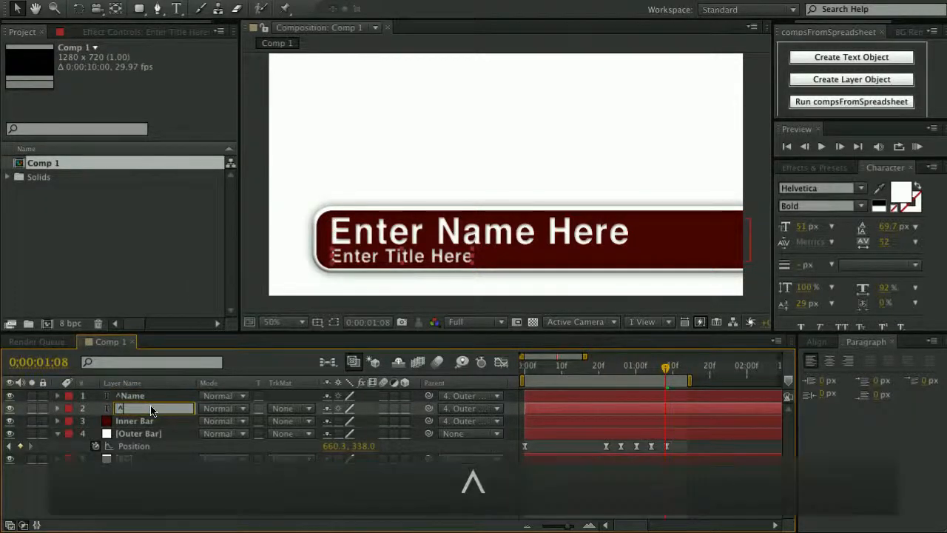
type("Title")
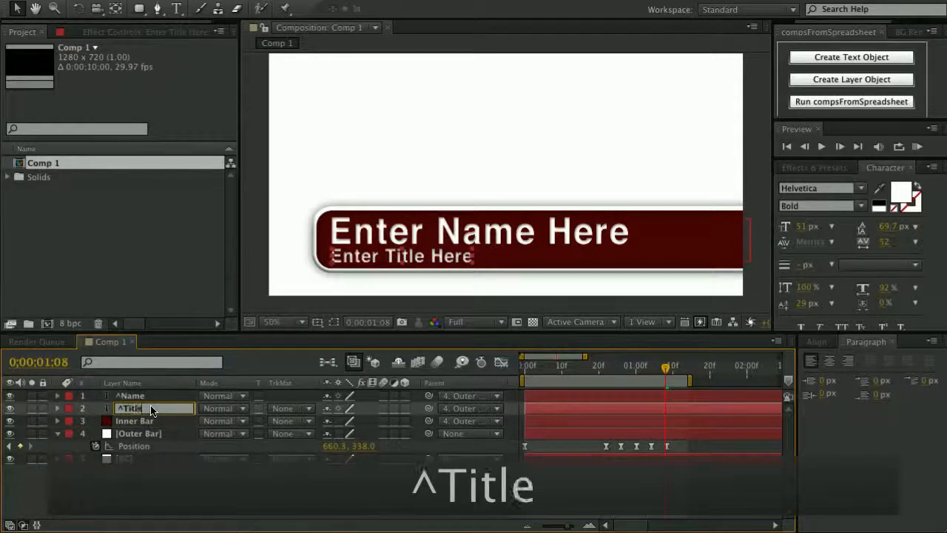
key("Return")
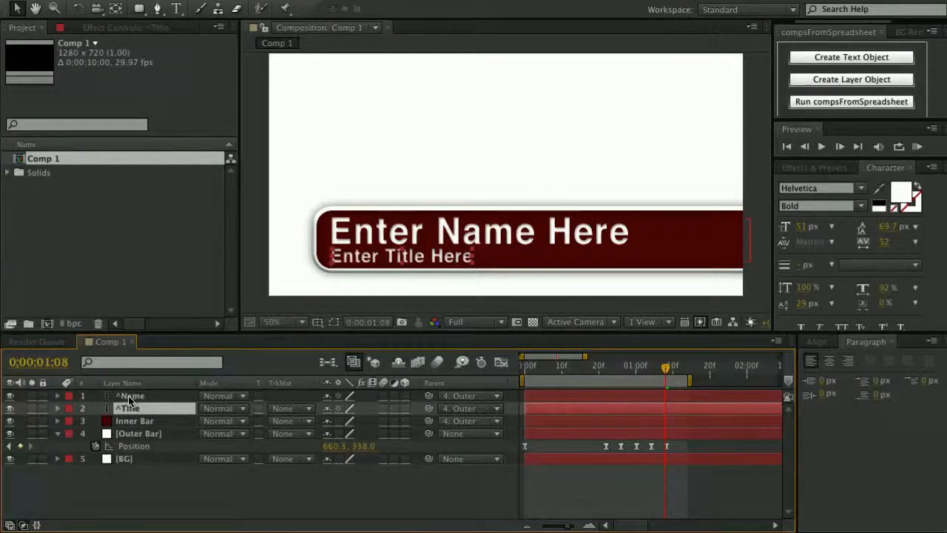
Run compsFromSpreadsheet and load Lower Third.tsv as the data file.
left_click(828, 102)
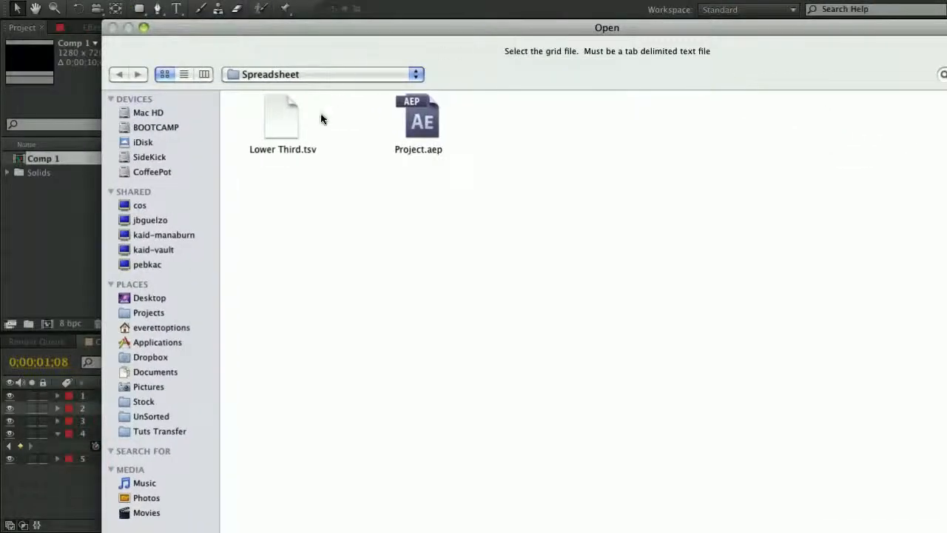
left_click(288, 150)
left_click_drag(452, 28, 395, 5)
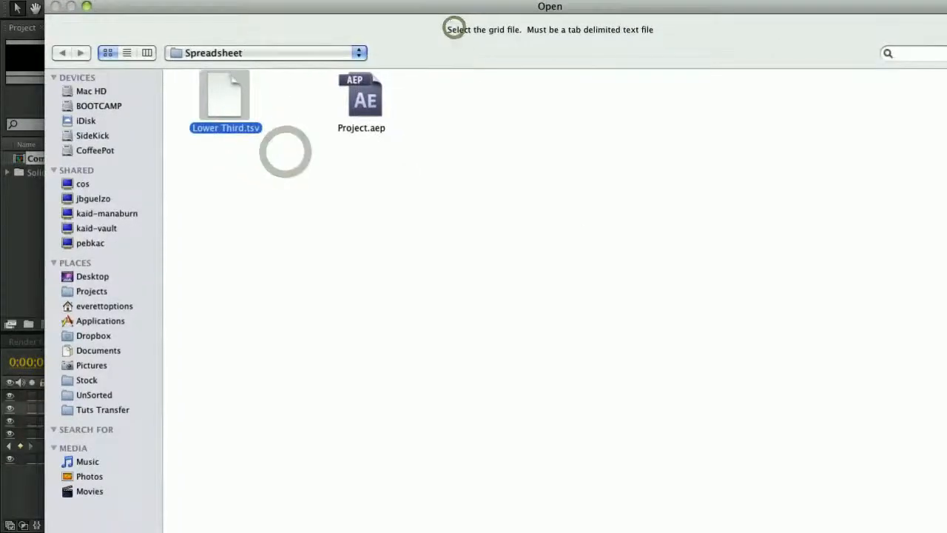
key("Return")
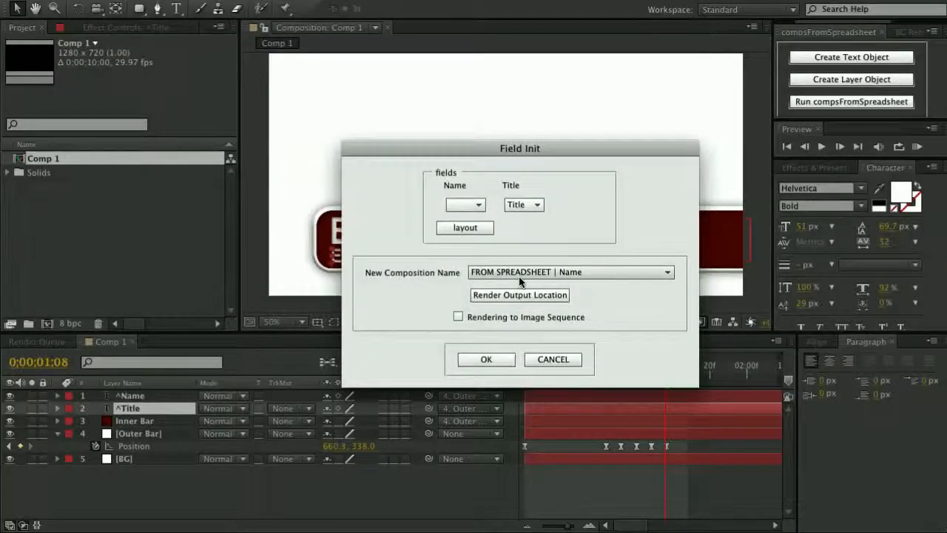
Map the template's Name and Title fields to the spreadsheet's Name and Title columns.
left_click_drag(461, 146, 504, 136)
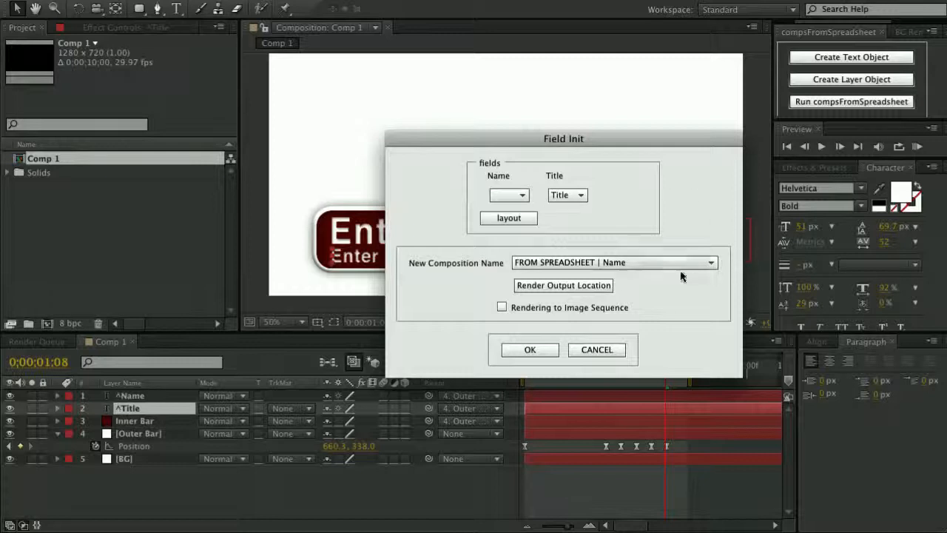
left_click_drag(576, 148, 528, 98)
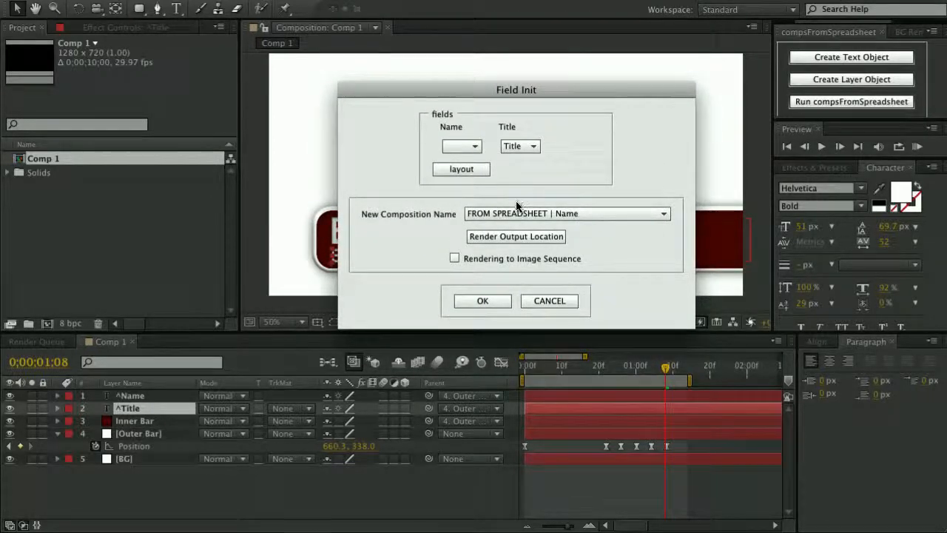
left_click_drag(508, 92, 499, 75)
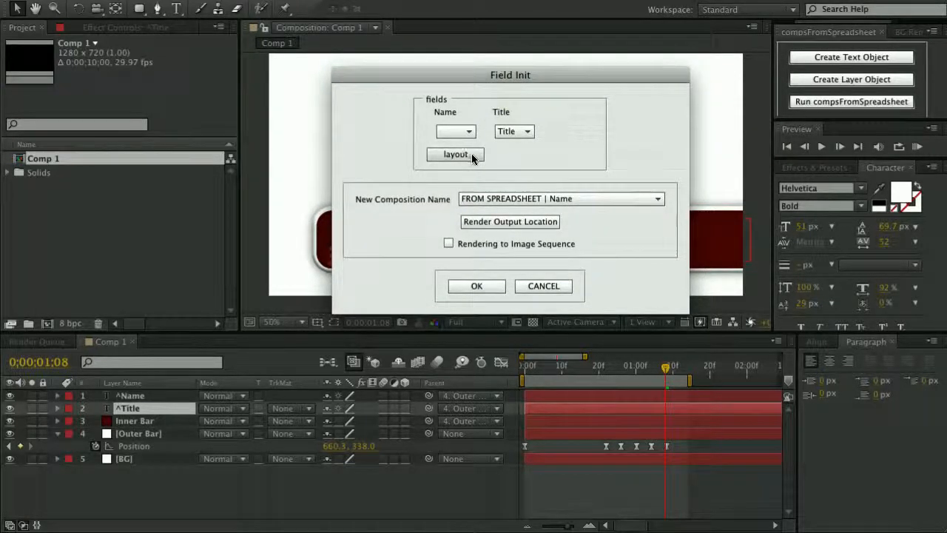
left_click(455, 131)
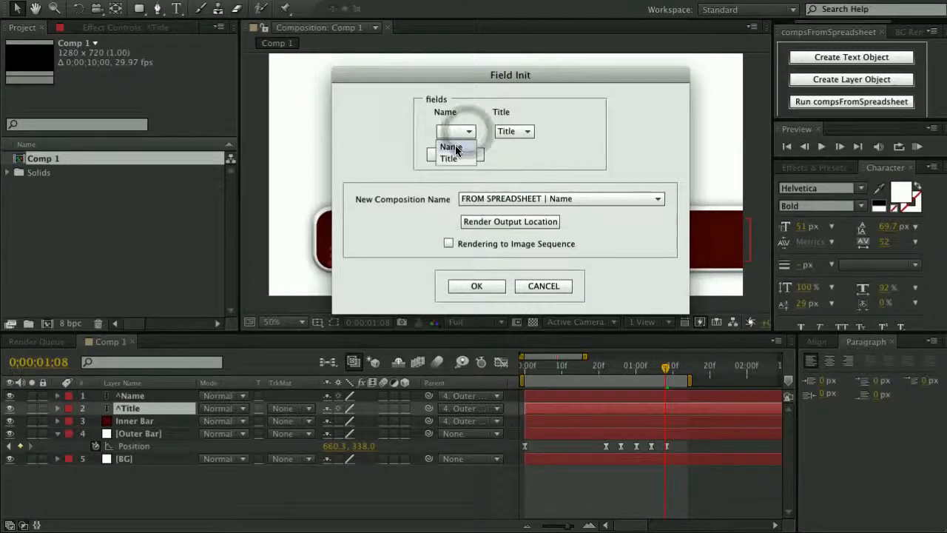
left_click(455, 148)
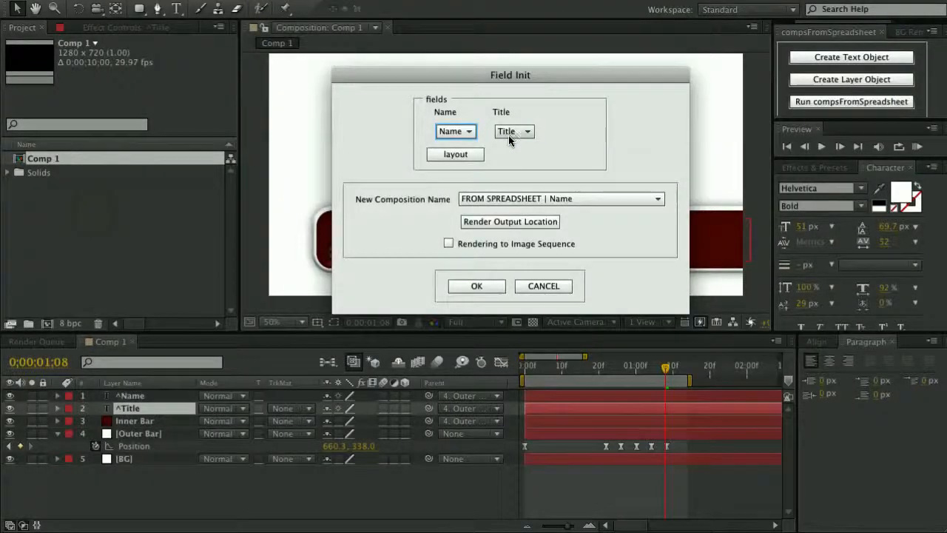
left_click(517, 132)
left_click(511, 158)
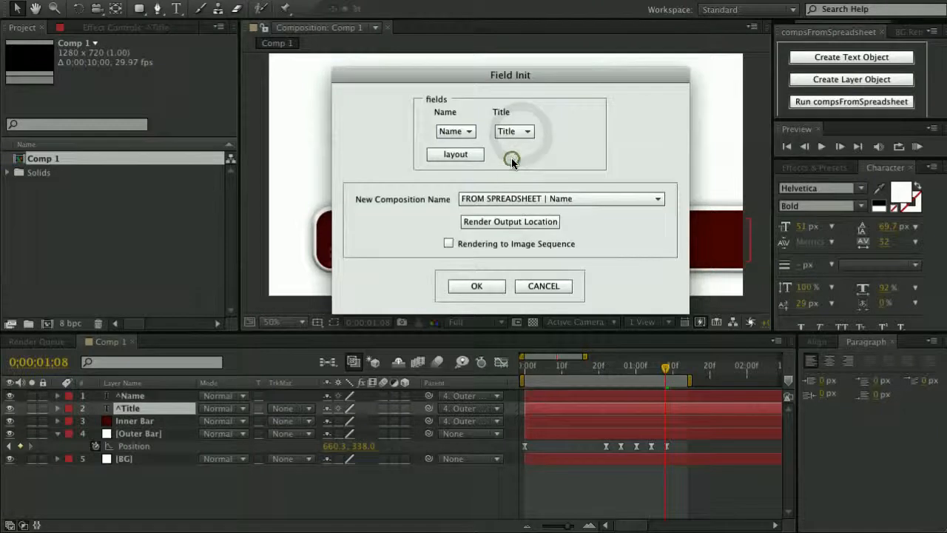
Name new comps 'FROM SPREADSHEET | Name', choose the render output folder, and confirm.
left_click(535, 204)
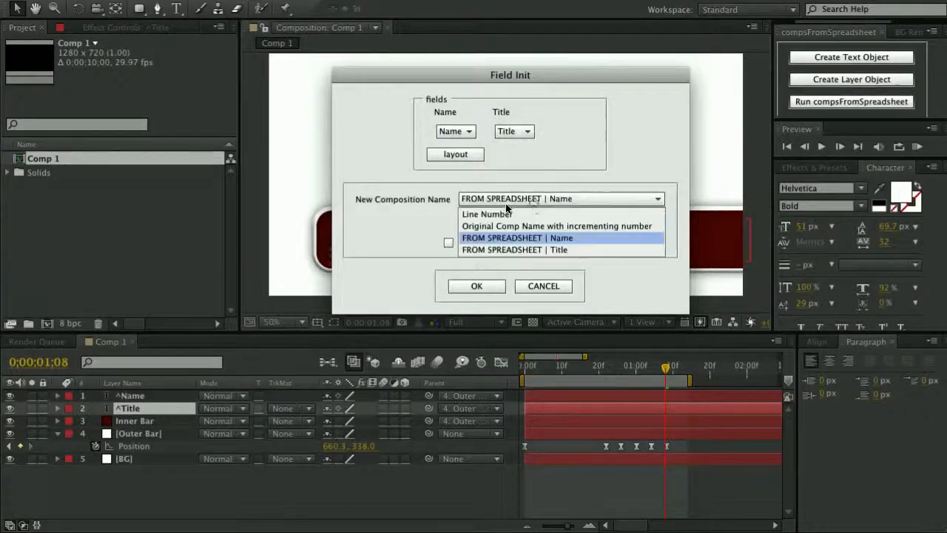
left_click(483, 211)
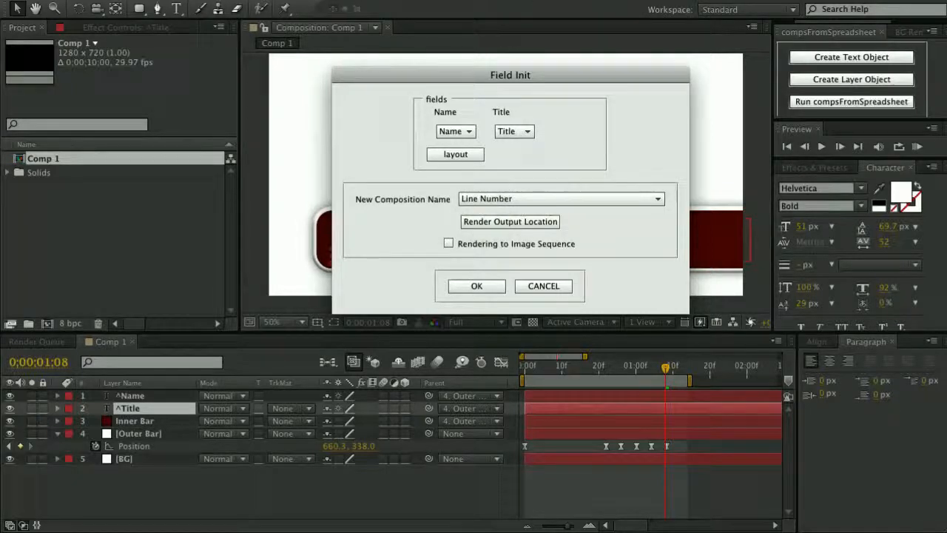
key("super+Tab")
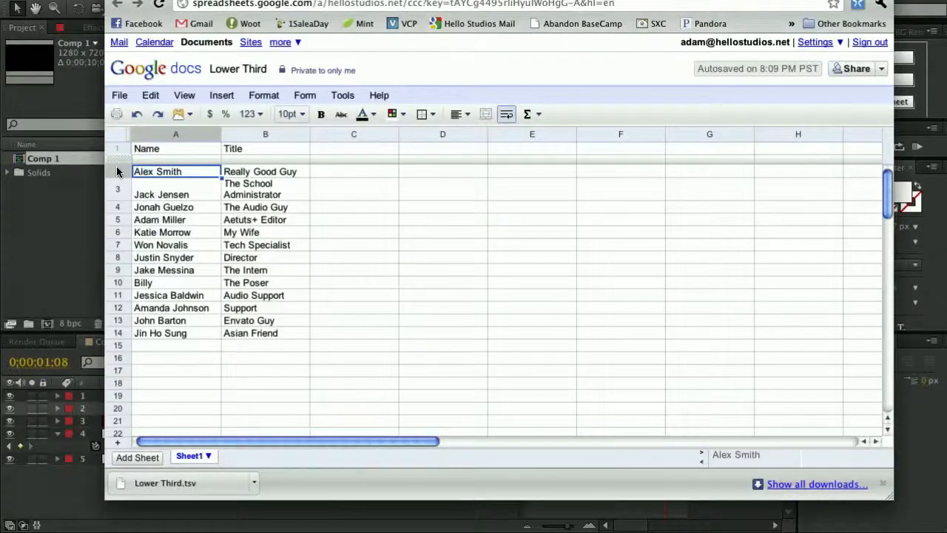
left_click(78, 228)
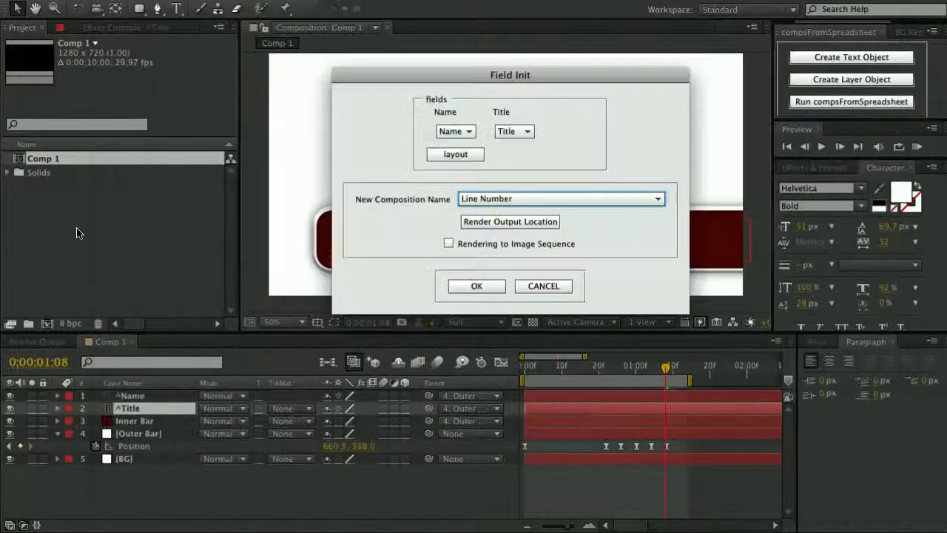
left_click(578, 200)
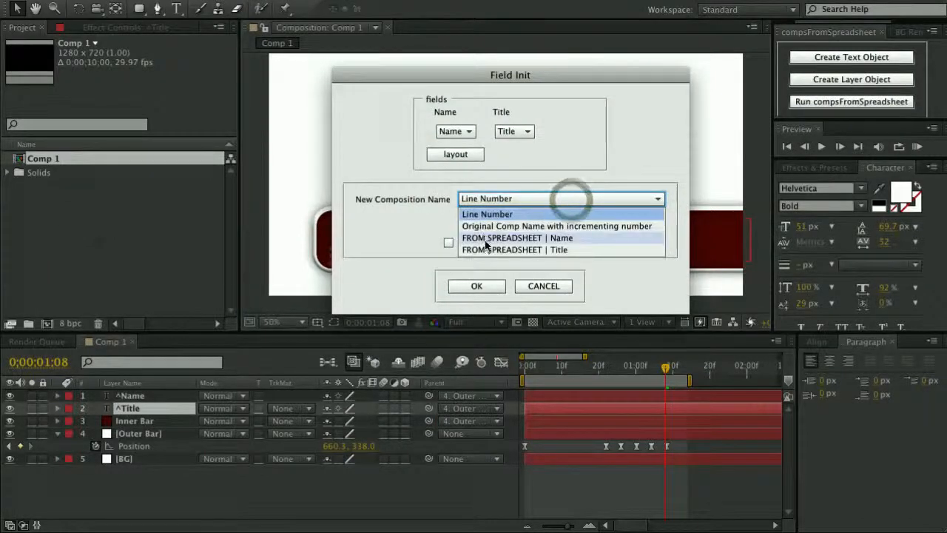
left_click(562, 238)
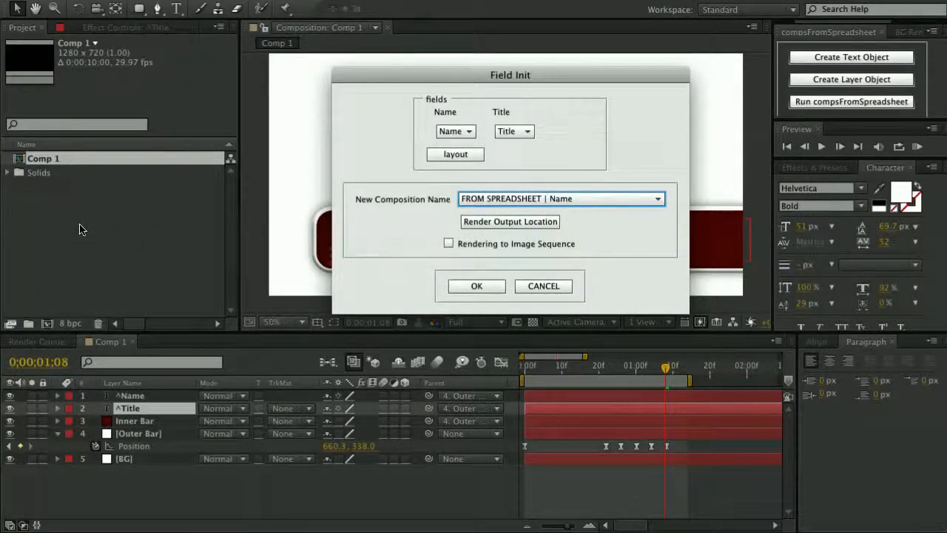
left_click(523, 221)
left_click_drag(372, 56, 246, 0)
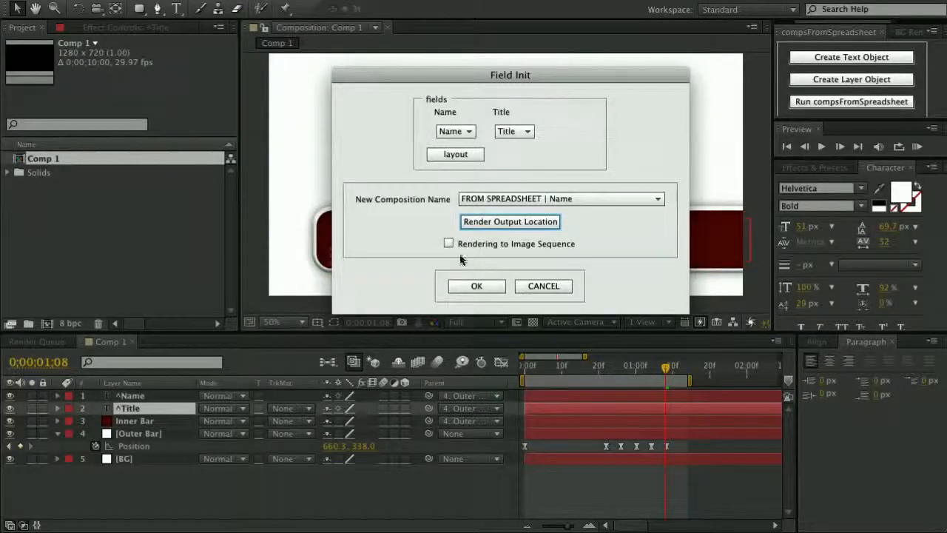
left_click(488, 287)
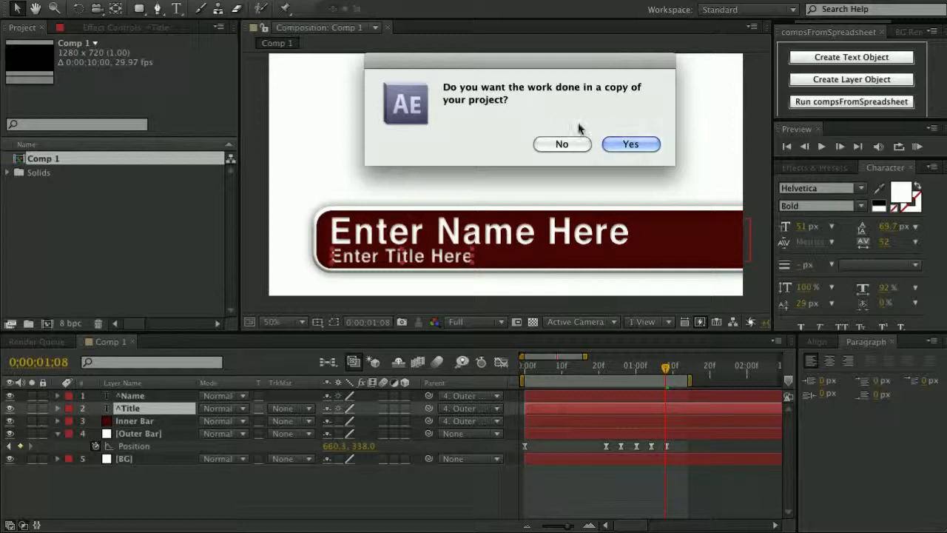
Save the work as 'Project Copy' and review the 13 comps queued as Lossless .mov renders.
left_click(630, 144)
left_click(471, 74)
type("Copy")
left_click(683, 310)
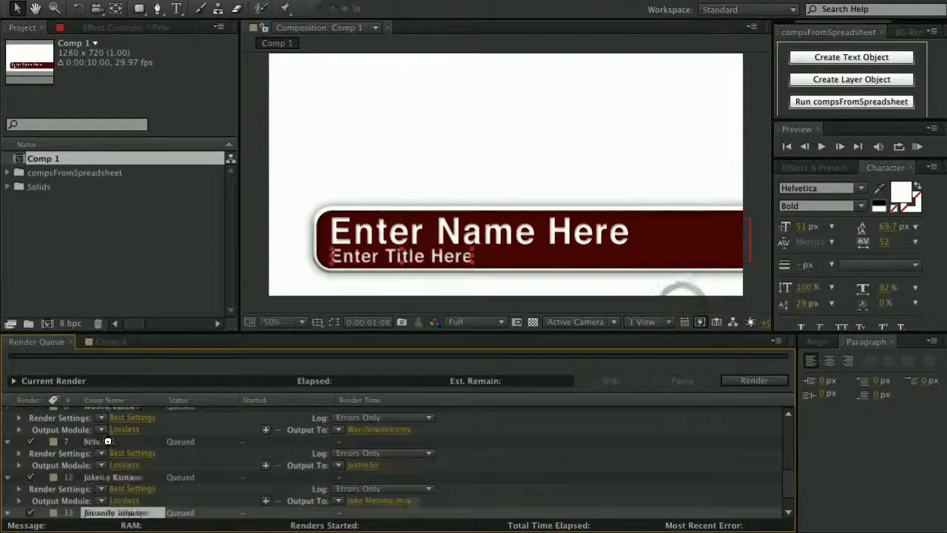
scroll(119, 458, "up", 5)
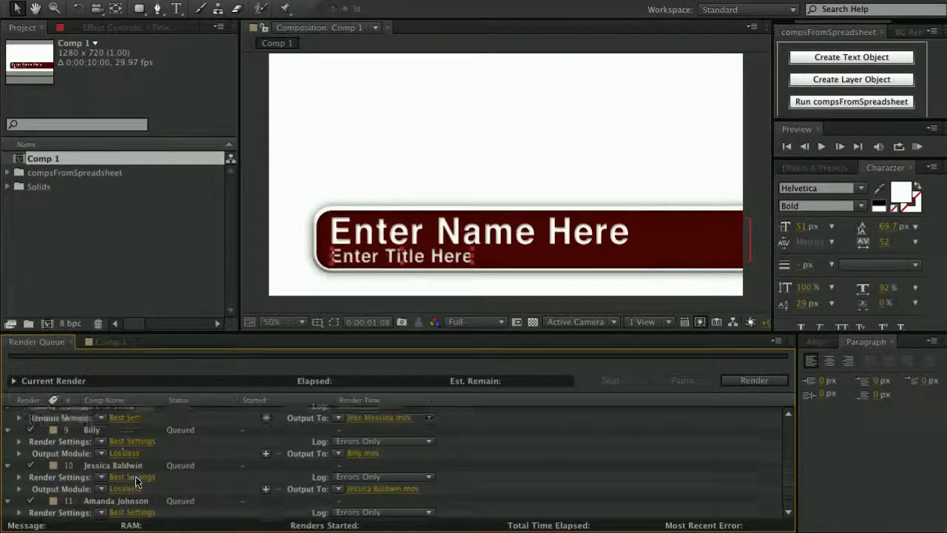
scroll(124, 459, "up", 3)
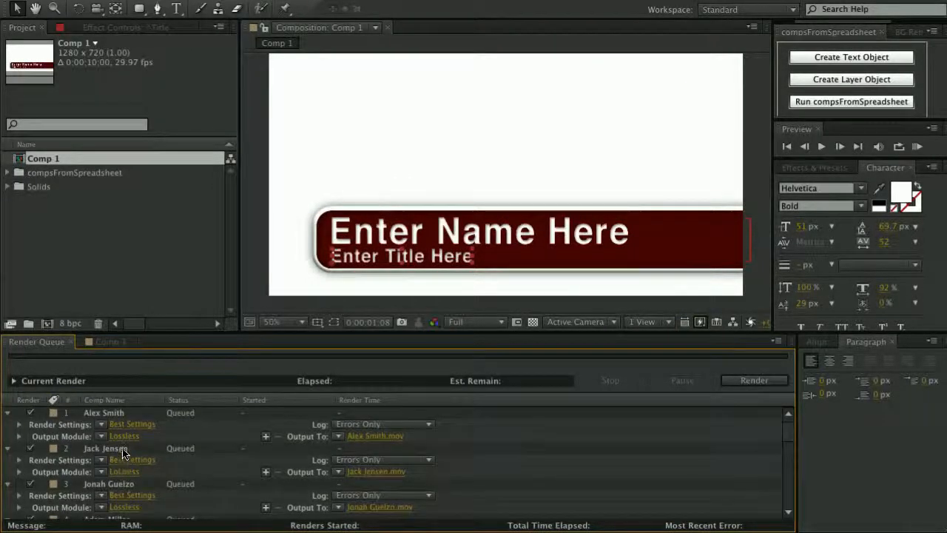
scroll(123, 449, "up", 4)
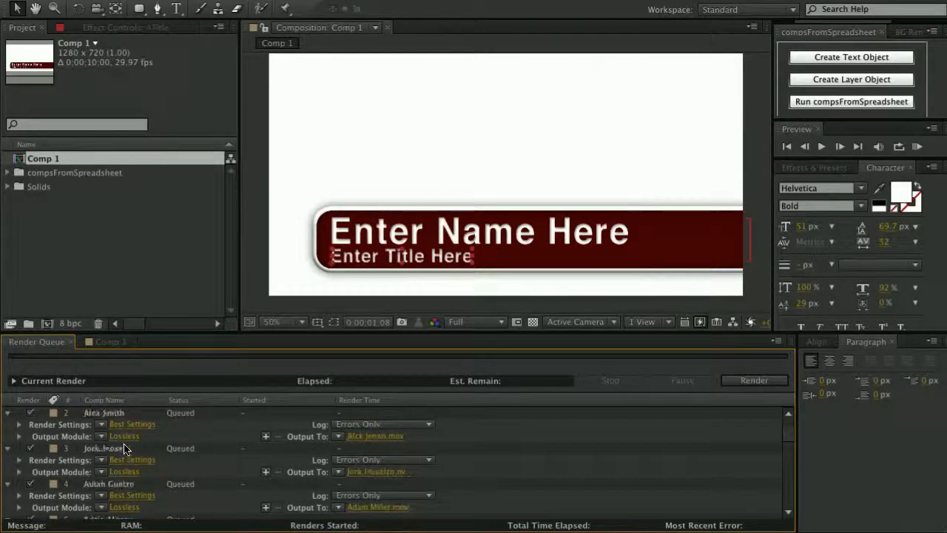
Open the Aetuts+ Editor comp from the compsFromSpreadsheet folder and scrub its lower third.
double_click(25, 178)
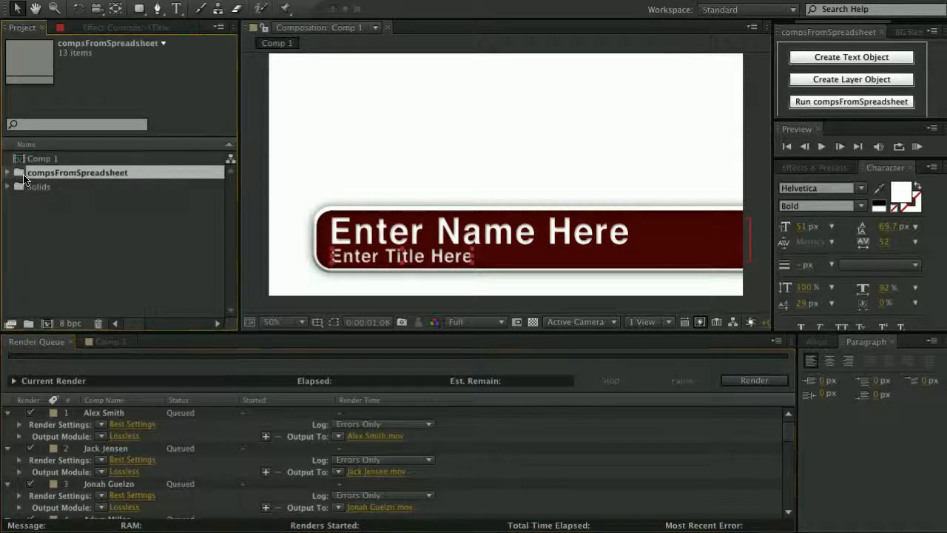
scroll(81, 218, "down", 3)
scroll(81, 222, "up", 3)
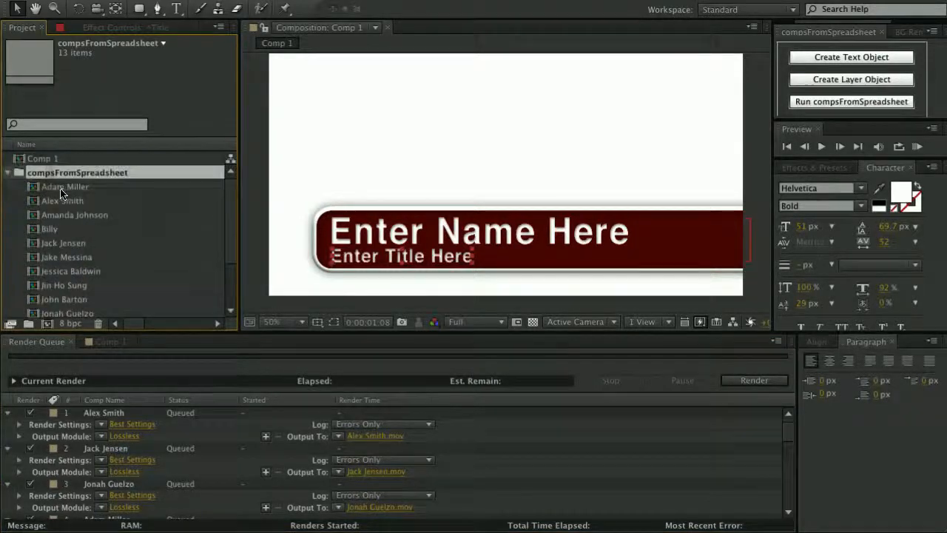
double_click(65, 187)
left_click_drag(545, 368, 648, 367)
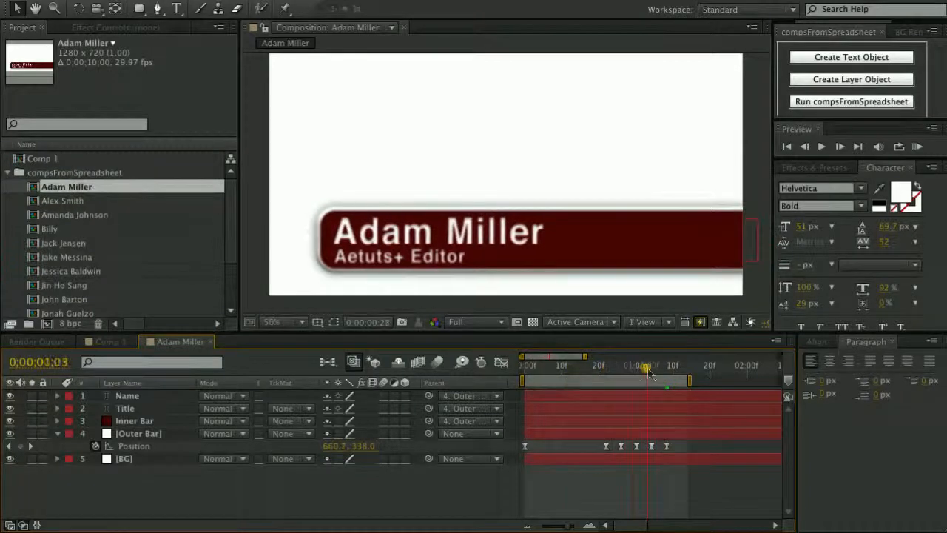
Open the Really Good Guy comp and scrub until its name bar shows.
double_click(64, 200)
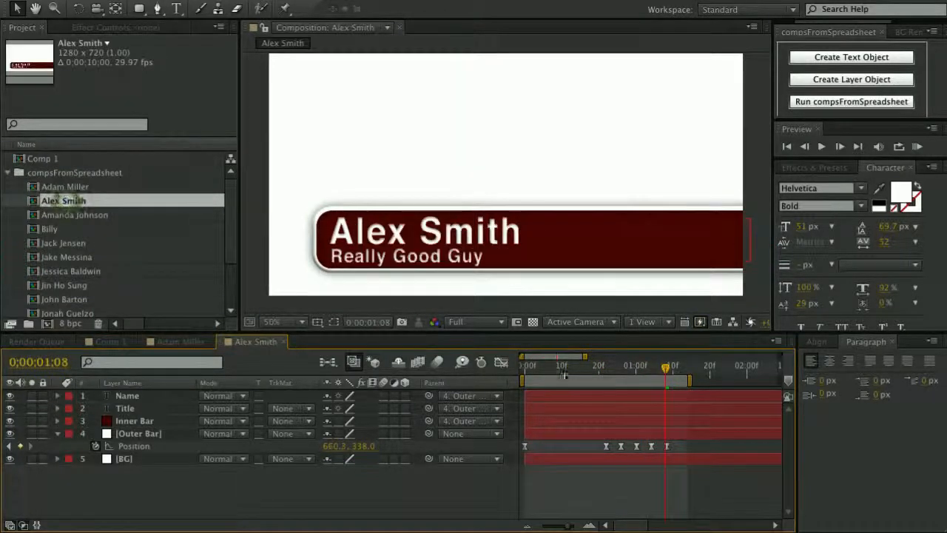
left_click(607, 368)
left_click_drag(607, 372, 658, 371)
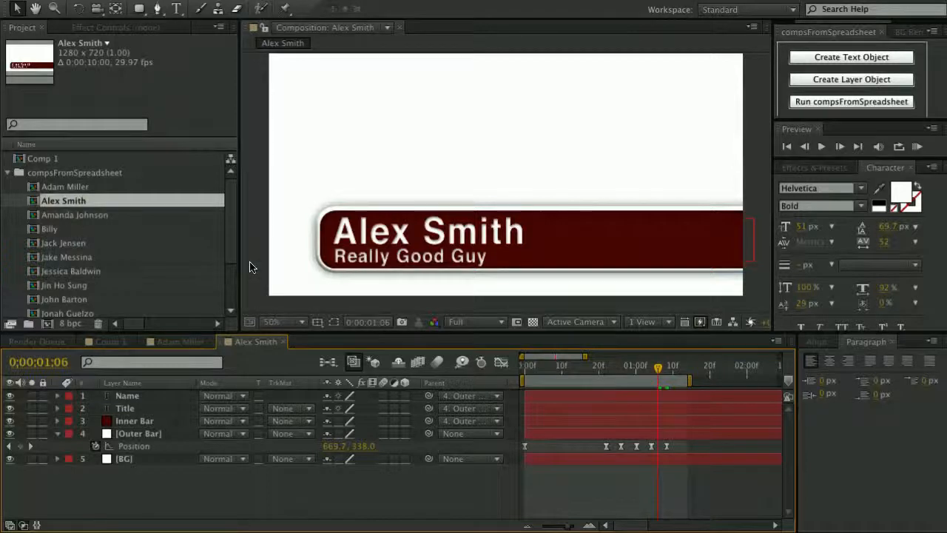
left_click_drag(560, 371, 650, 371)
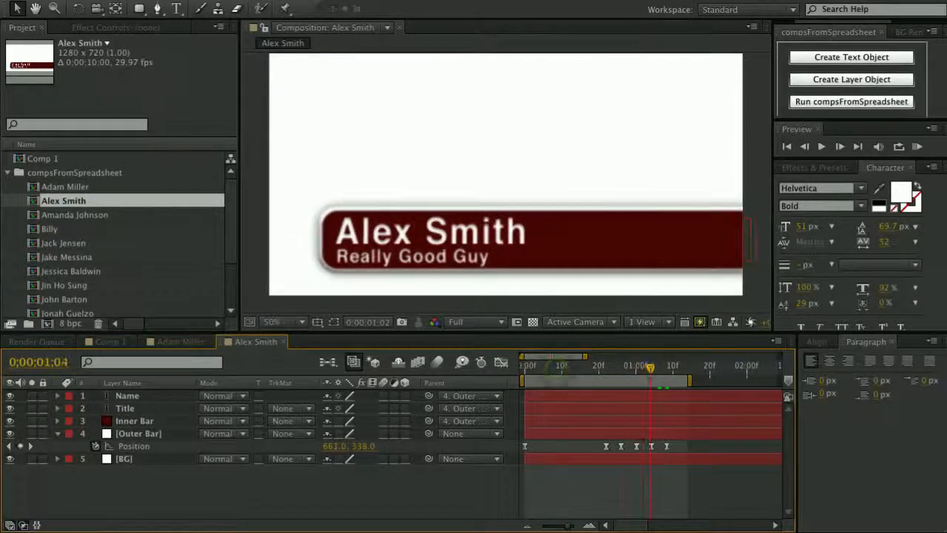
Scrub the Support comp's lower third, then check the pending renders in the Render Queue.
double_click(76, 215)
left_click_drag(538, 368, 619, 373)
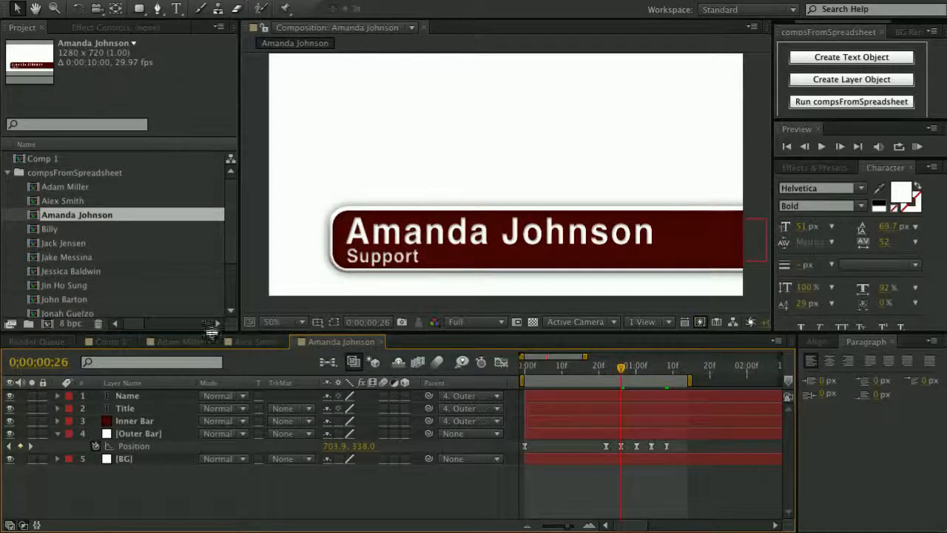
left_click(55, 343)
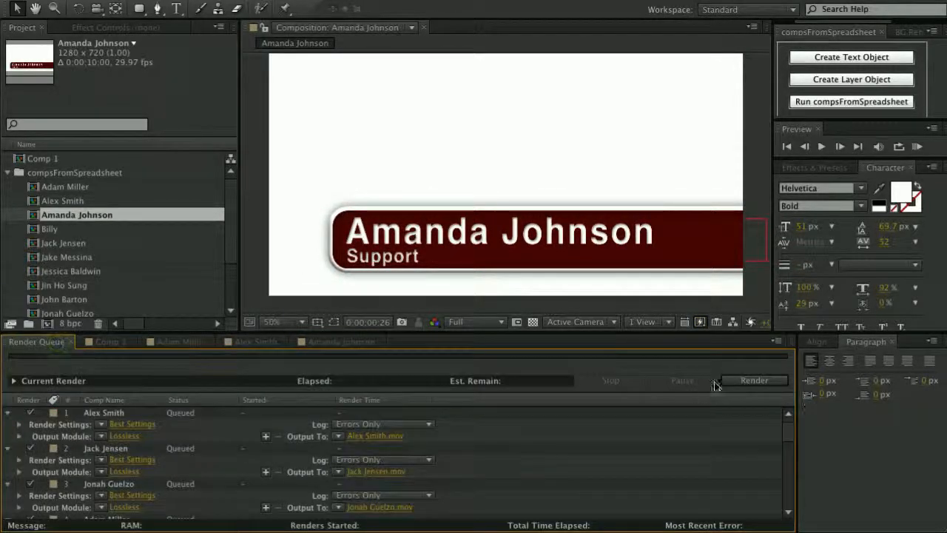
scroll(102, 476, "down", 10)
scroll(112, 471, "up", 10)
left_click(349, 342)
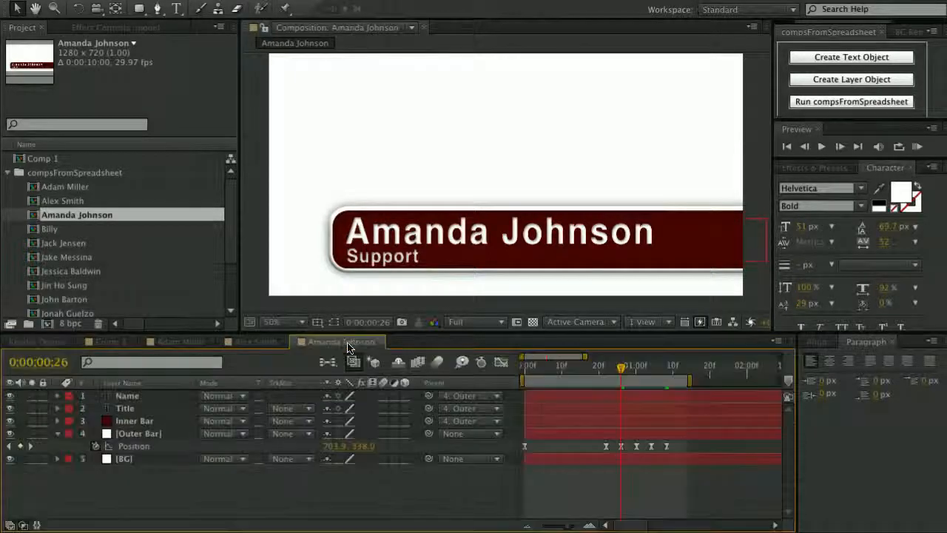
left_click(256, 341)
left_click(185, 341)
left_click(107, 342)
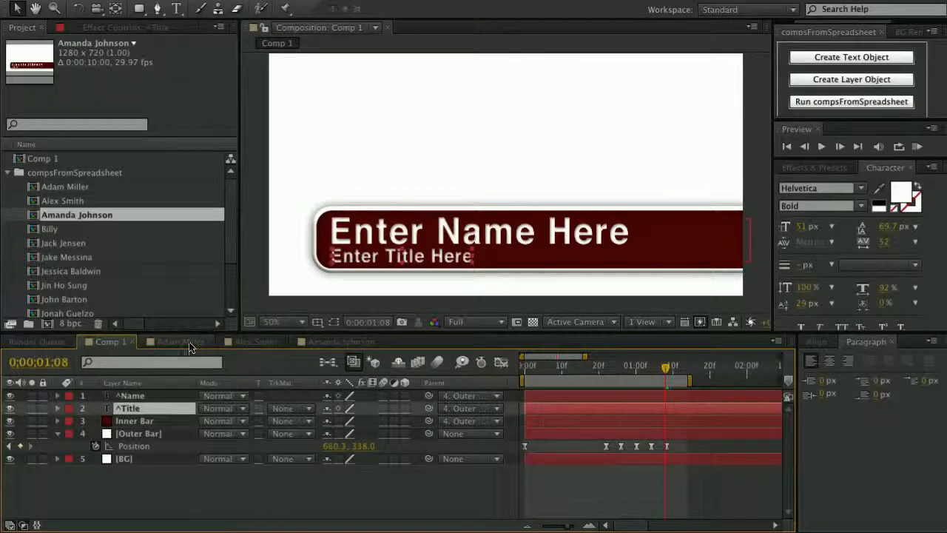
left_click(186, 341)
left_click(255, 341)
left_click(324, 342)
left_click(185, 341)
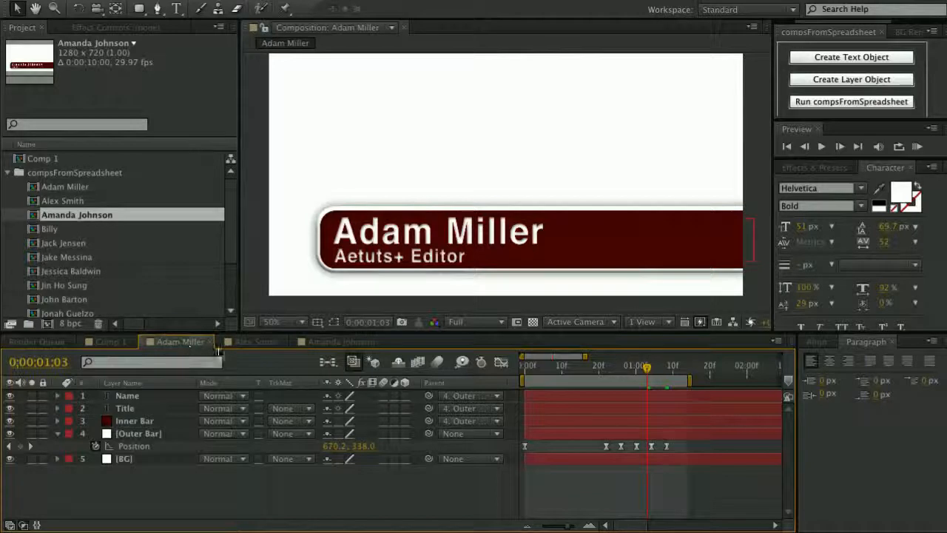
left_click(251, 342)
left_click(175, 343)
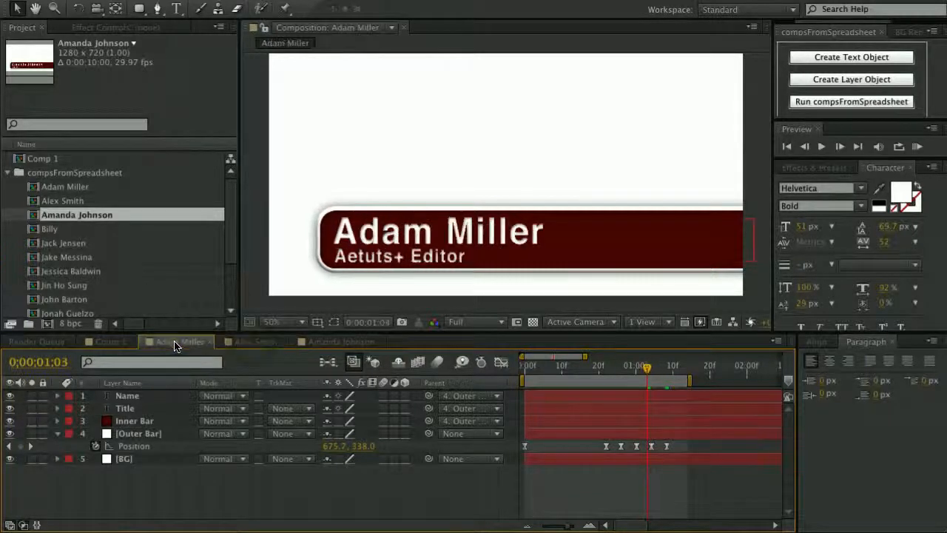
left_click(252, 344)
left_click(181, 344)
left_click(248, 346)
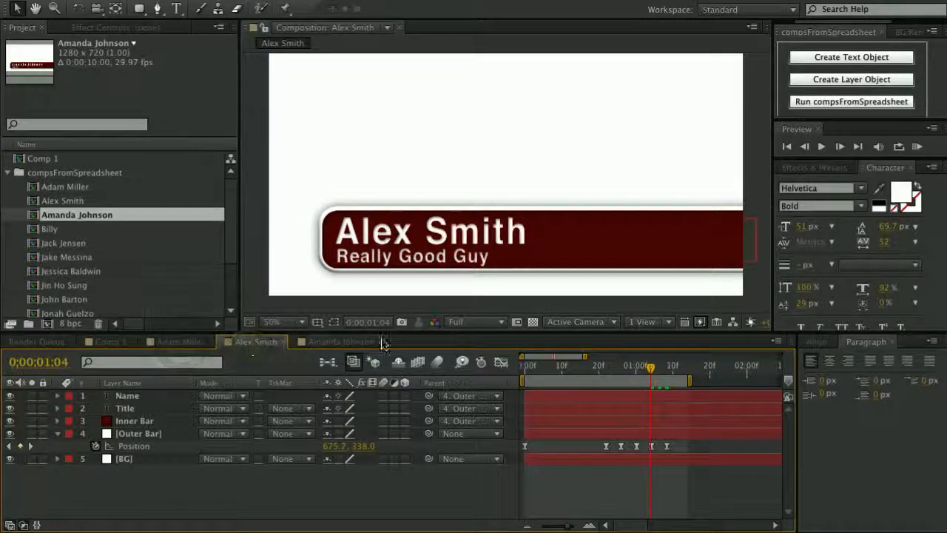
left_click(342, 345)
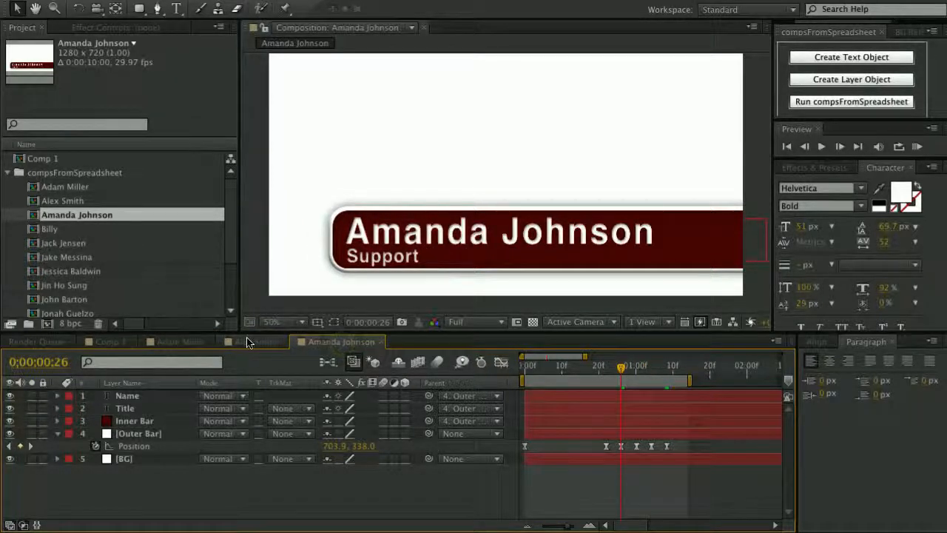
left_click(247, 341)
left_click(185, 342)
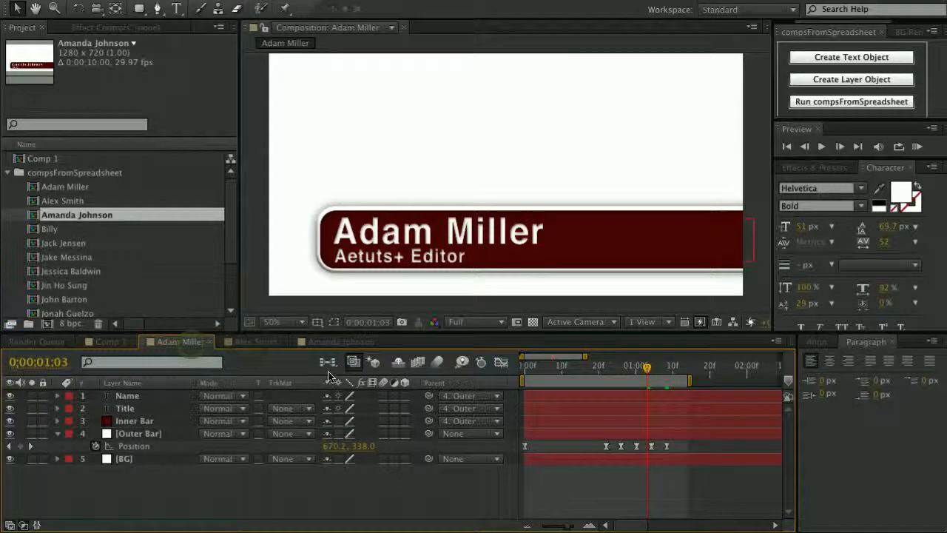
left_click(342, 344)
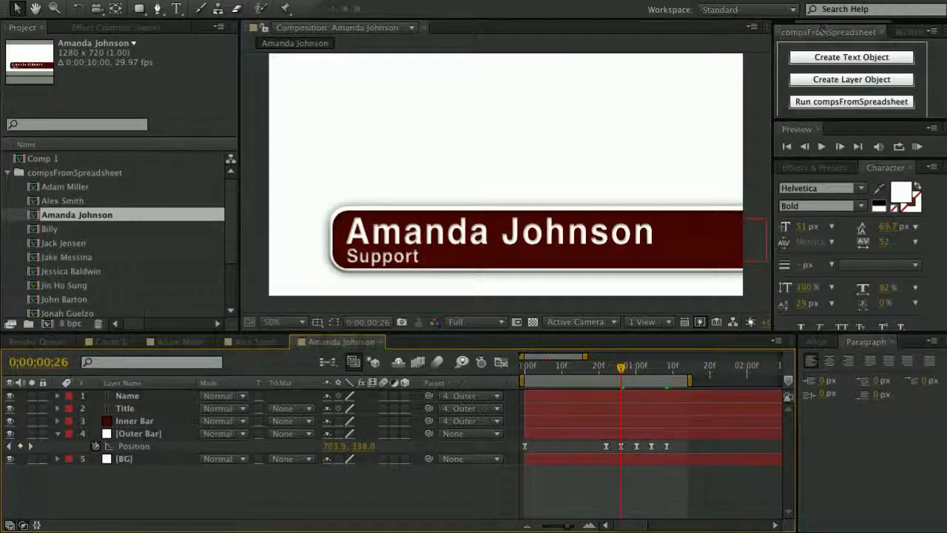